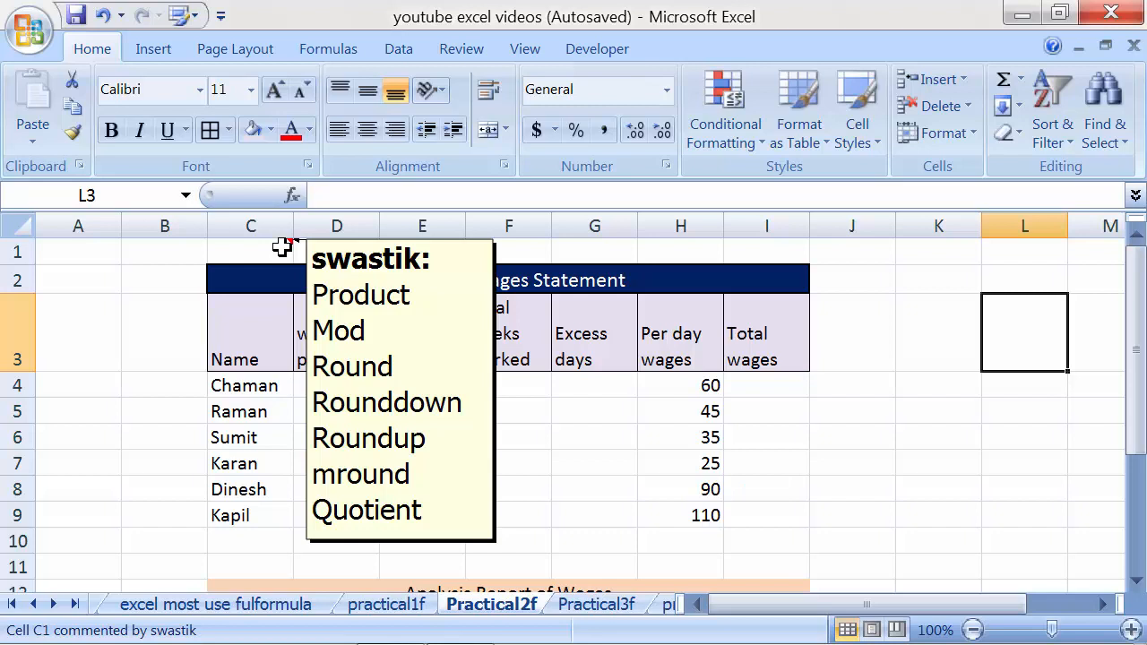
- Review the Workers Wages Statement title, the Name heading and the list of workers in C4:C9
{"action": "left_click", "coordinate": [266, 319]}
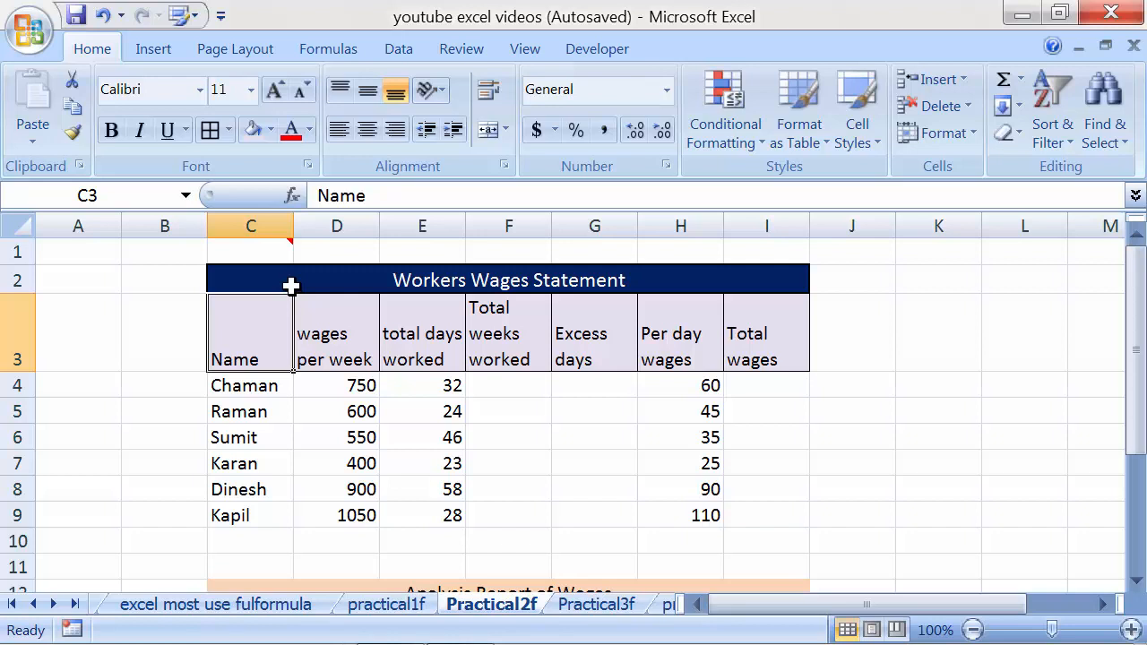
{"action": "left_click", "coordinate": [291, 286]}
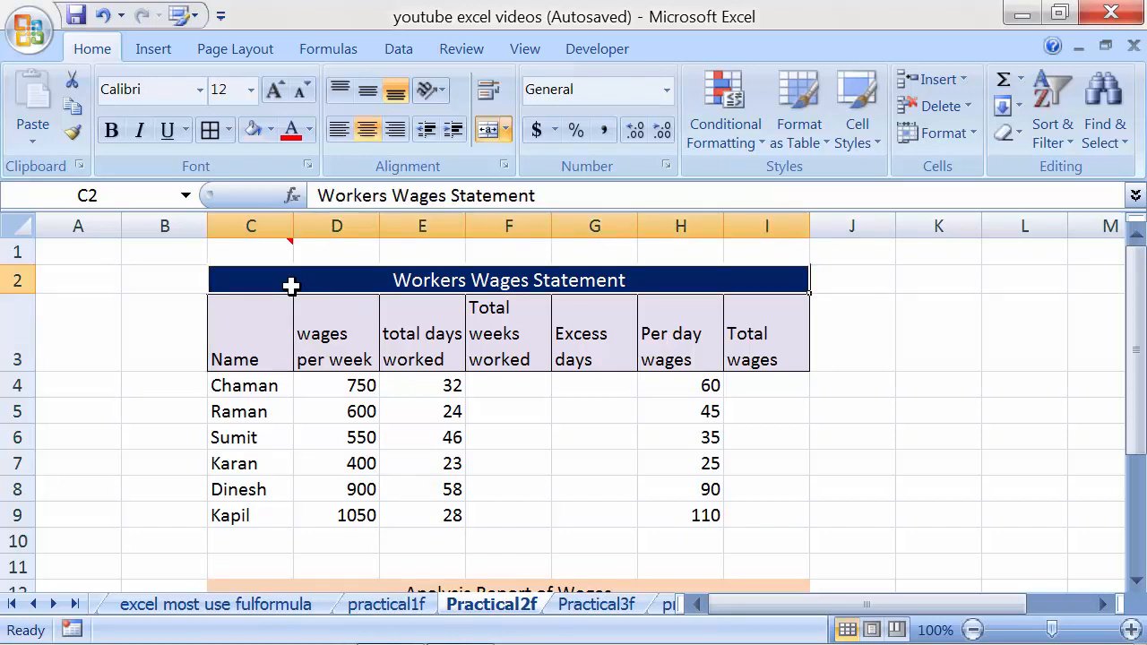
{"action": "left_click", "coordinate": [284, 344]}
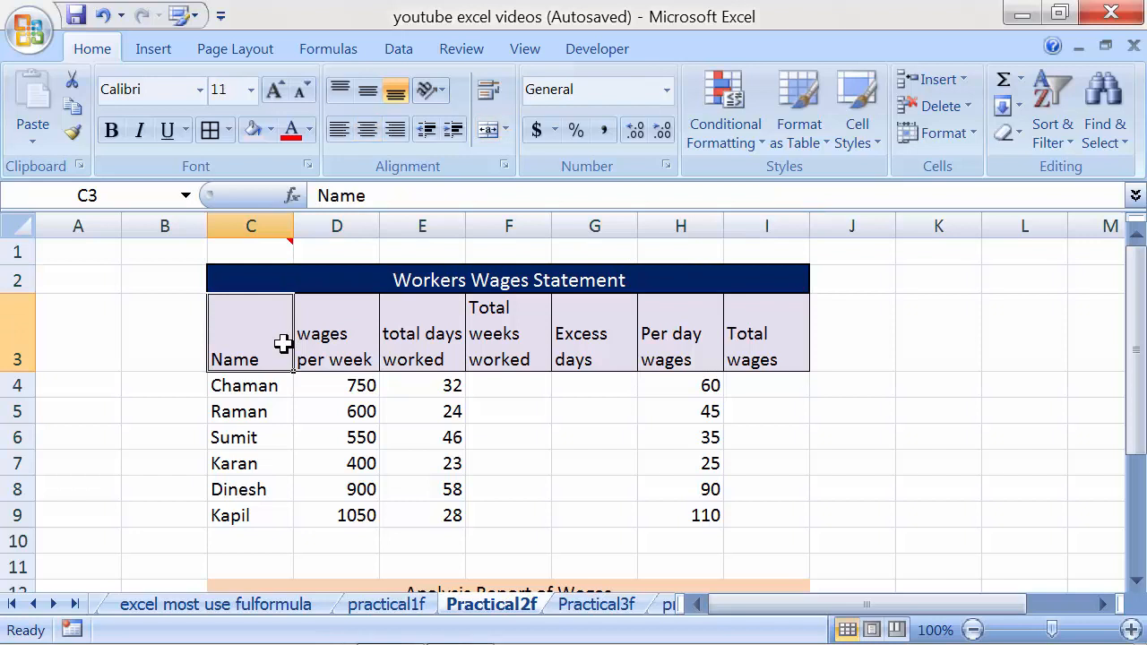
{"action": "left_click", "coordinate": [274, 386]}
{"action": "left_click", "coordinate": [280, 410]}
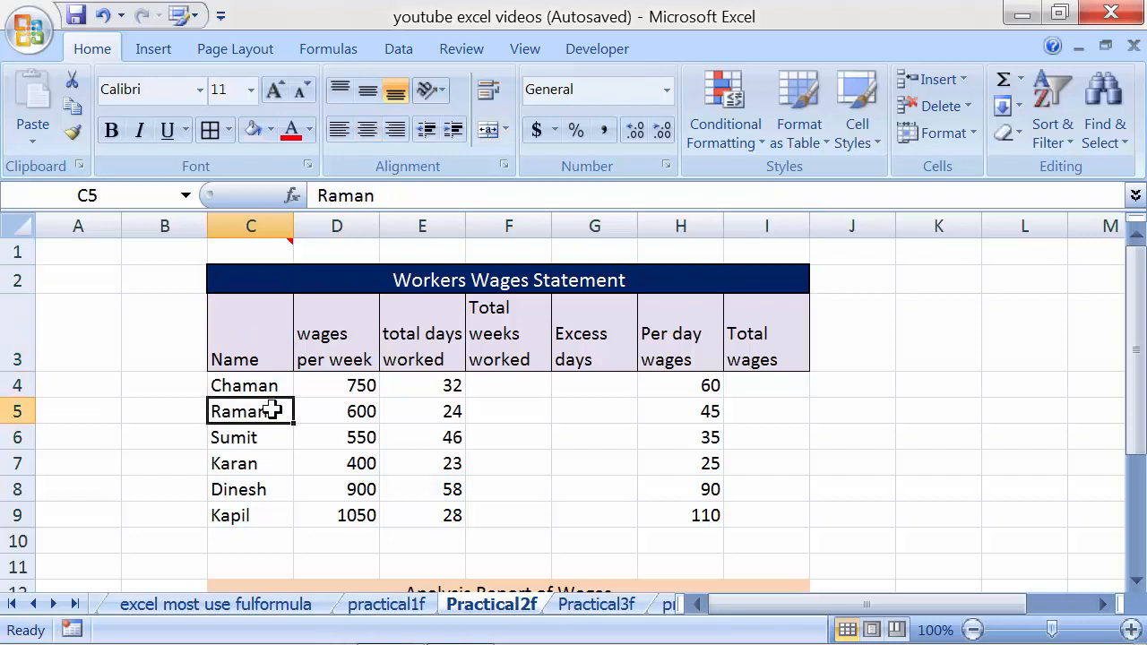
{"action": "left_click", "coordinate": [268, 438]}
{"action": "left_click", "coordinate": [261, 464]}
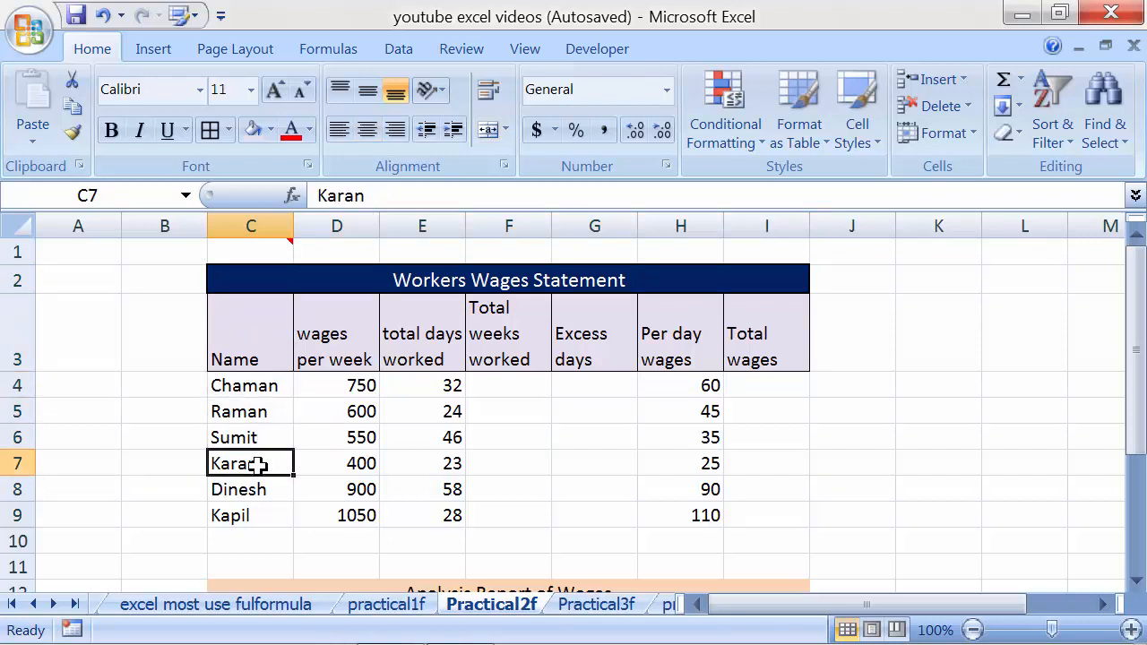
{"action": "left_click", "coordinate": [250, 489]}
{"action": "left_click", "coordinate": [246, 512]}
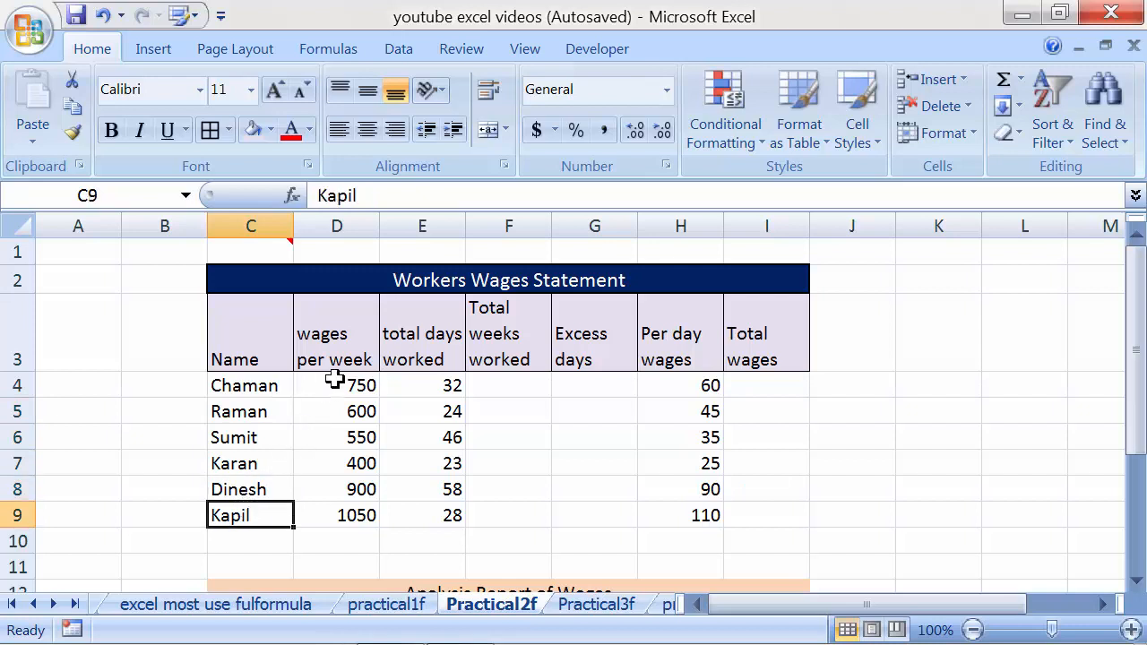
- Examine the weekly wages in column D, the total days worked in column E and the Total weeks worked column
{"action": "left_click_drag", "start_coordinate": [336, 383], "coordinate": [329, 501]}
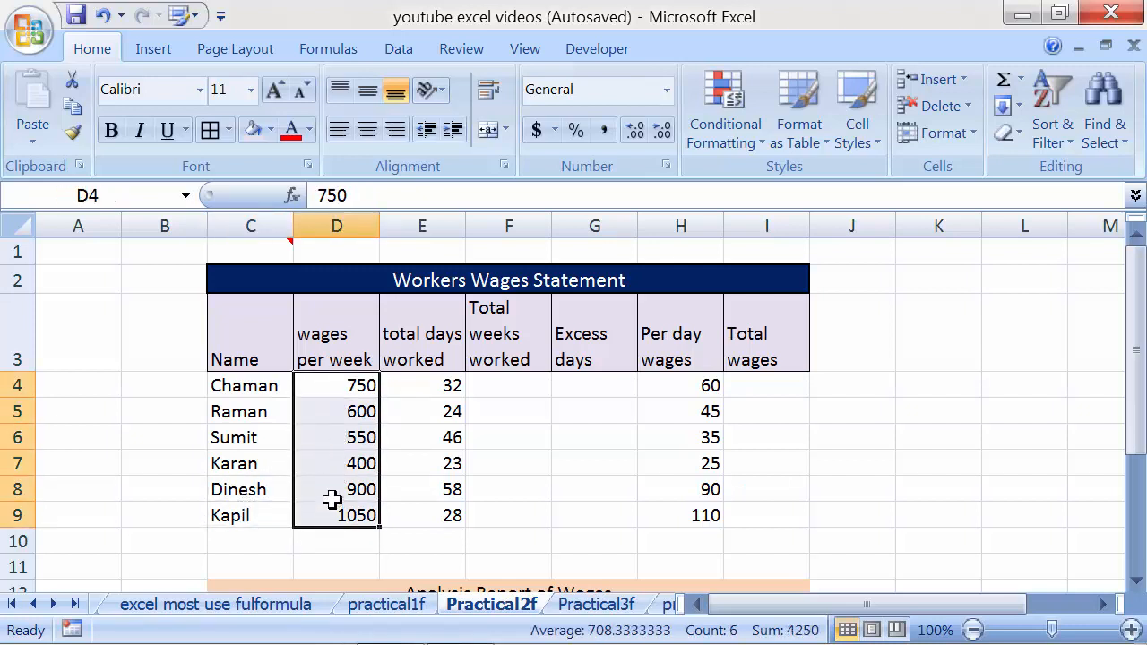
{"action": "left_click", "coordinate": [348, 386]}
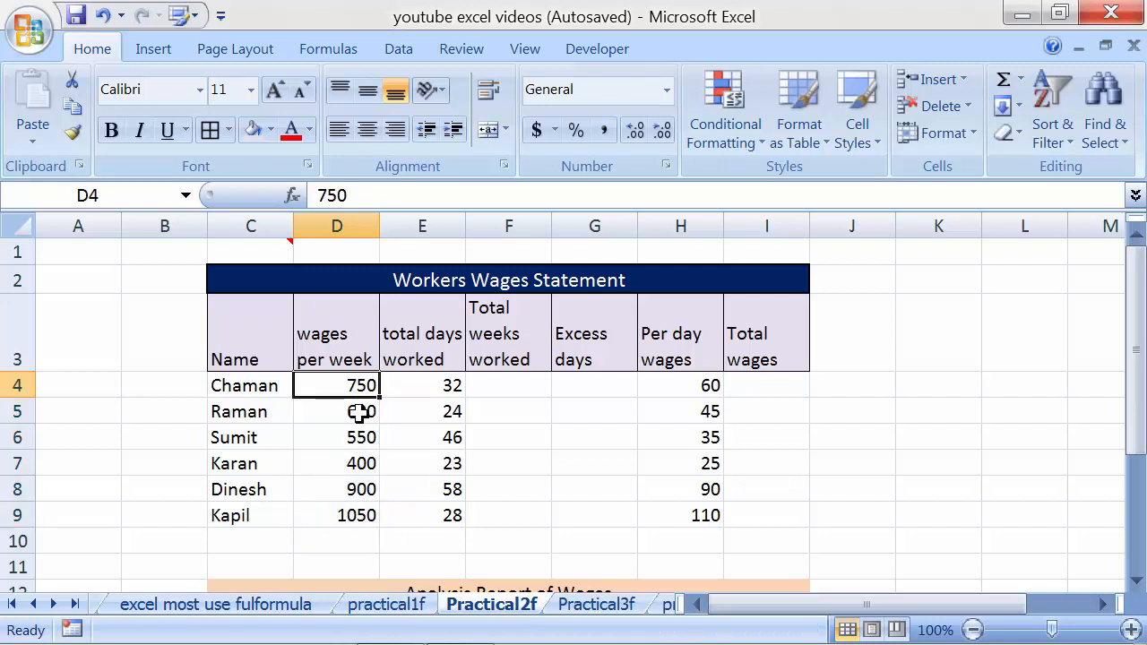
{"action": "left_click", "coordinate": [356, 417]}
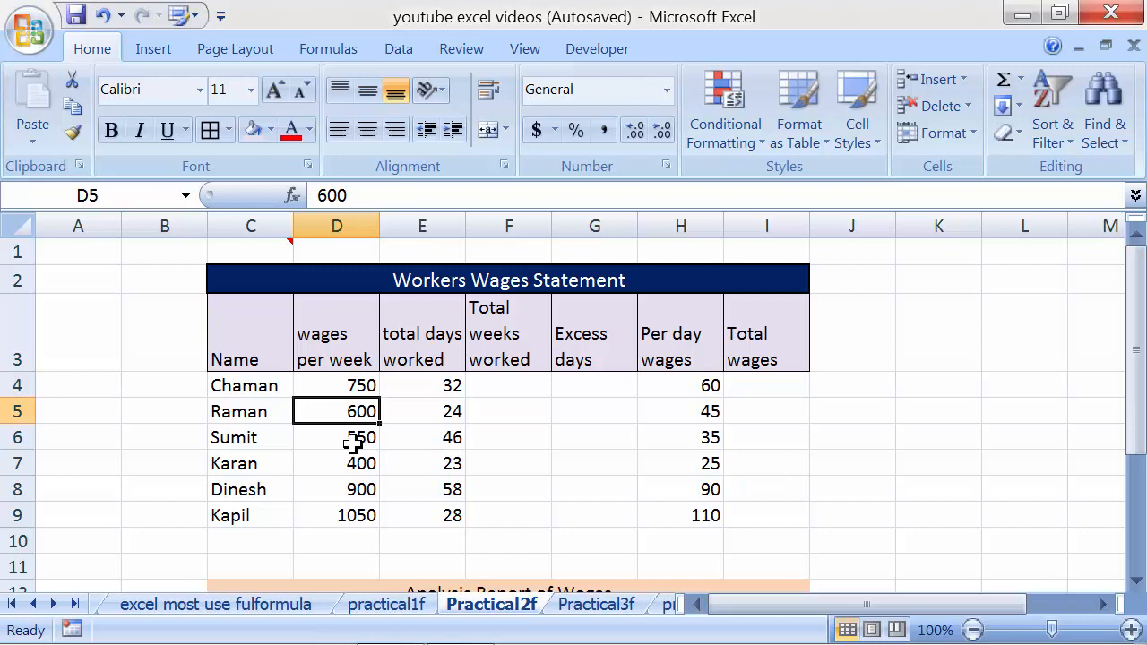
{"action": "left_click", "coordinate": [353, 441]}
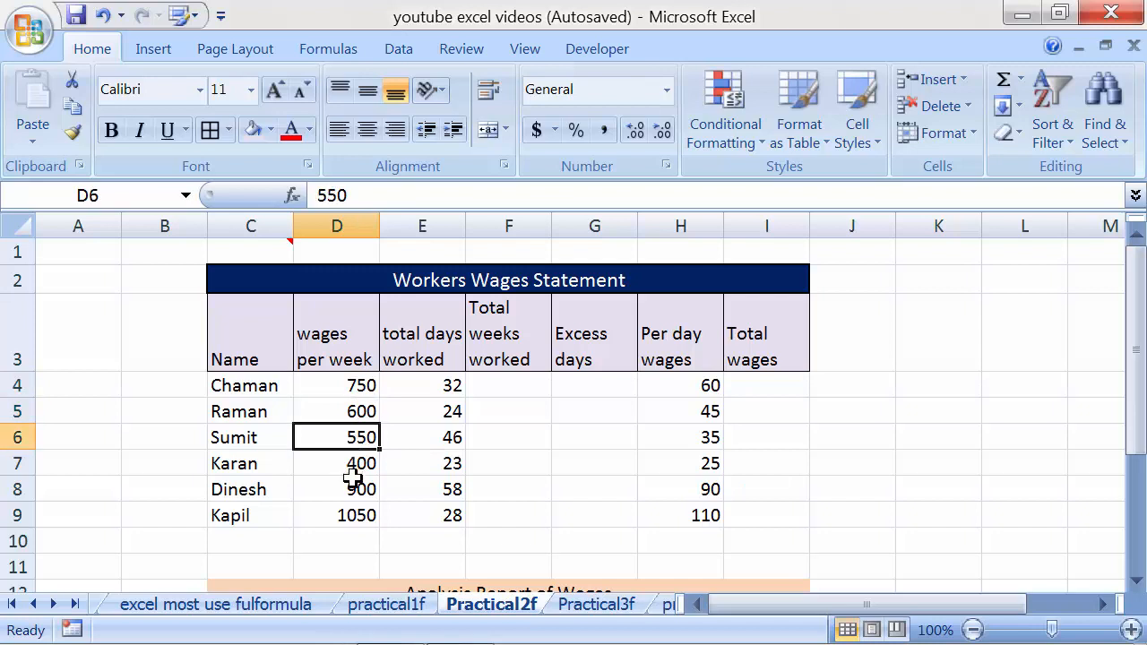
{"action": "left_click", "coordinate": [423, 352]}
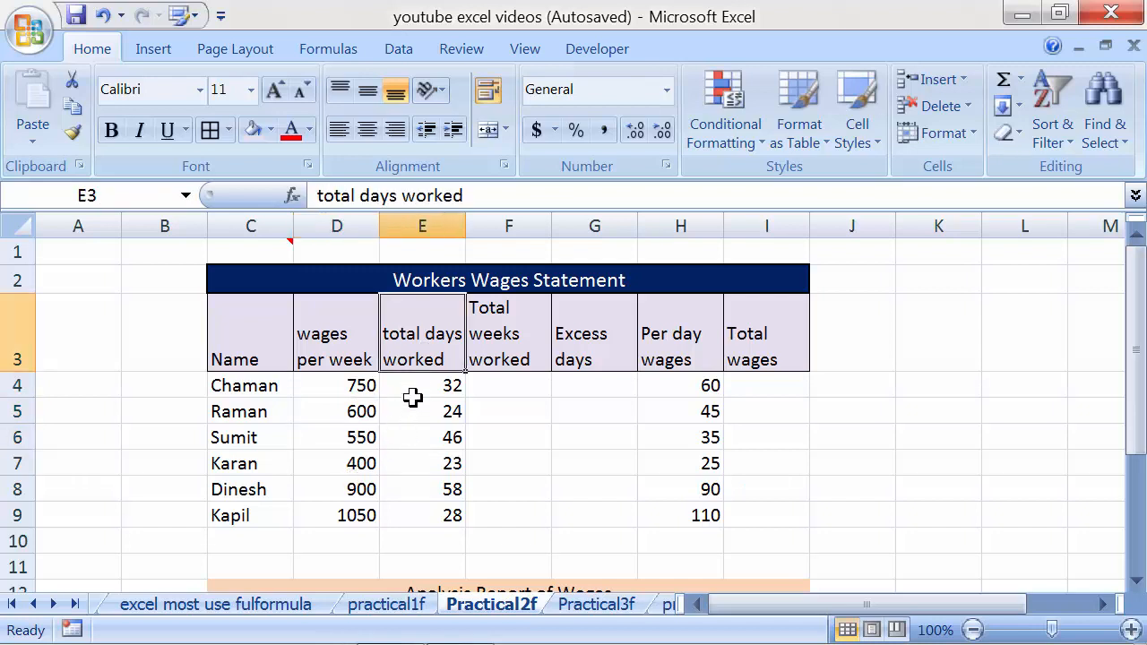
{"action": "left_click", "coordinate": [414, 387]}
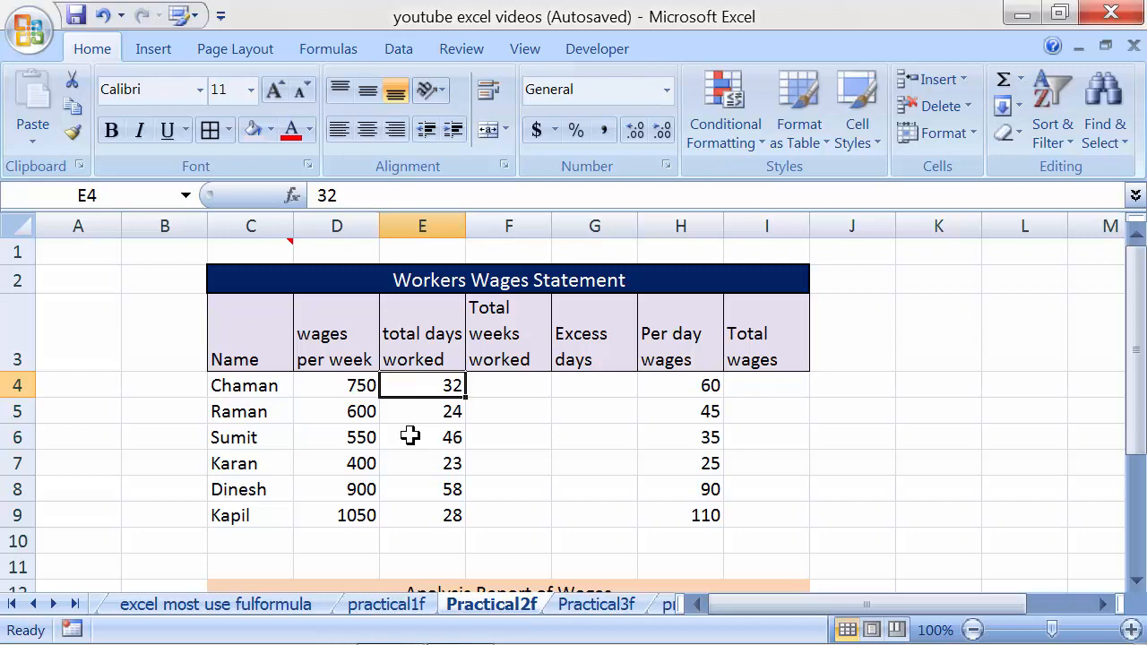
{"action": "left_click", "coordinate": [508, 327]}
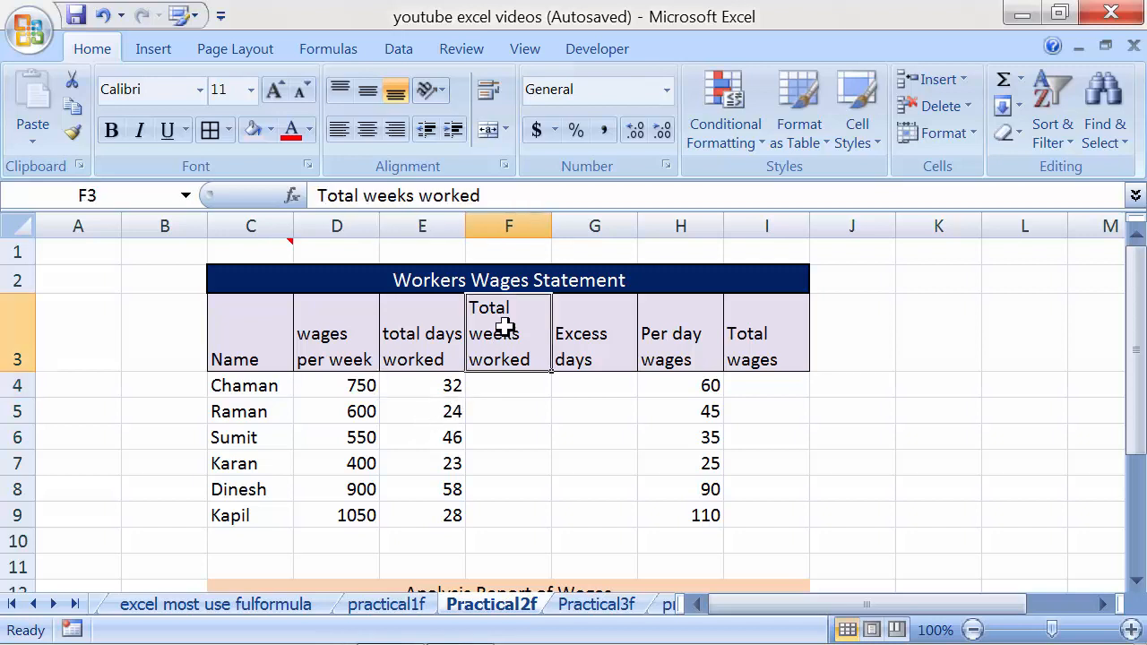
{"action": "left_click", "coordinate": [507, 384]}
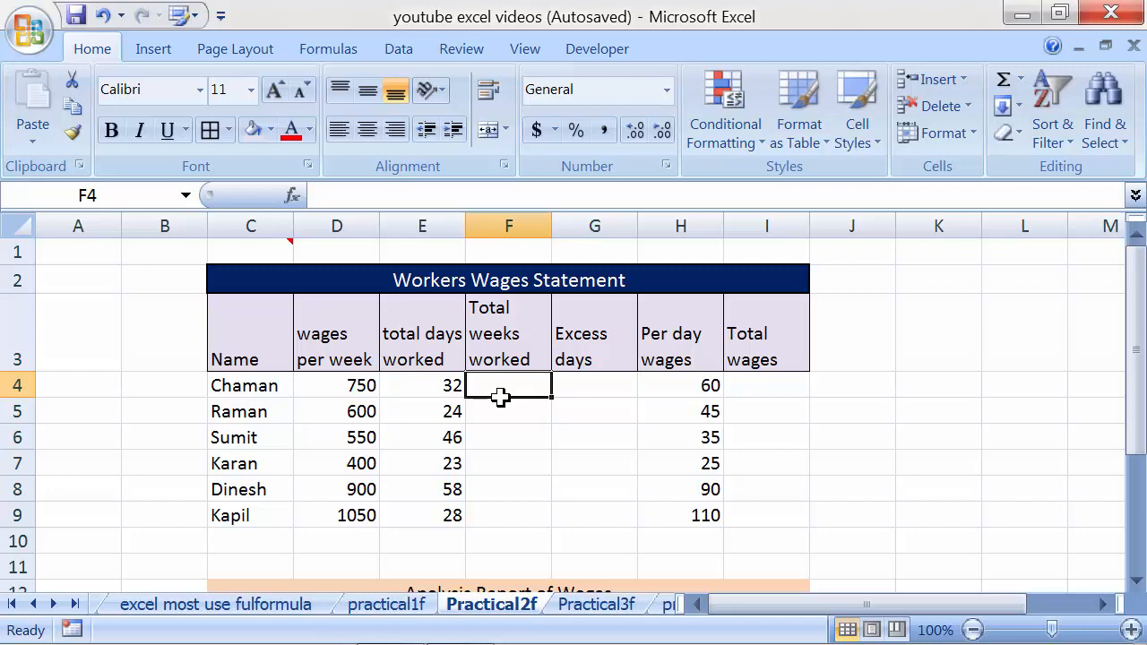
{"action": "key", "text": "Left"}
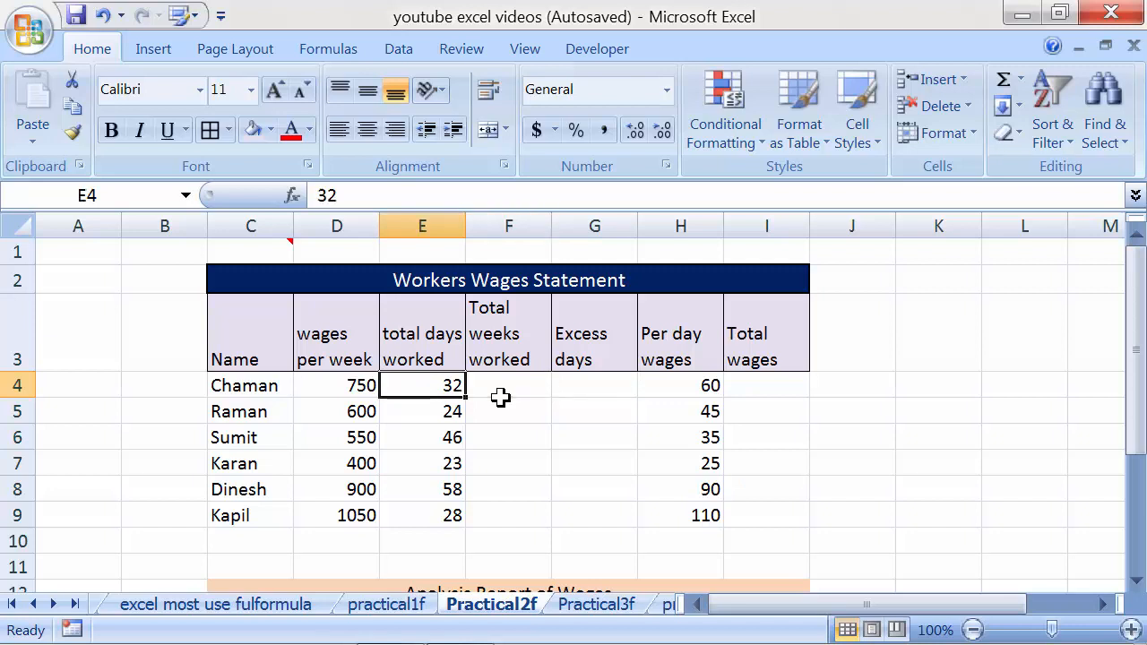
- Calculate total weeks worked in F4 with =QUOTIENT(E4,6) and fill the formula down to F9
{"action": "left_click", "coordinate": [500, 397]}
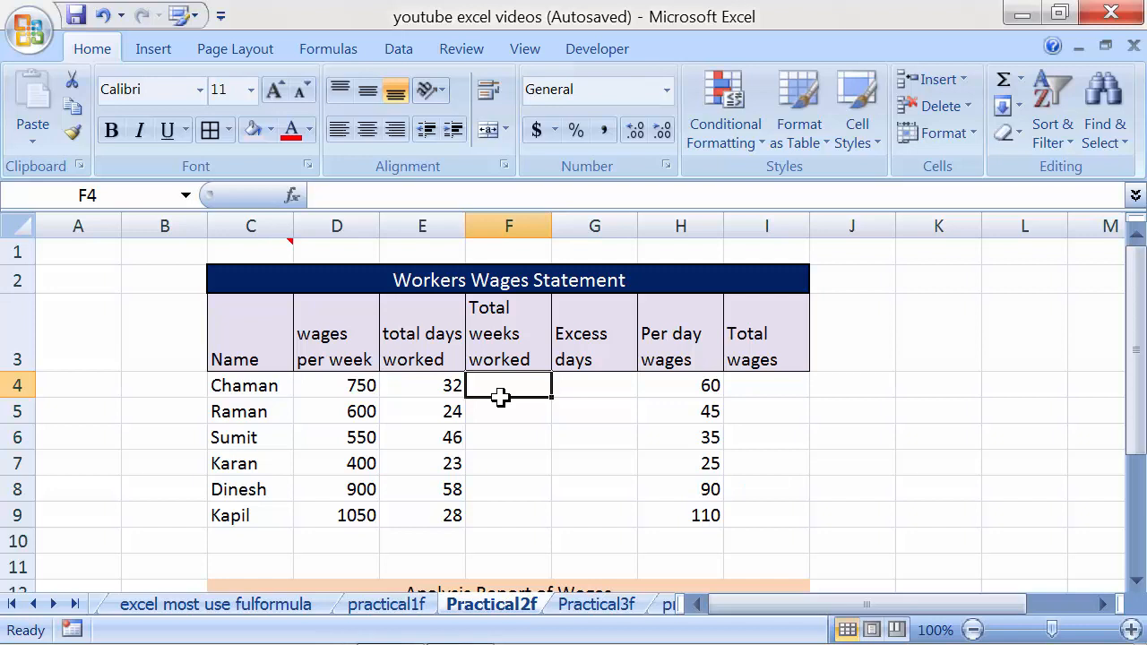
{"action": "type", "text": "="}
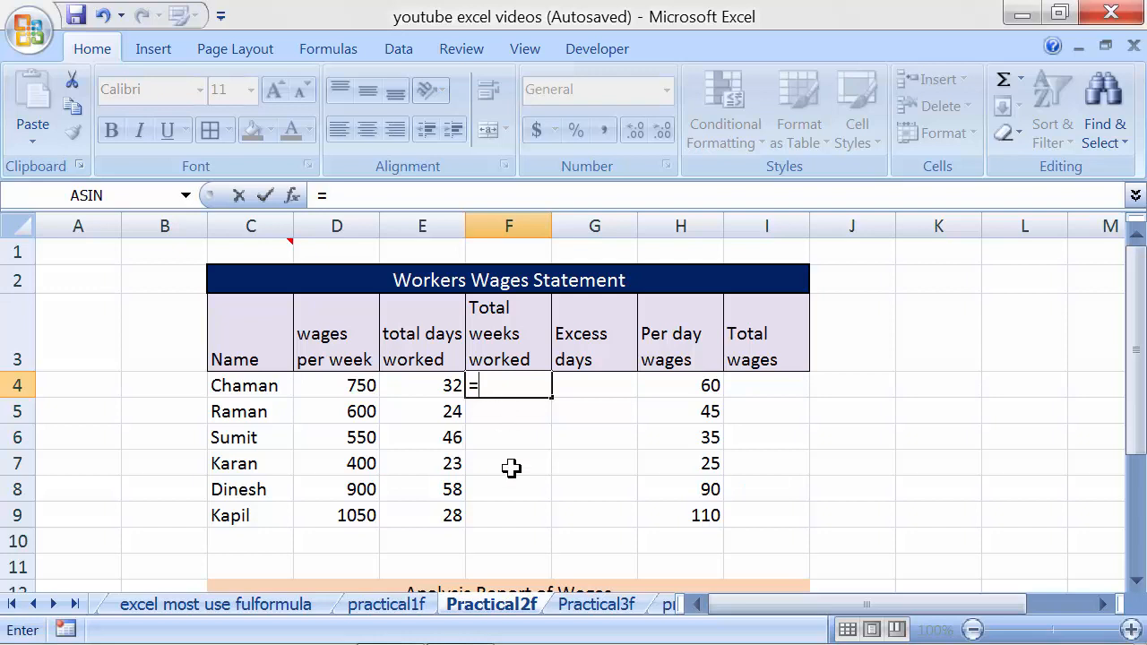
{"action": "type", "text": "q"}
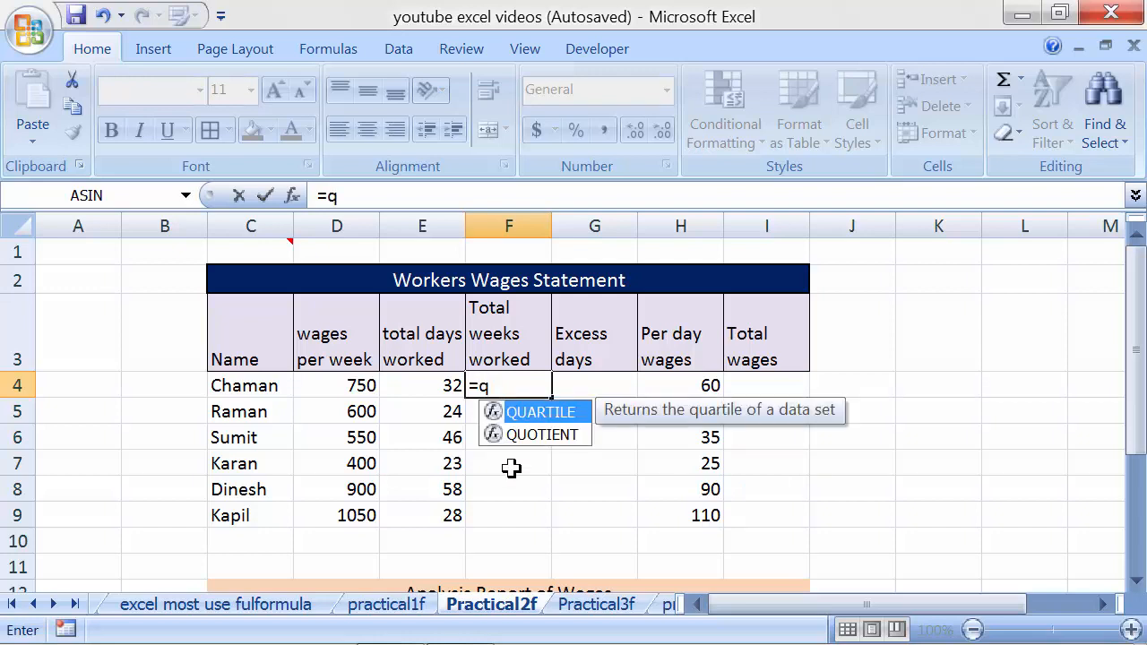
{"action": "key", "text": "Down"}
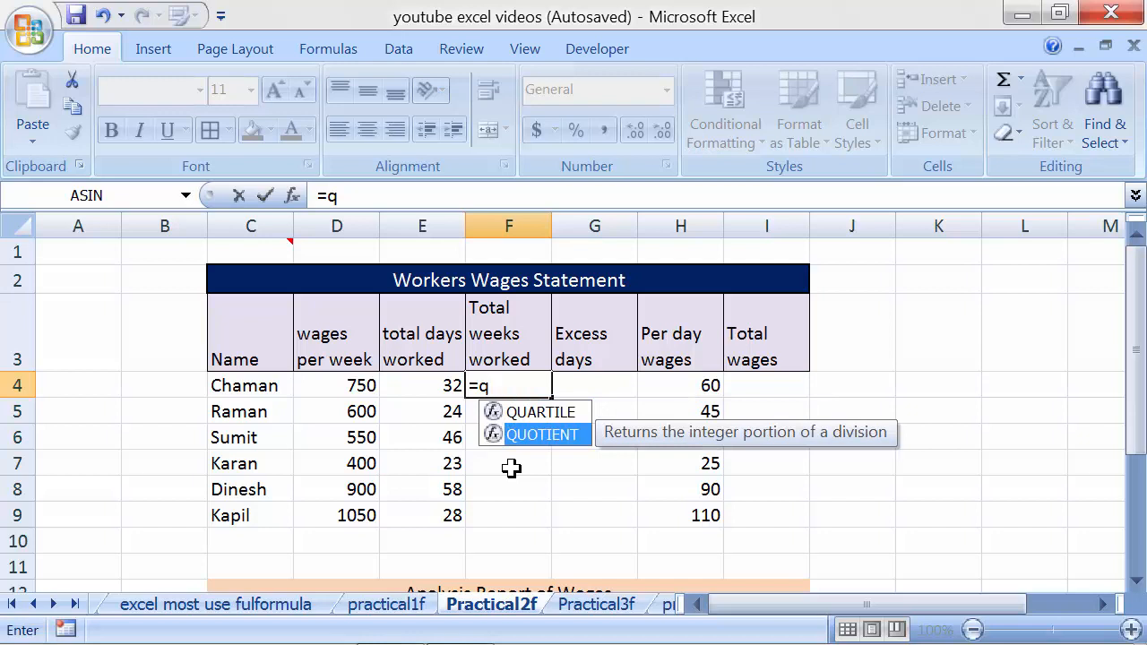
{"action": "key", "text": "Tab"}
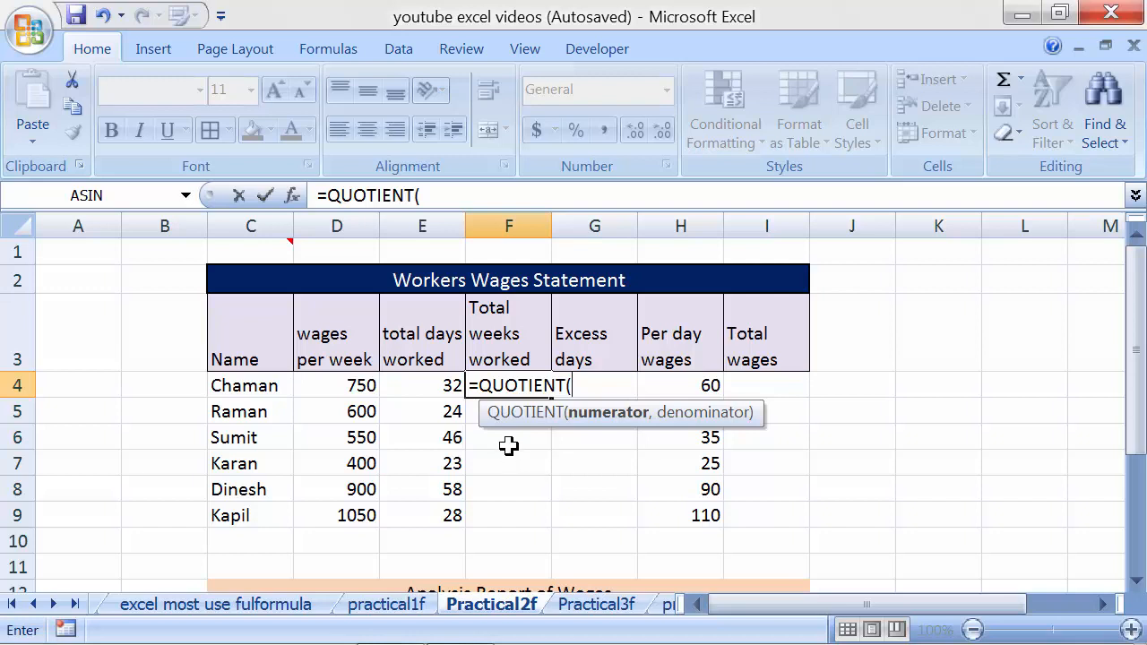
{"action": "left_click", "coordinate": [414, 385]}
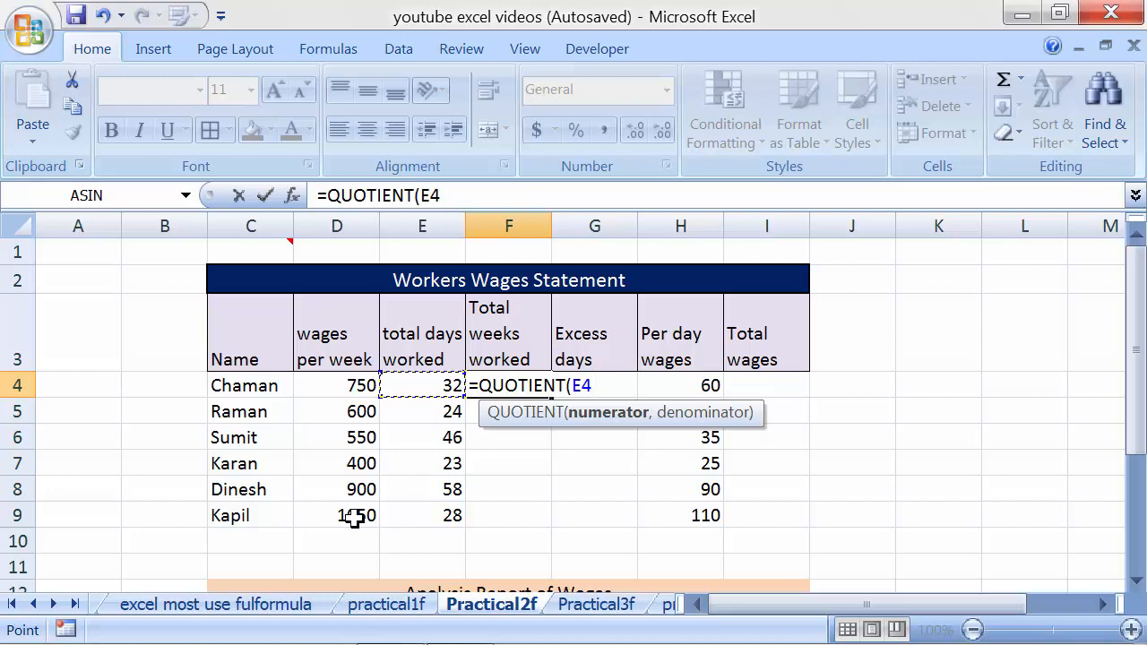
{"action": "type", "text": ","}
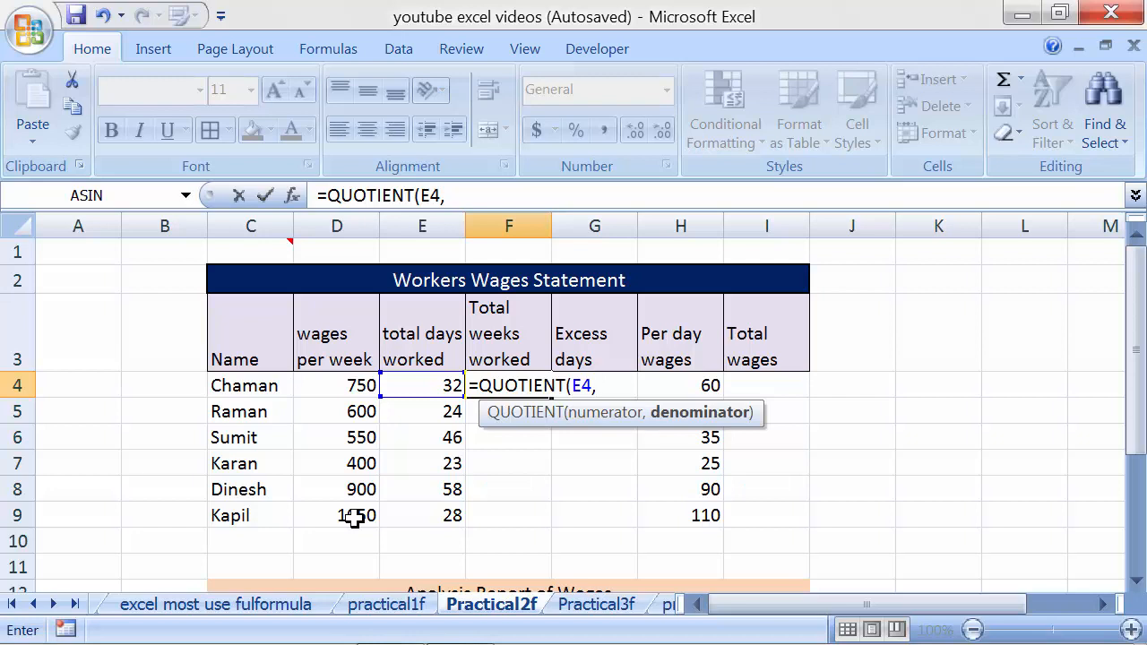
{"action": "type", "text": "6)"}
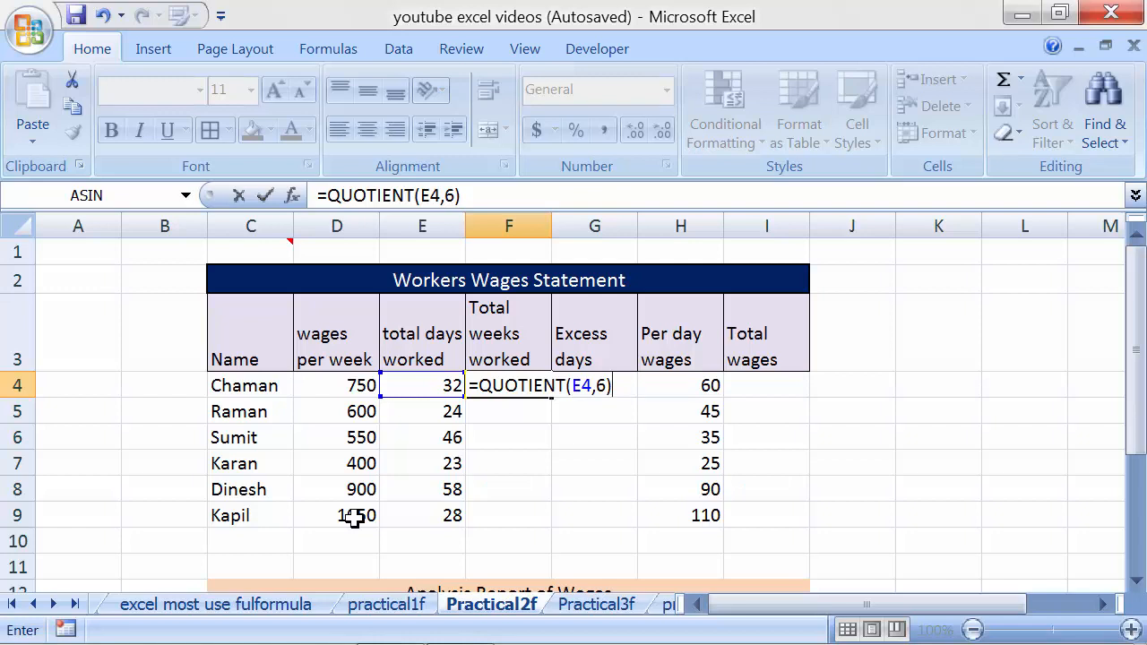
{"action": "key", "text": "Return"}
{"action": "key", "text": "Up"}
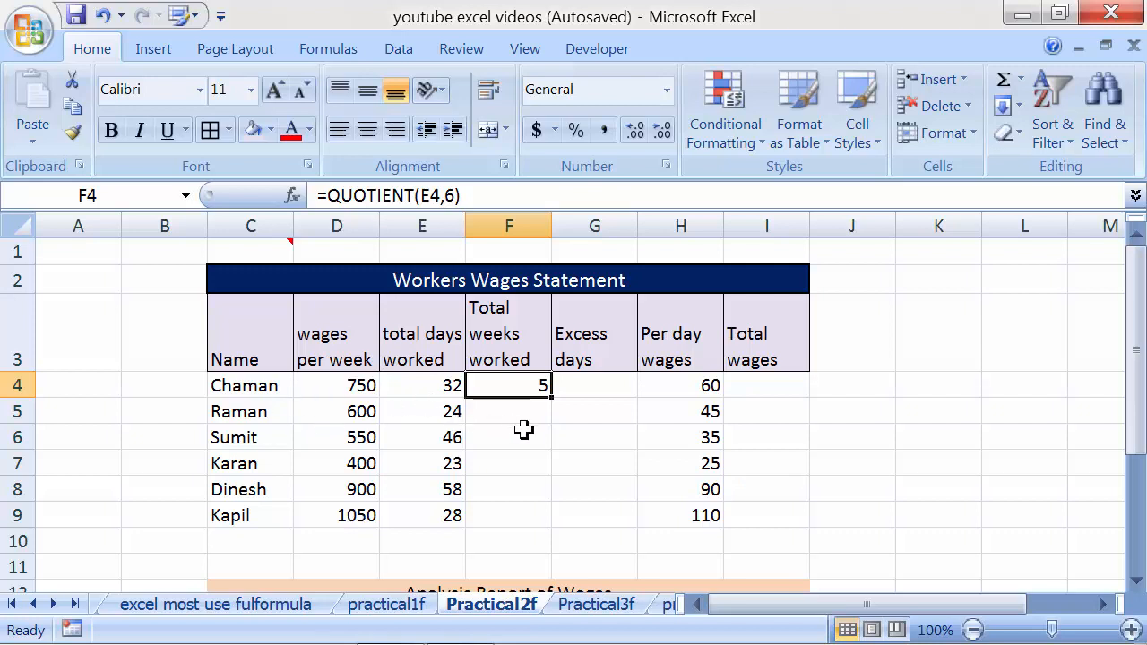
{"action": "left_click_drag", "start_coordinate": [549, 402], "coordinate": [536, 526]}
- Re-enter the formula =QUOTIENT(E4,6) in F4 for the first worker's total weeks worked
{"action": "left_click", "coordinate": [526, 384]}
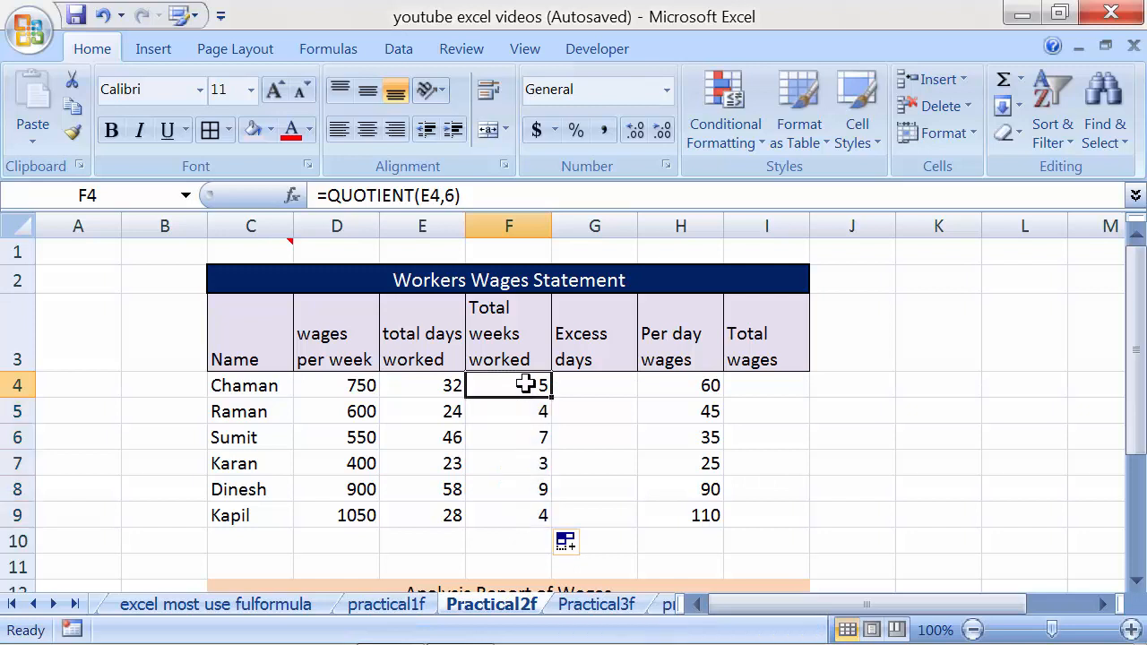
{"action": "type", "text": "=q"}
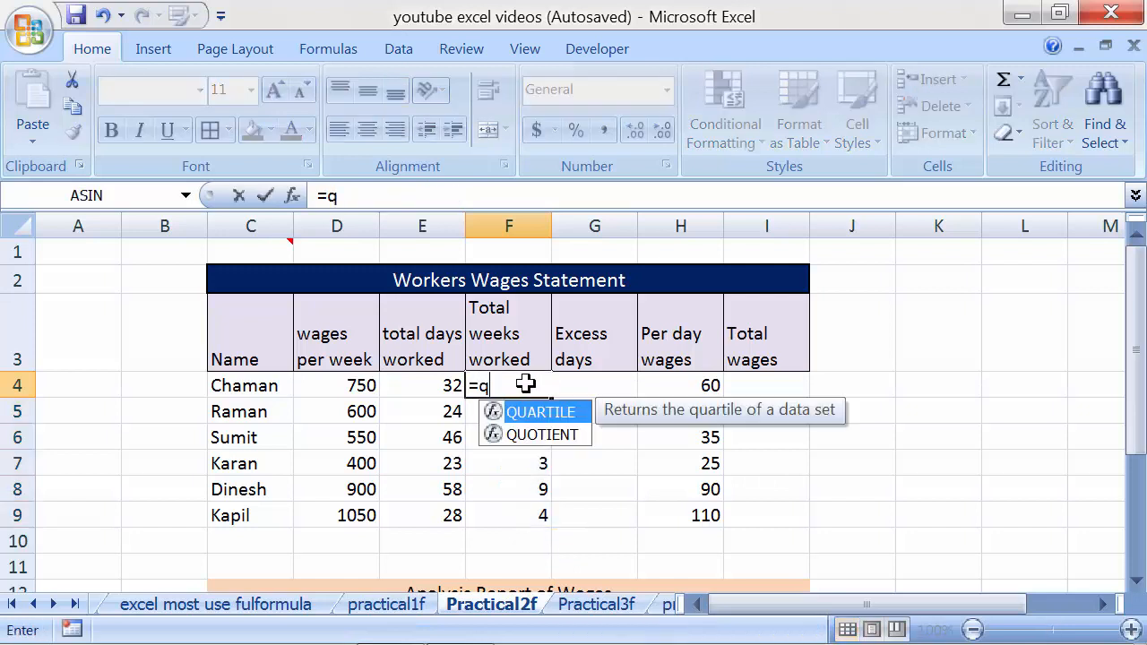
{"action": "key", "text": "Down"}
{"action": "key", "text": "Tab"}
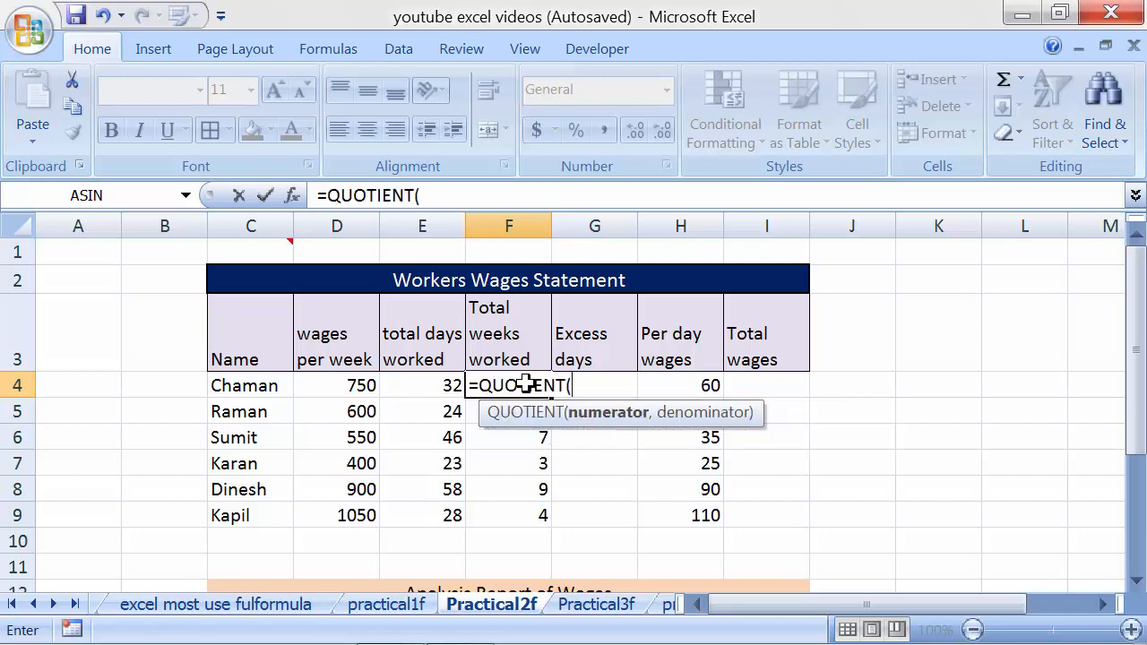
{"action": "left_click", "coordinate": [426, 387]}
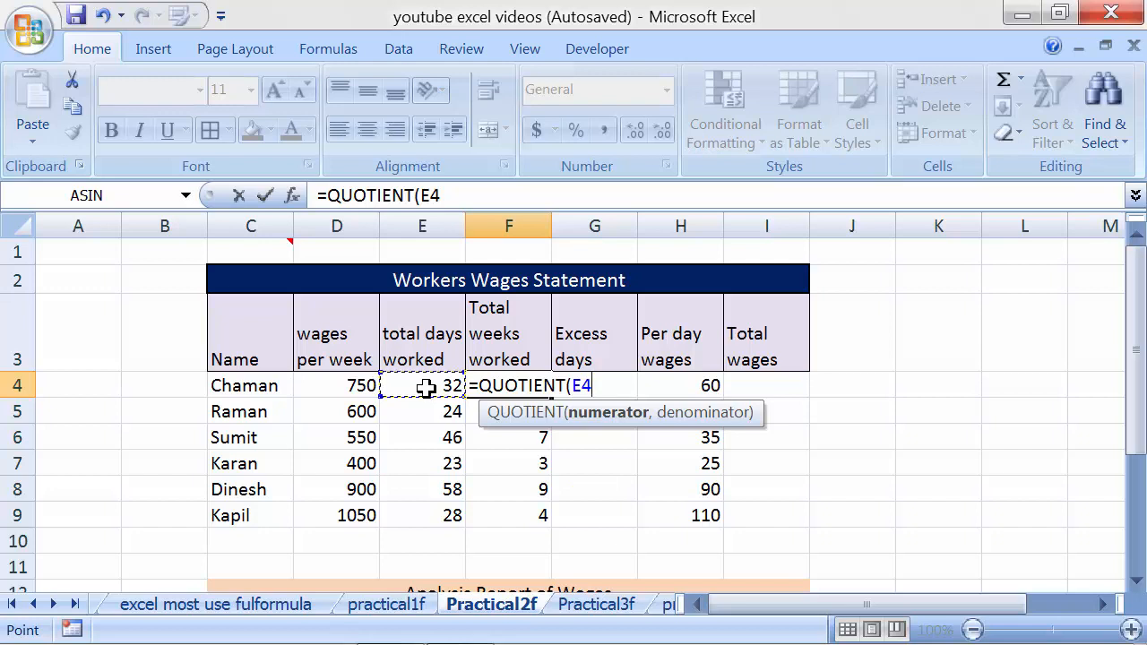
{"action": "type", "text": ","}
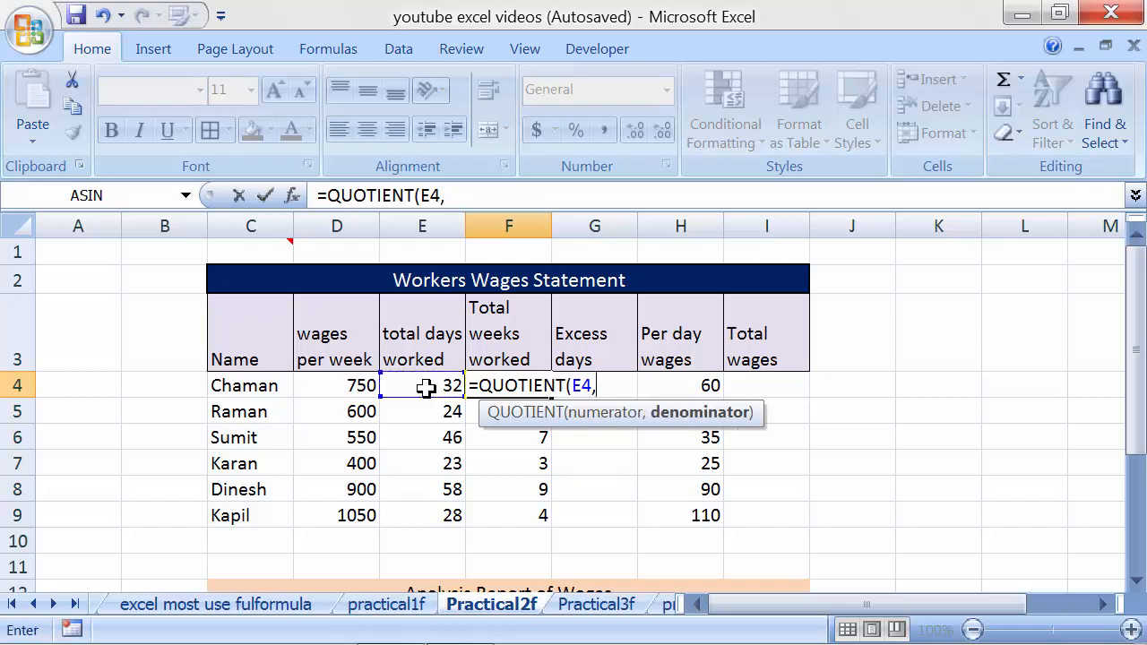
{"action": "type", "text": "6)"}
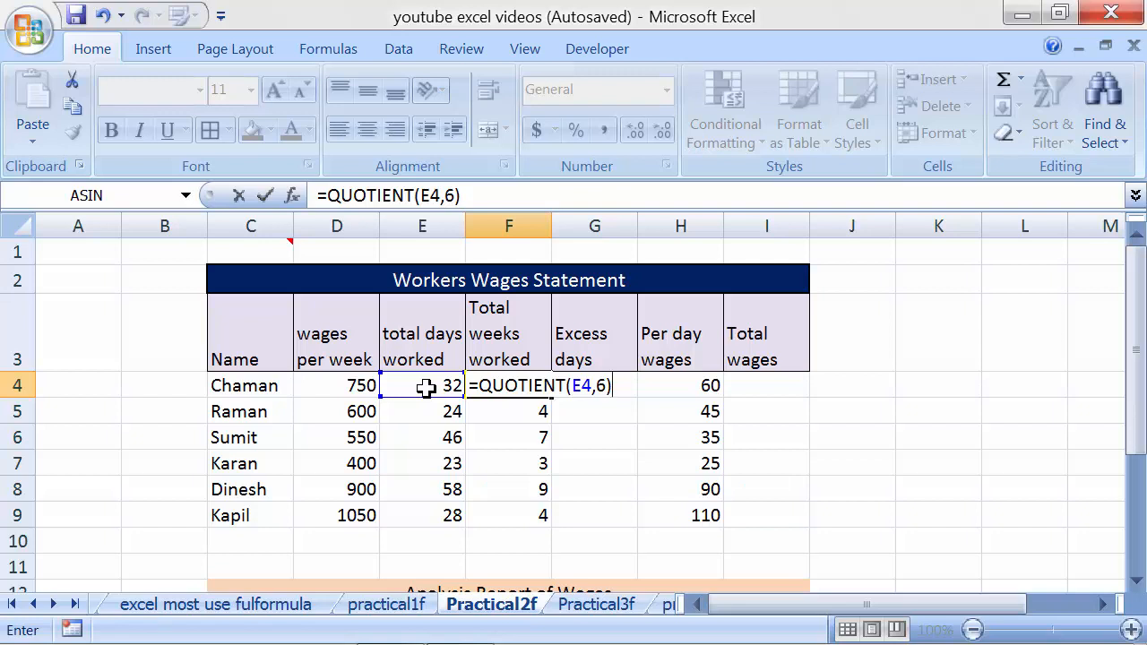
{"action": "key", "text": "Return"}
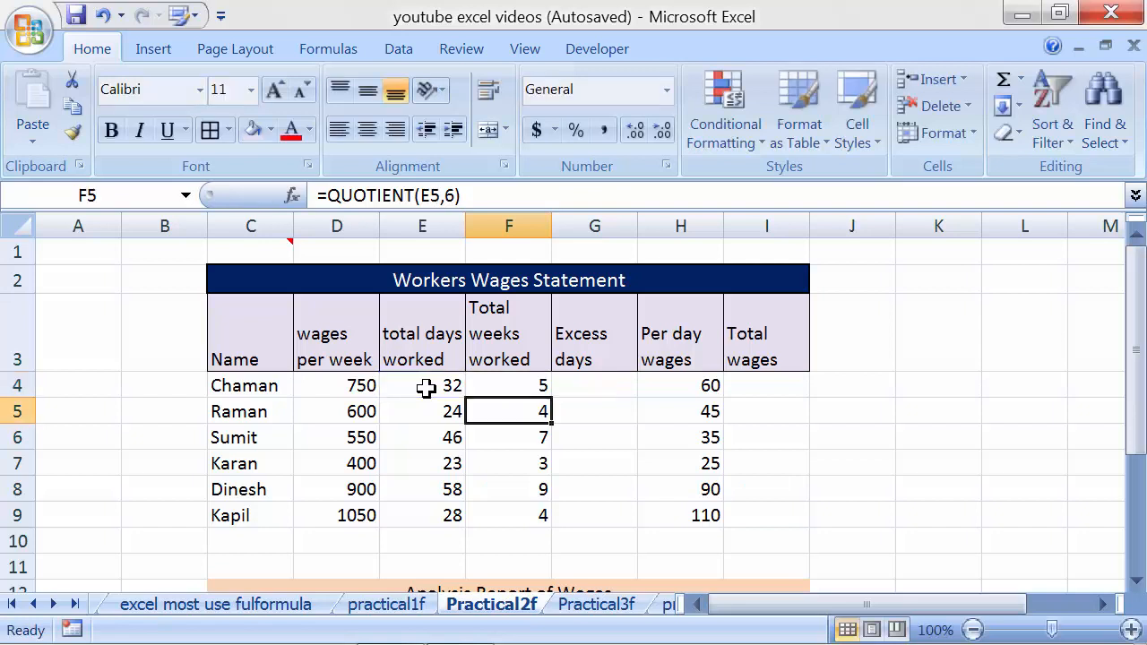
{"action": "key", "text": "Up"}
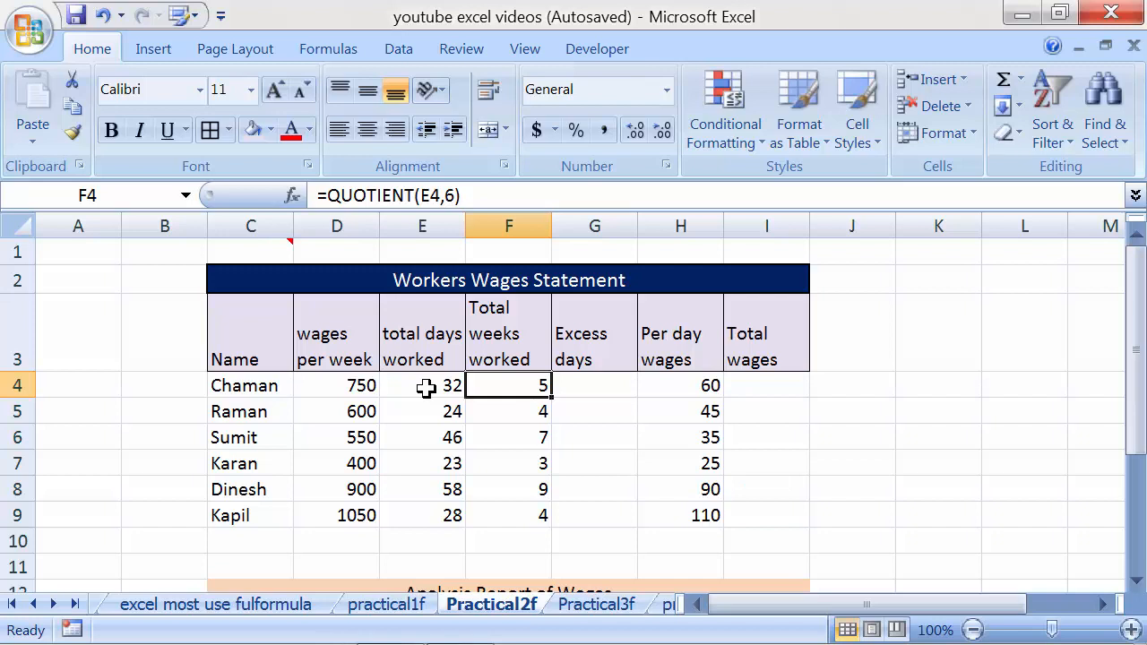
{"action": "left_click", "coordinate": [574, 386]}
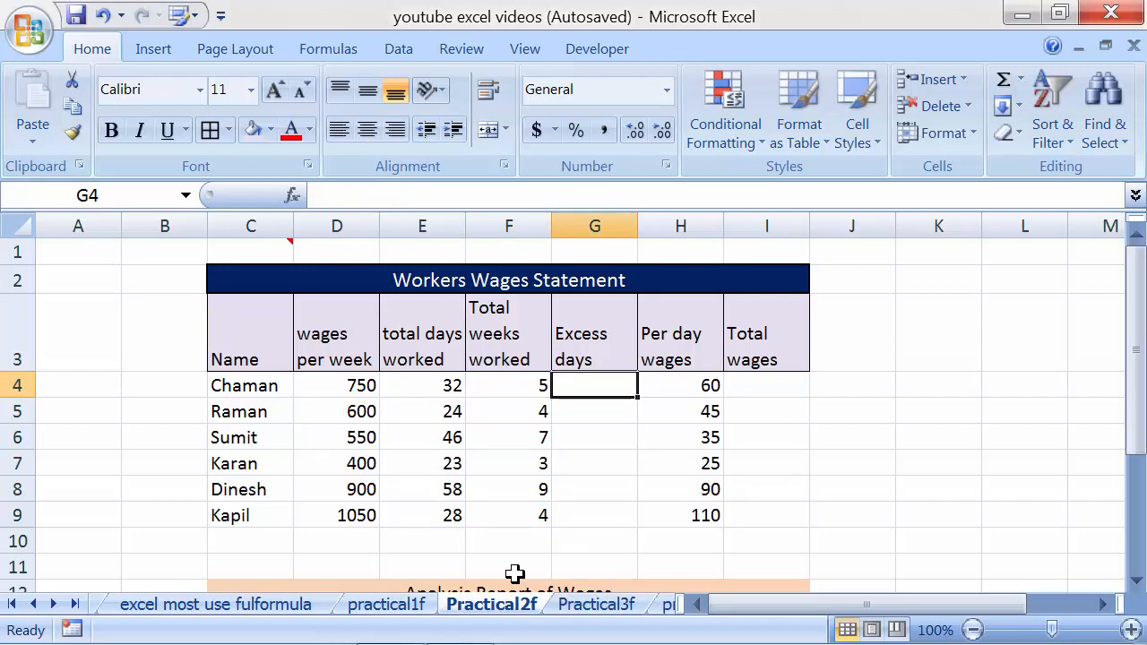
{"action": "type", "text": "="}
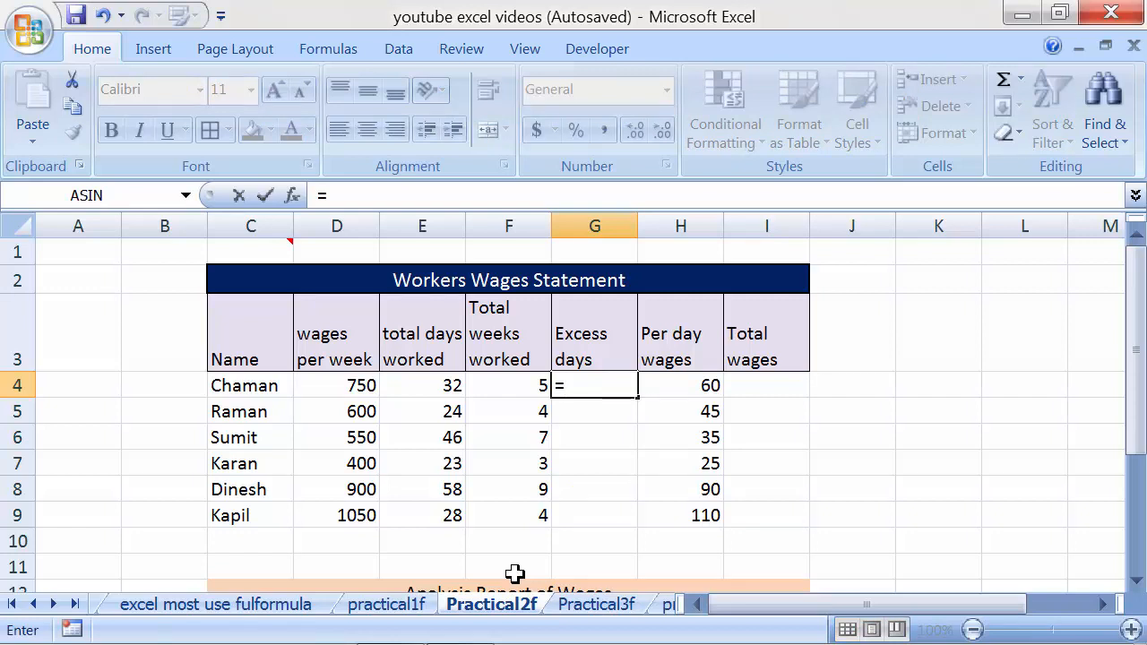
{"action": "key", "text": "Escape"}
{"action": "key", "text": "Left"}
{"action": "key", "text": "Right"}
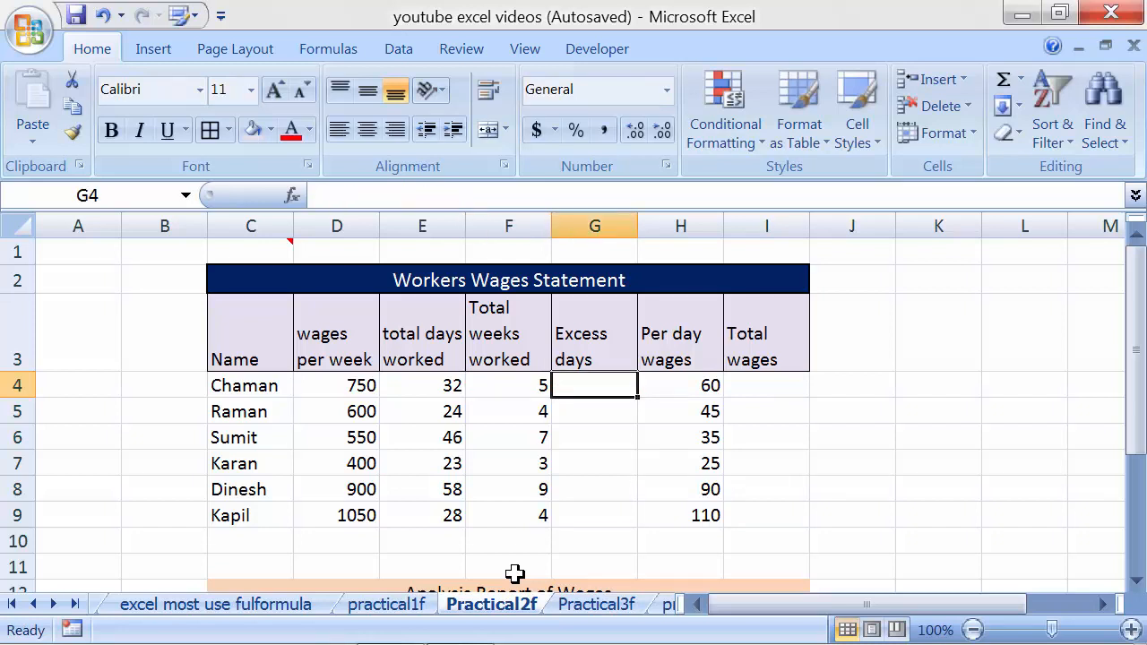
- Calculate the first worker's excess days in G4 with the formula =MOD(E4,6)
{"action": "key", "text": "Left"}
{"action": "key", "text": "Left"}
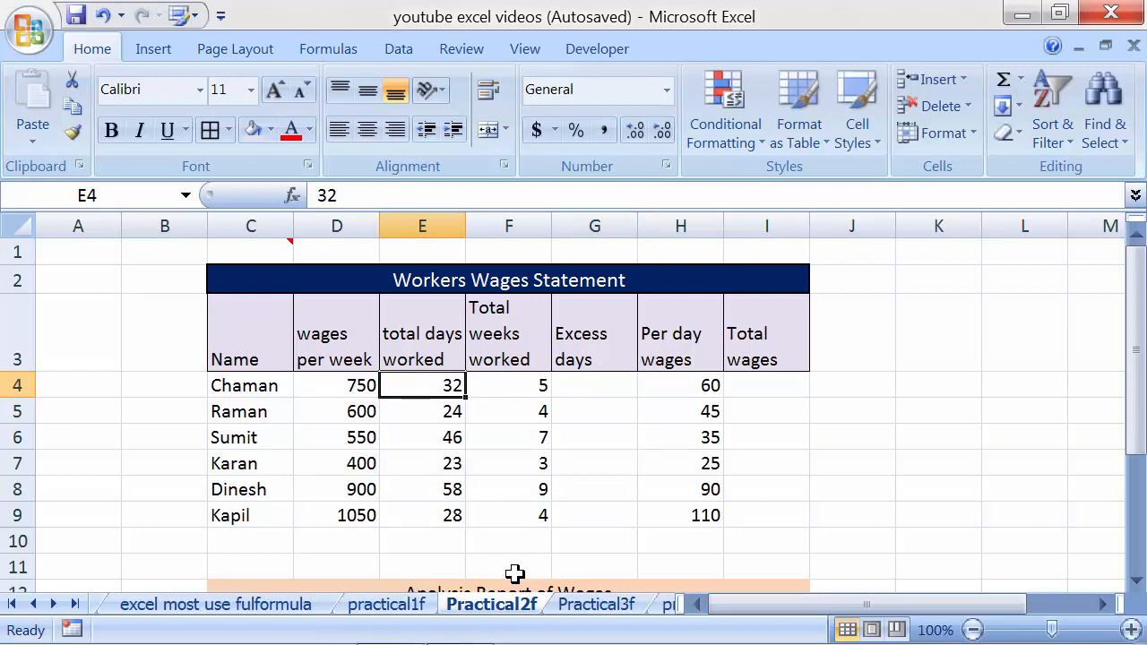
{"action": "key", "text": "Right"}
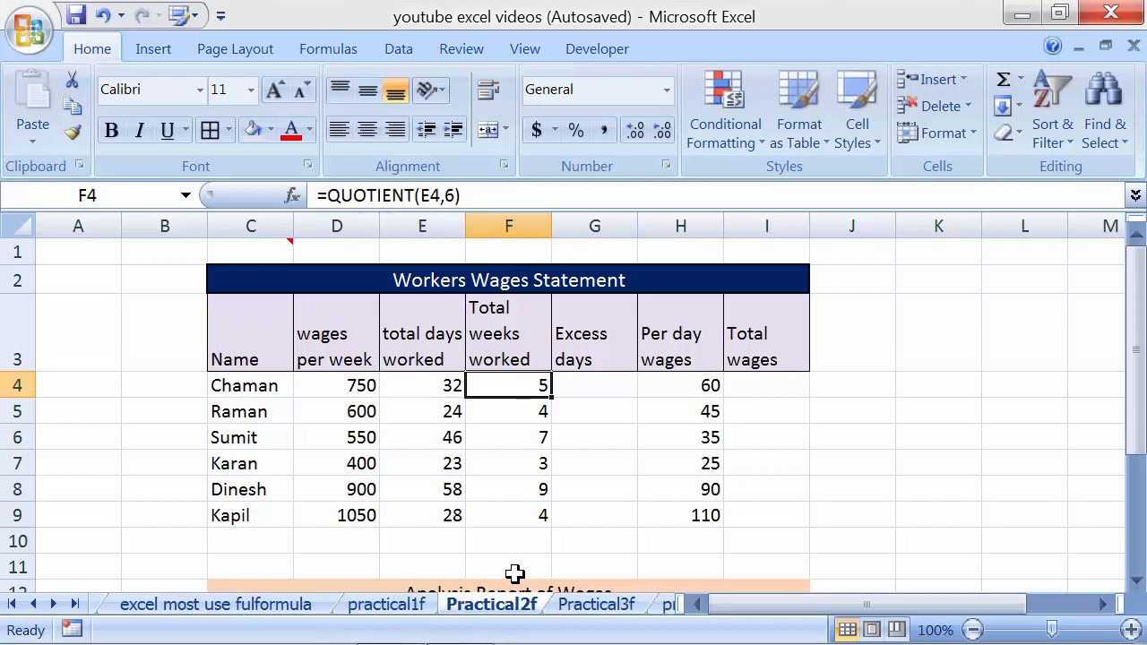
{"action": "key", "text": "Right"}
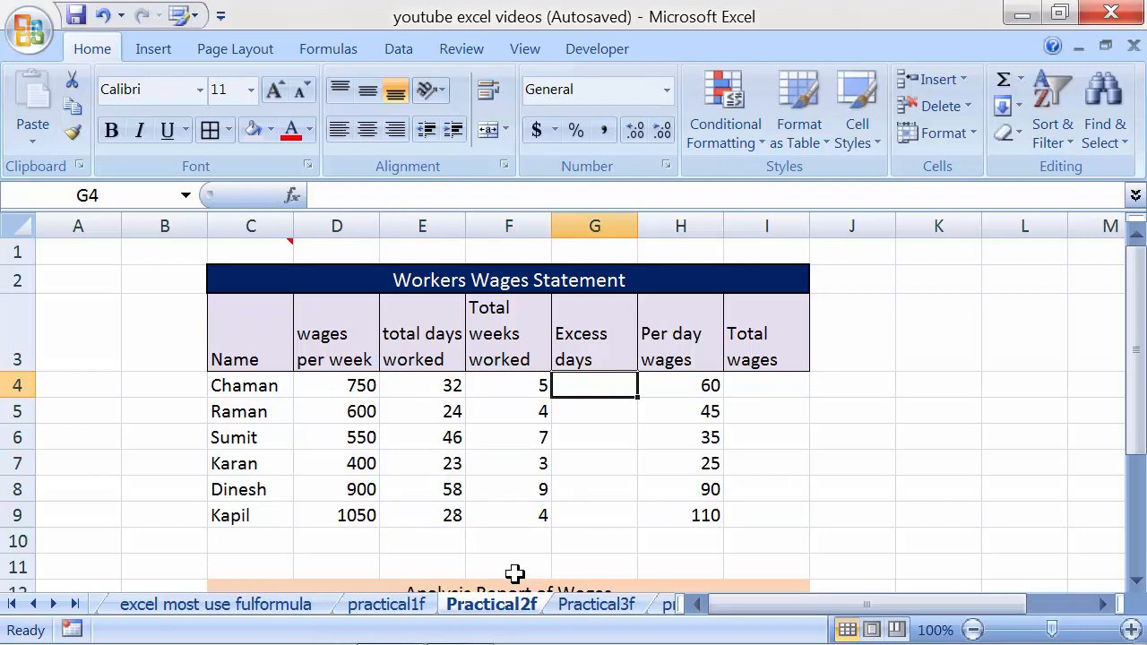
{"action": "type", "text": "="}
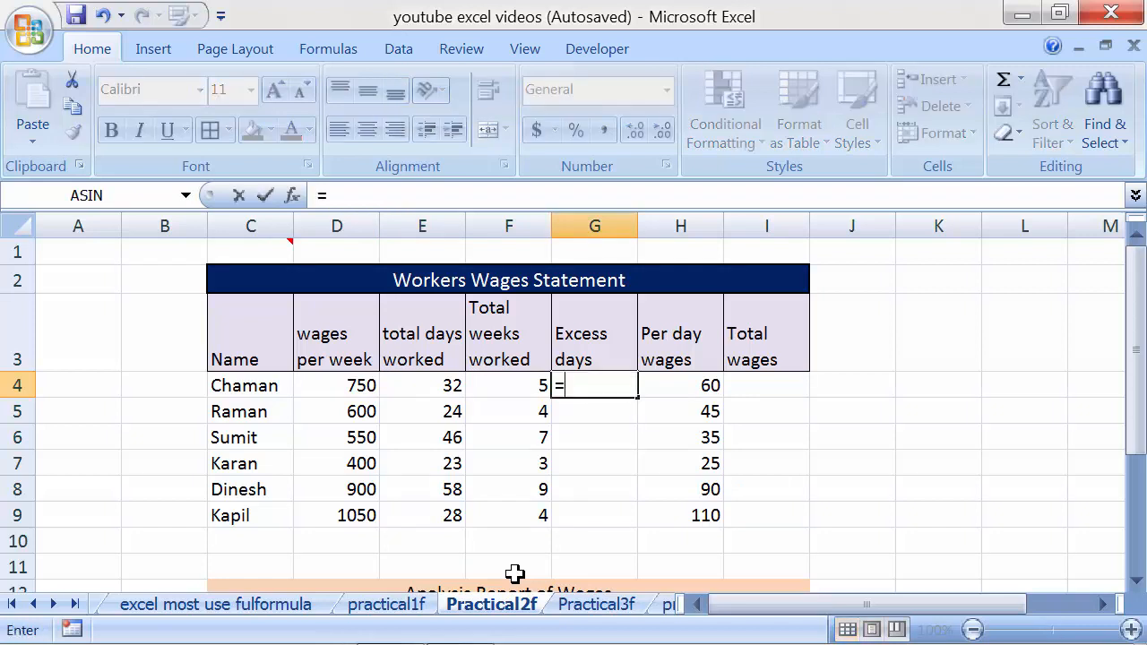
{"action": "type", "text": "mod"}
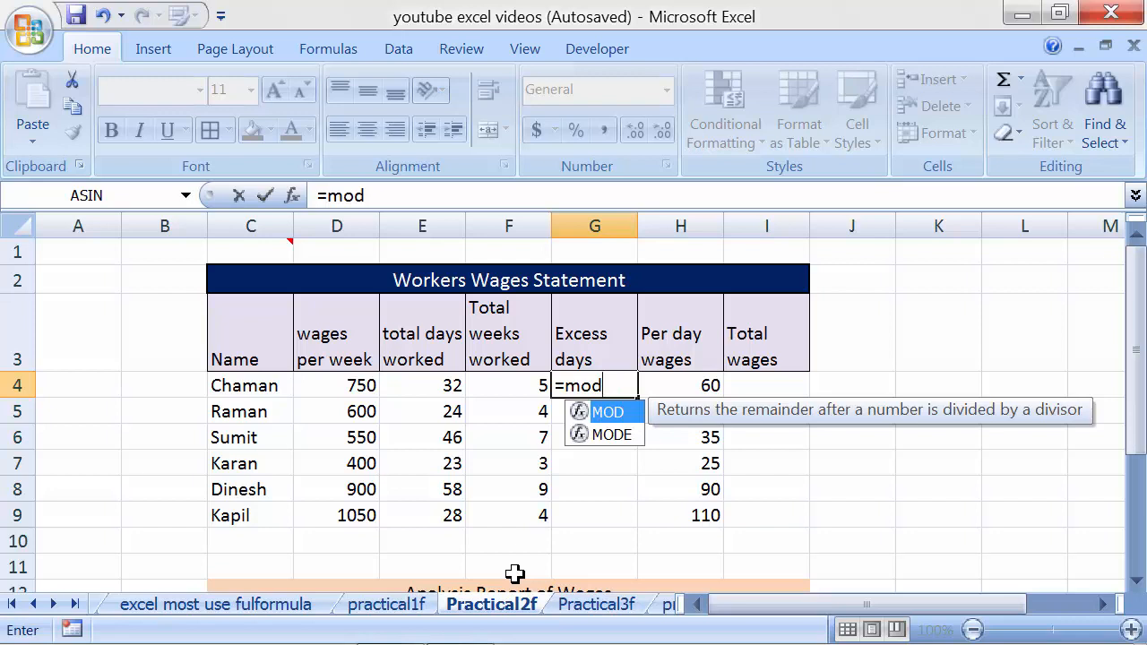
{"action": "type", "text": "("}
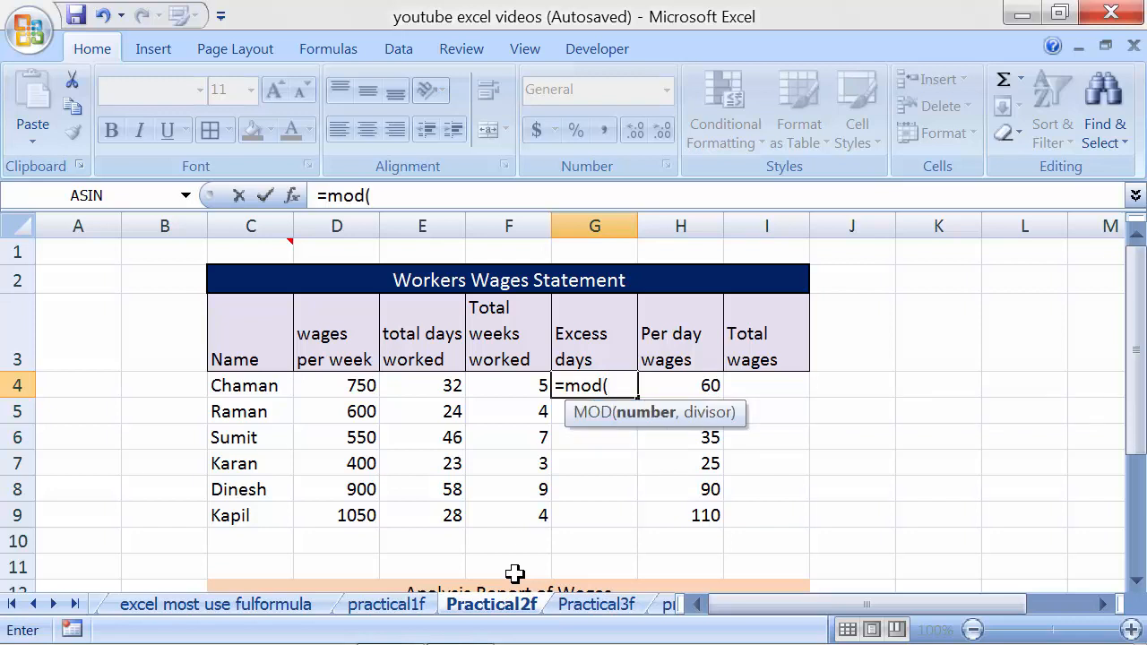
{"action": "left_click", "coordinate": [423, 384]}
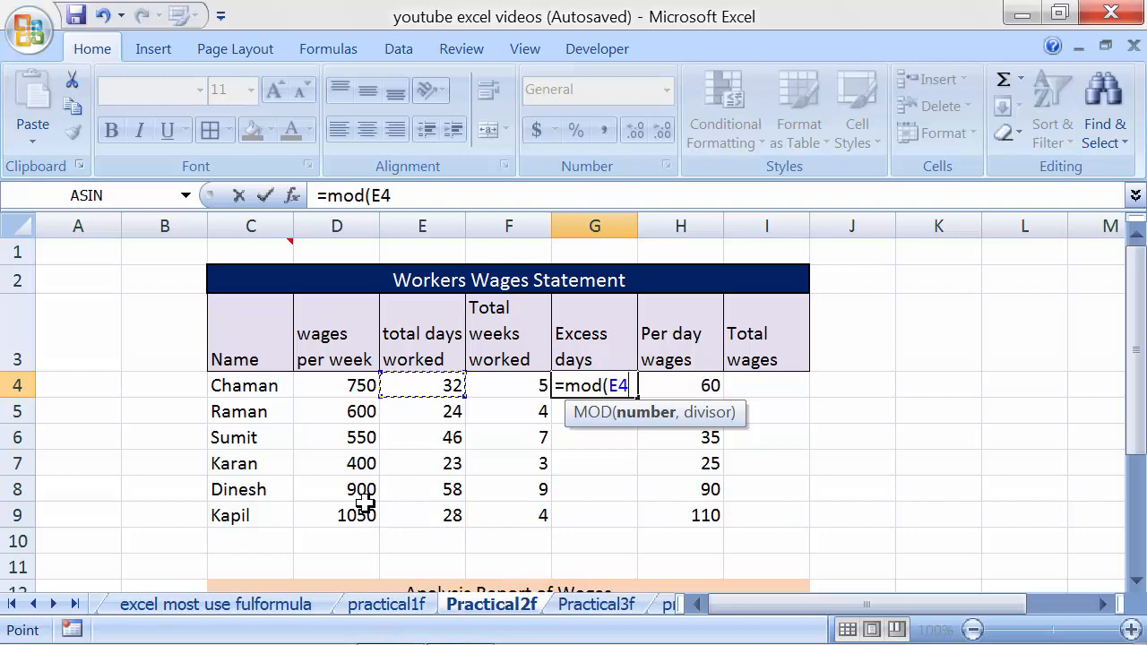
{"action": "type", "text": ","}
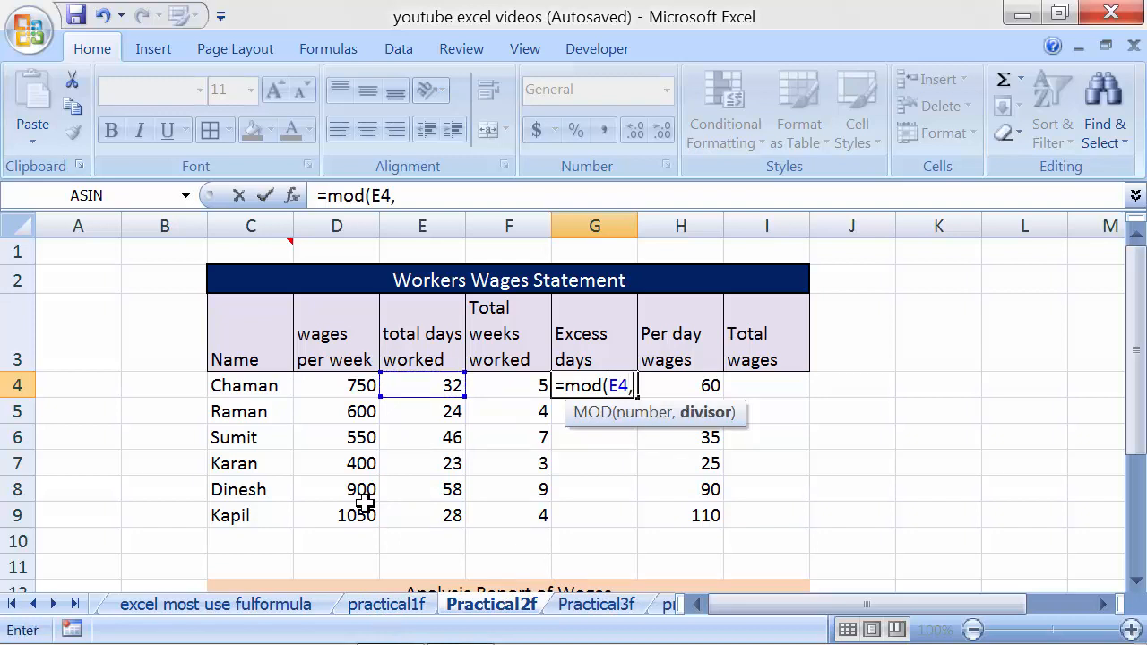
{"action": "type", "text": "6"}
{"action": "type", "text": ")"}
{"action": "key", "text": "Return"}
{"action": "key", "text": "Up"}
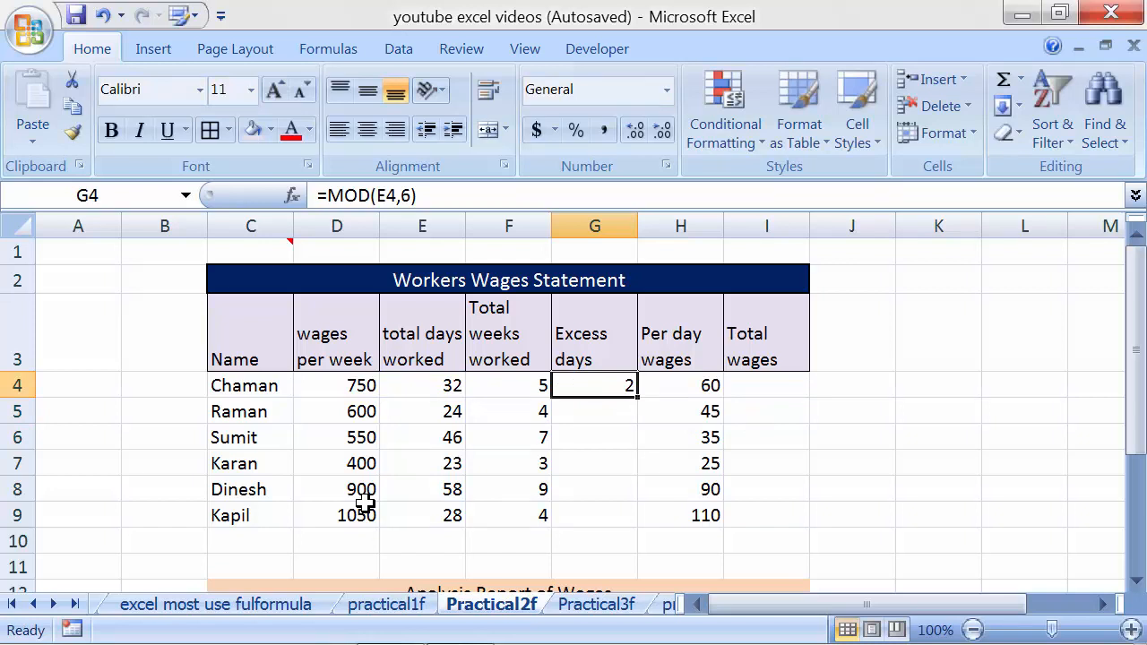
- Fill the MOD formula in G4 down to G9 to calculate excess days for all workers
{"action": "key", "text": "Left"}
{"action": "key", "text": "Right"}
{"action": "key", "text": "Left"}
{"action": "key", "text": "Left"}
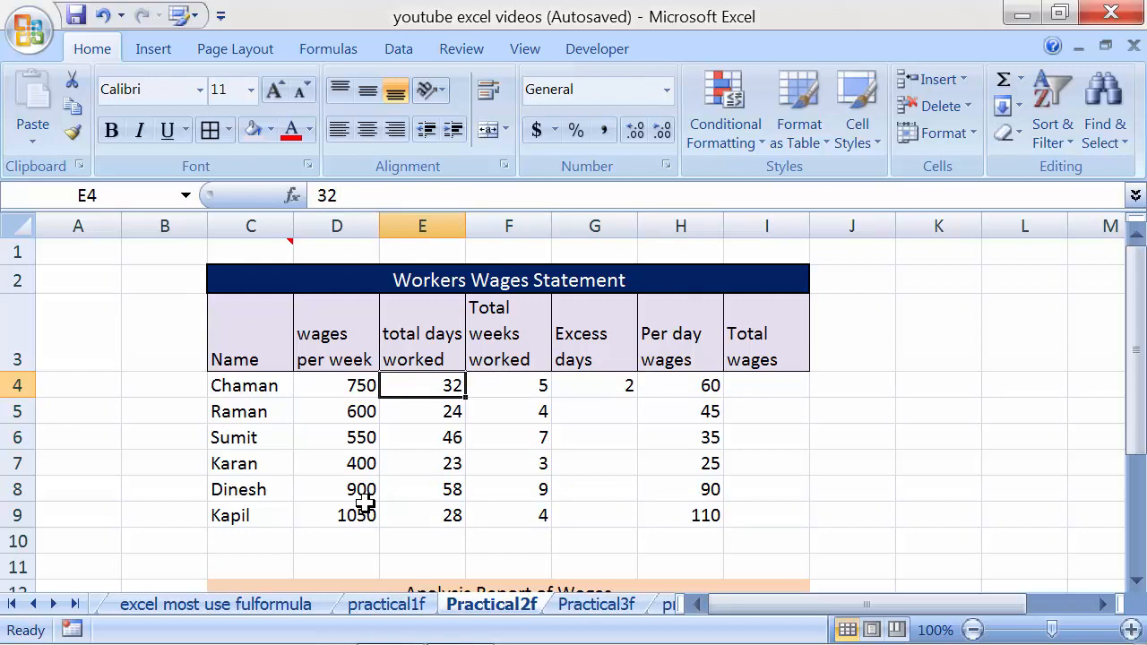
{"action": "key", "text": "Right"}
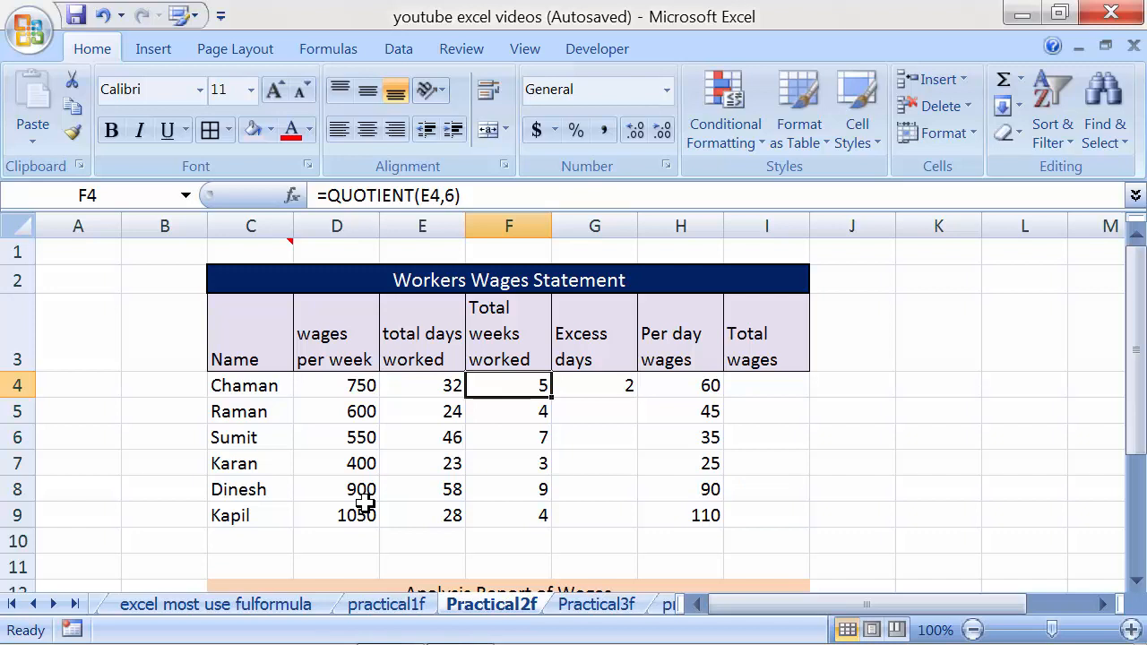
{"action": "key", "text": "Right"}
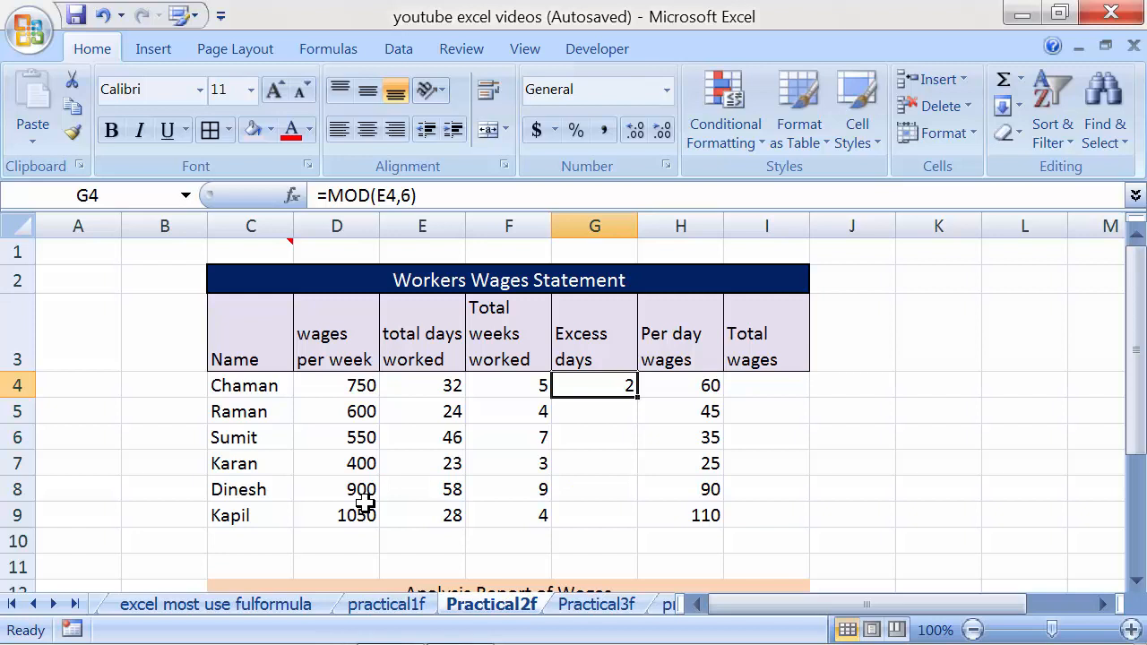
{"action": "key", "text": "Down"}
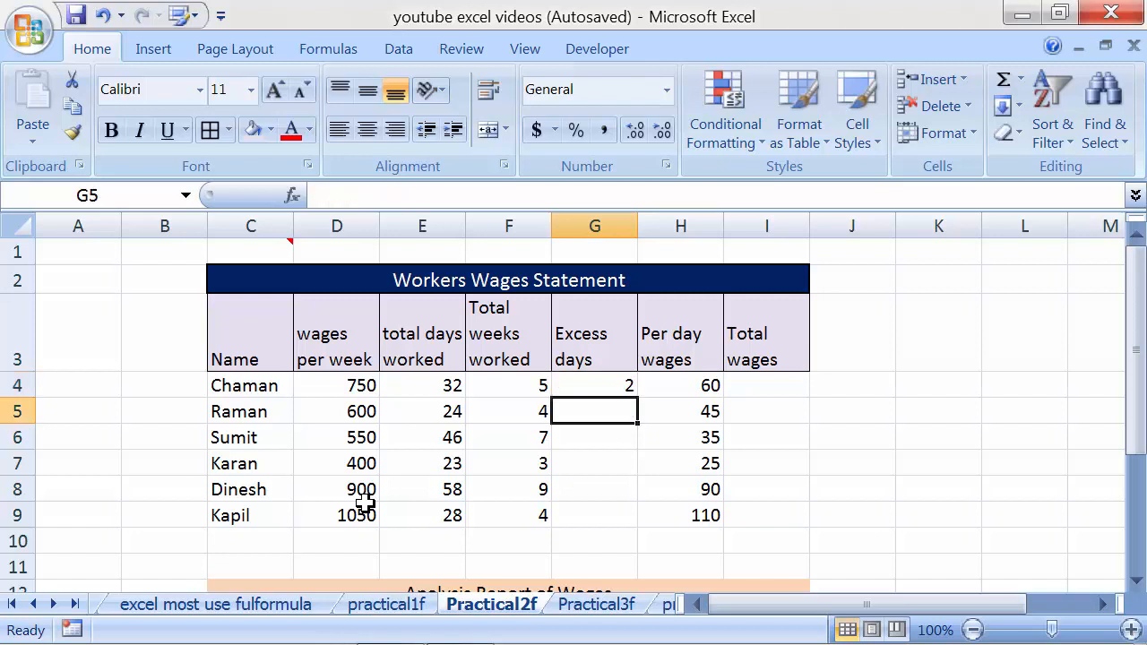
{"action": "left_click", "coordinate": [581, 377]}
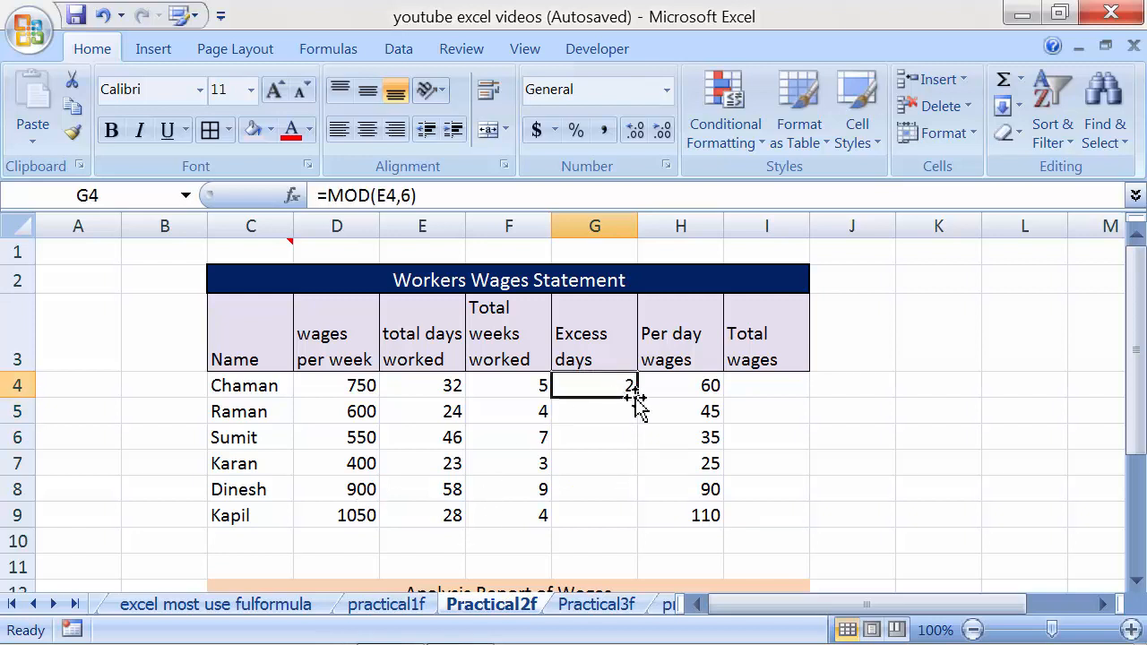
{"action": "left_click_drag", "start_coordinate": [639, 396], "coordinate": [630, 527]}
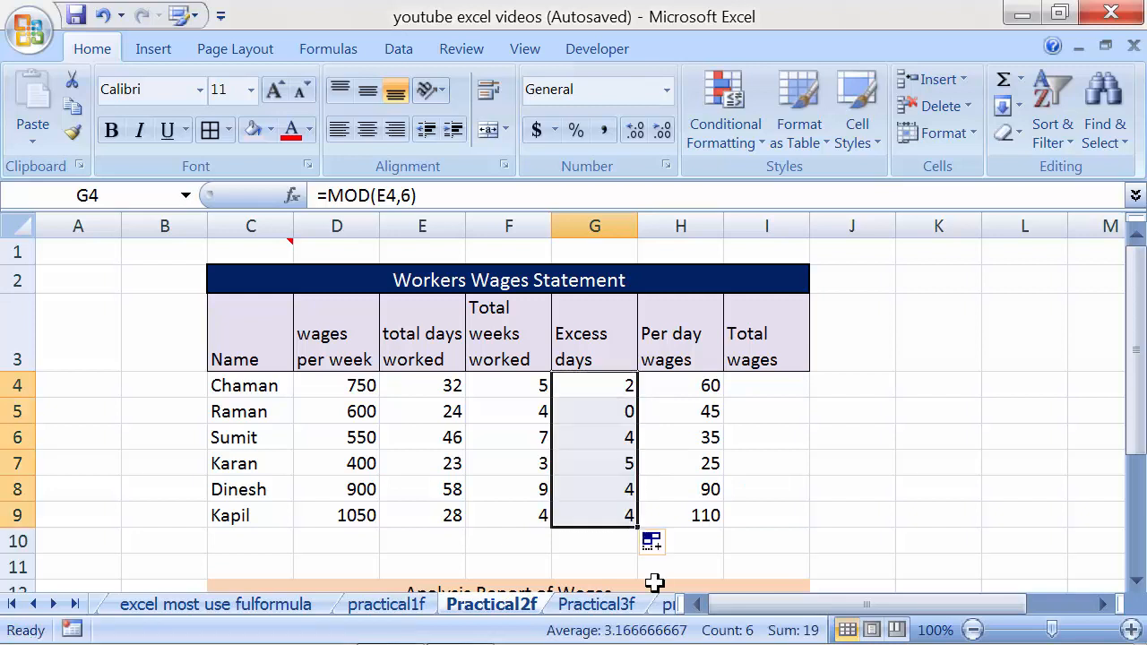
- Compare the total weeks worked in column F with the excess days in column G for the workers in rows 5 to 8
{"action": "left_click", "coordinate": [493, 408]}
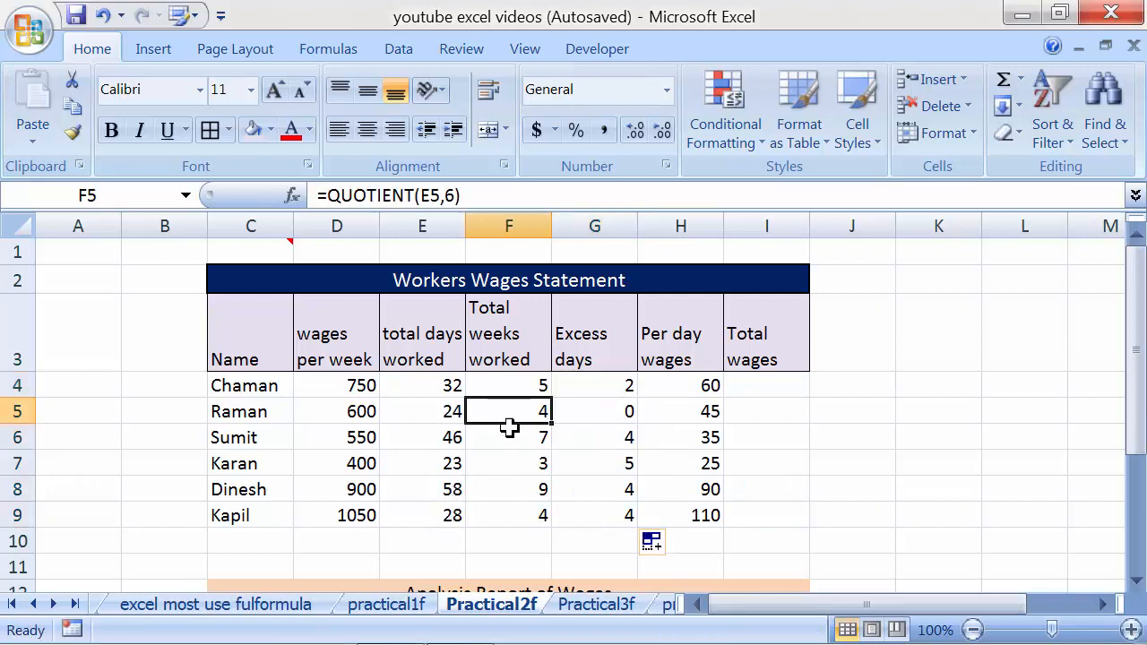
{"action": "left_click", "coordinate": [446, 411]}
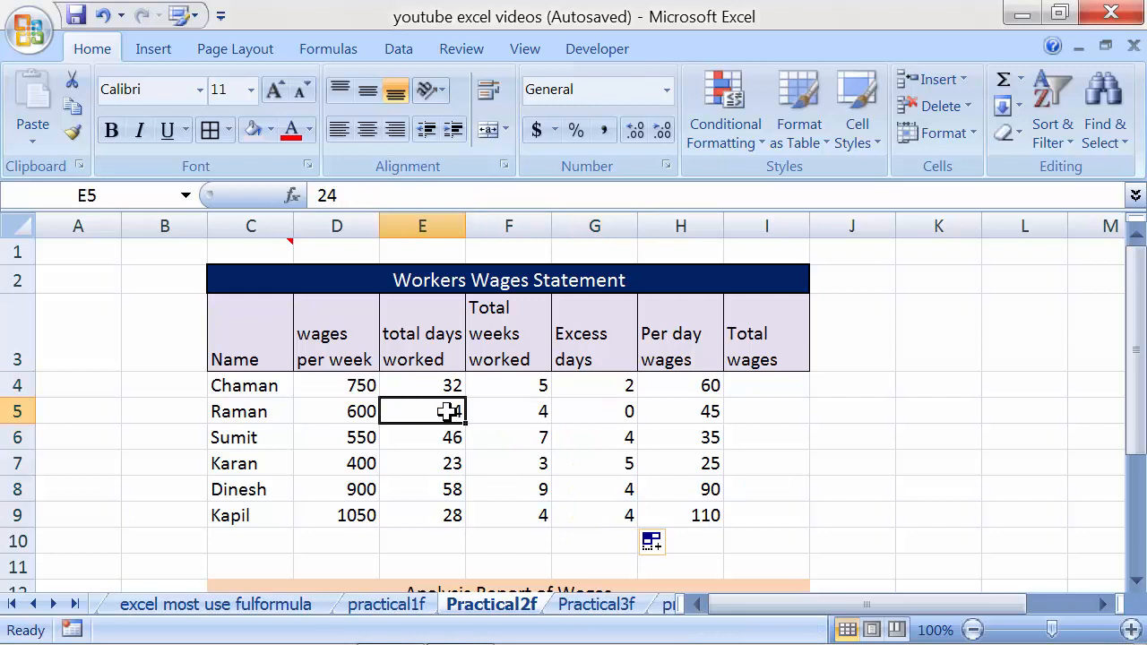
{"action": "left_click", "coordinate": [497, 415]}
{"action": "left_click", "coordinate": [607, 412]}
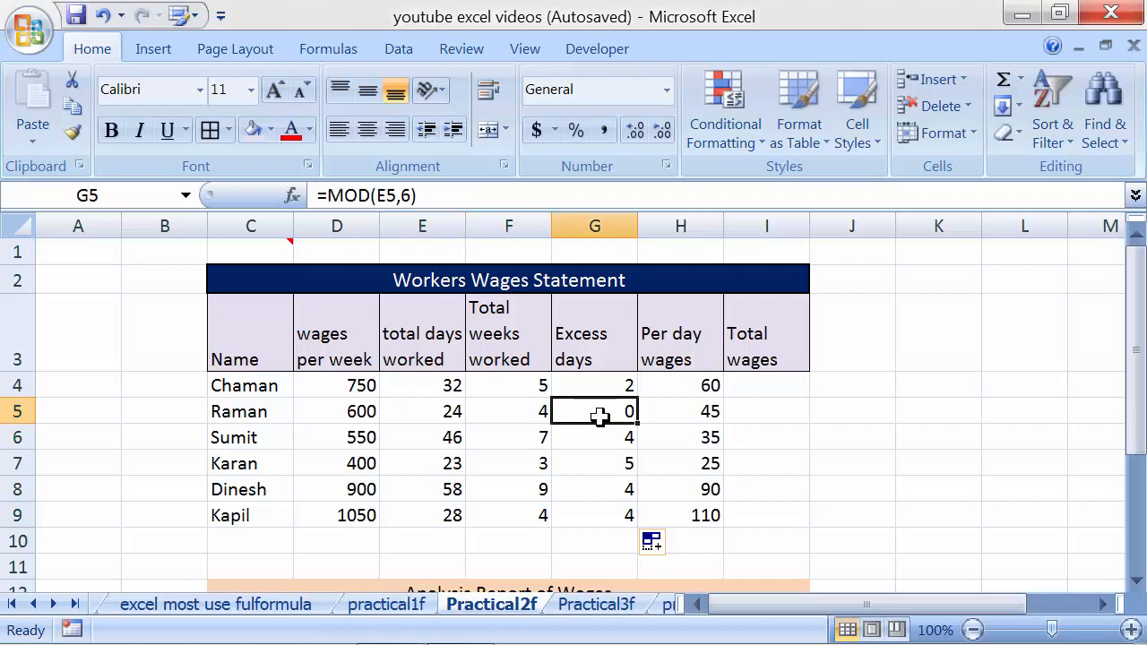
{"action": "left_click", "coordinate": [535, 439]}
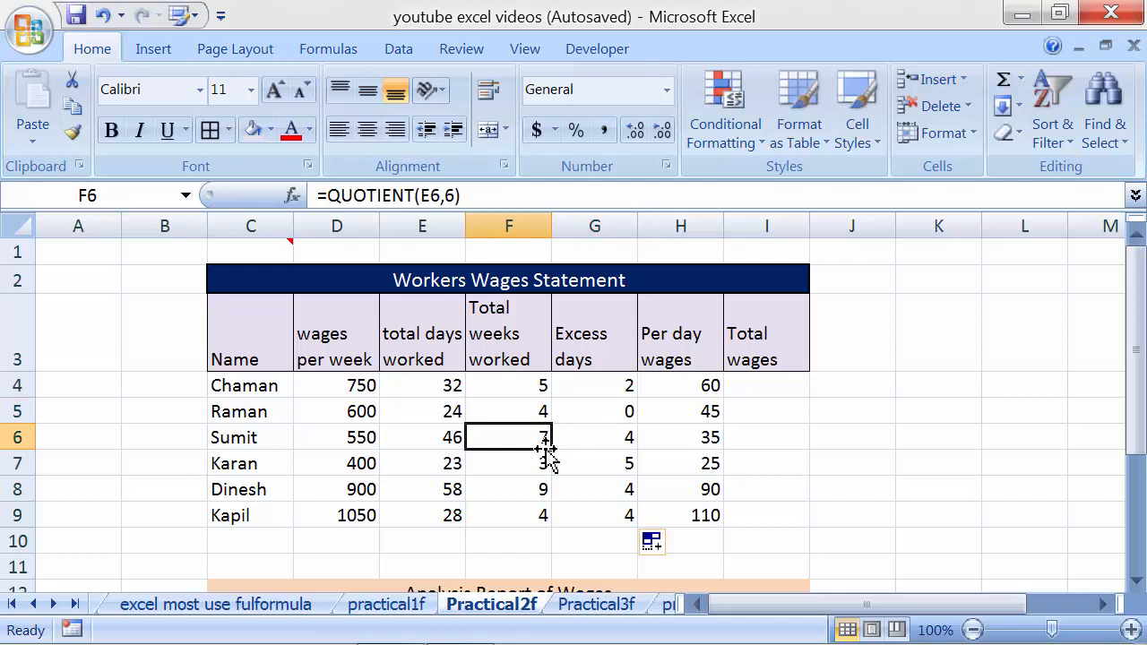
{"action": "left_click", "coordinate": [597, 434]}
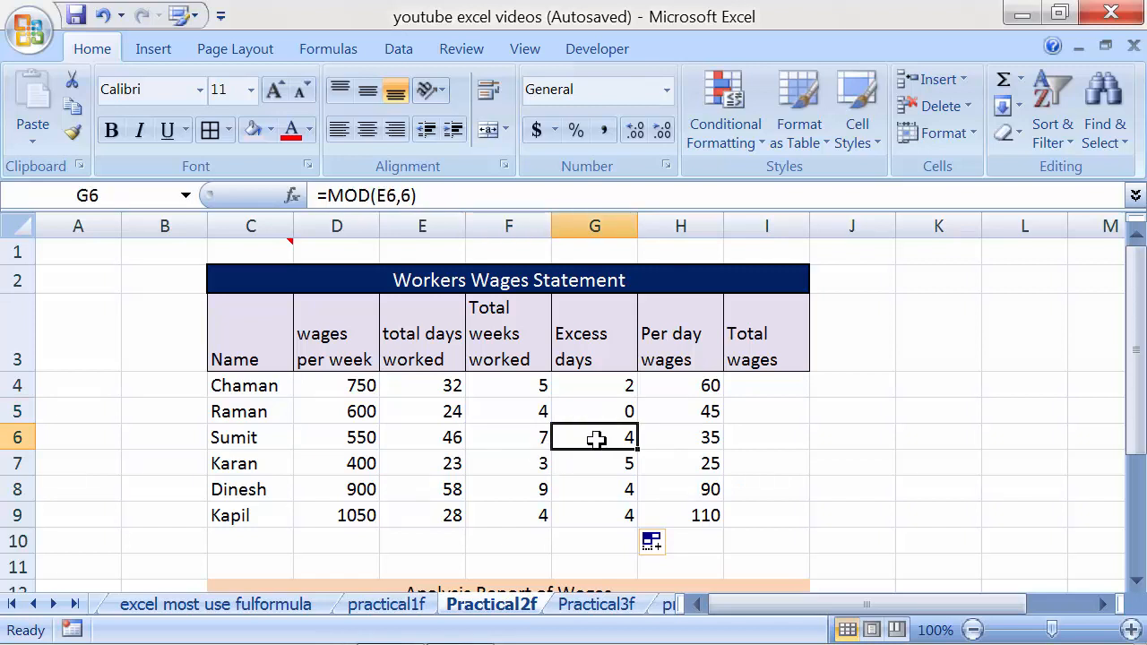
{"action": "left_click", "coordinate": [526, 470]}
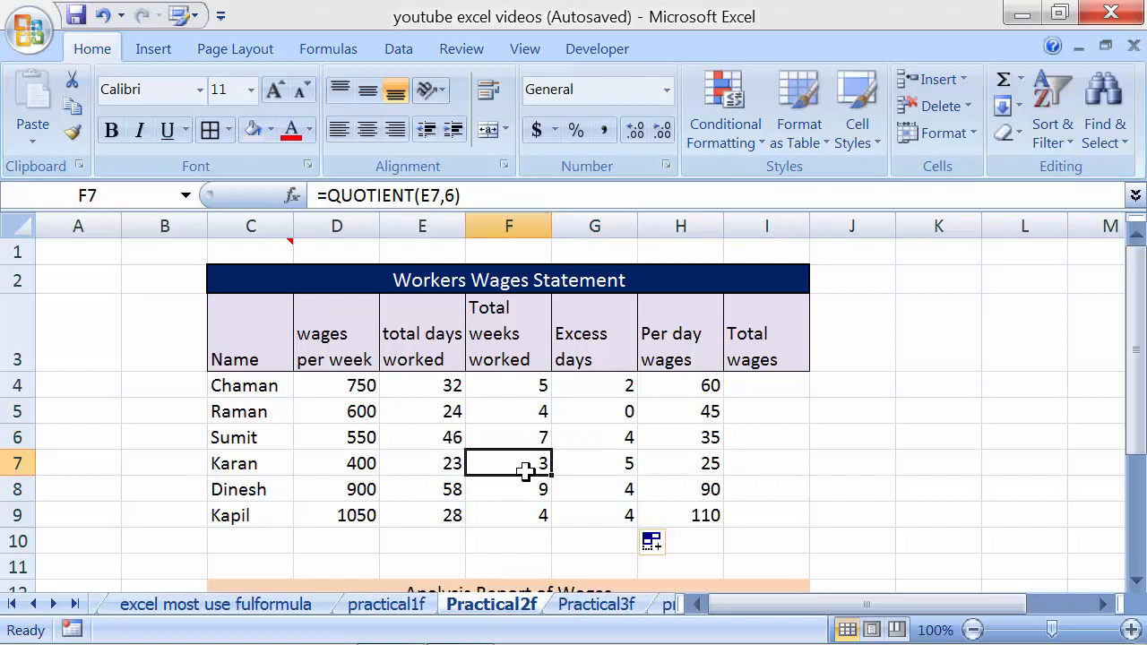
{"action": "left_click", "coordinate": [580, 464]}
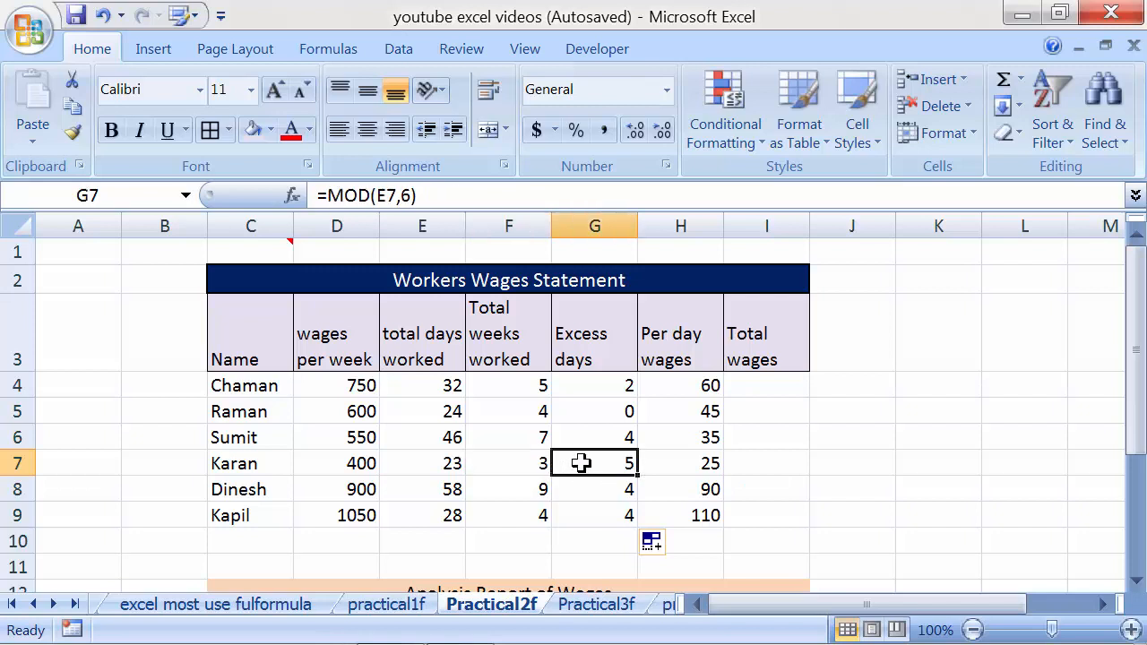
{"action": "left_click", "coordinate": [508, 495]}
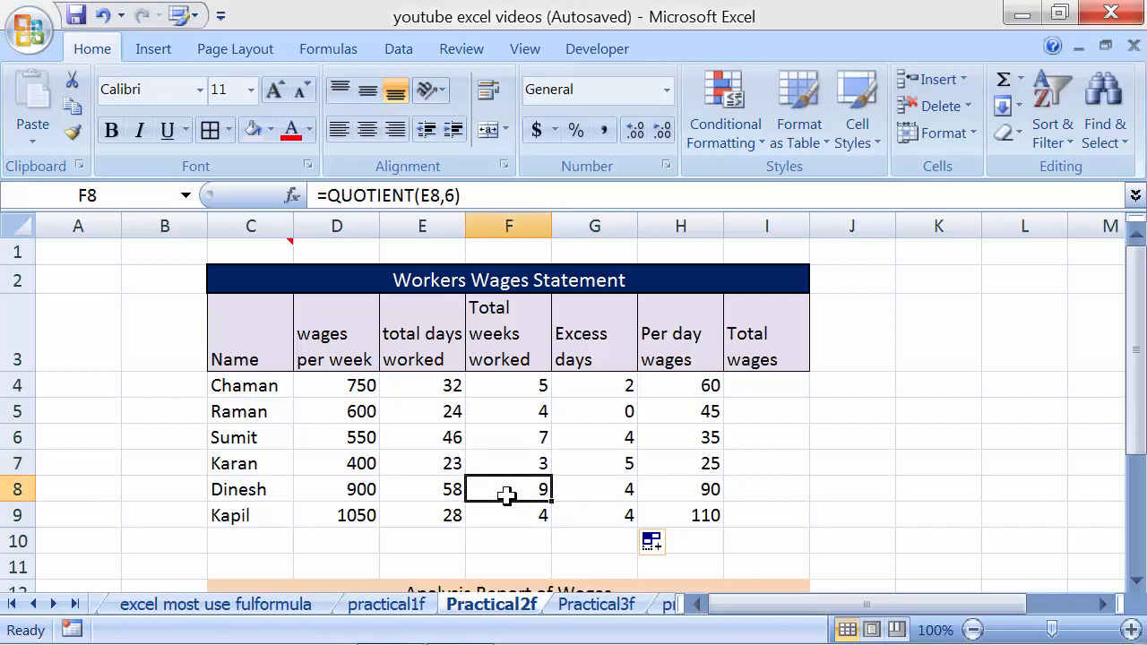
{"action": "left_click", "coordinate": [602, 490]}
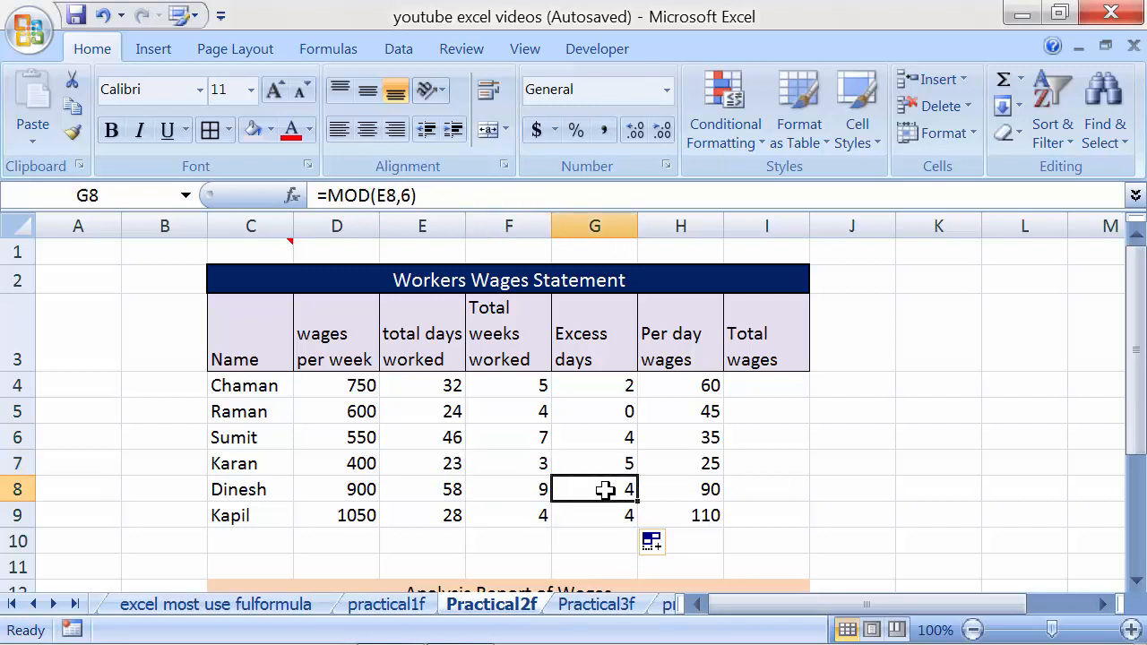
- Start the first worker's total wages formula in I4 with =product(D4,F4), multiplying wages per week by total weeks worked
{"action": "left_click", "coordinate": [773, 382]}
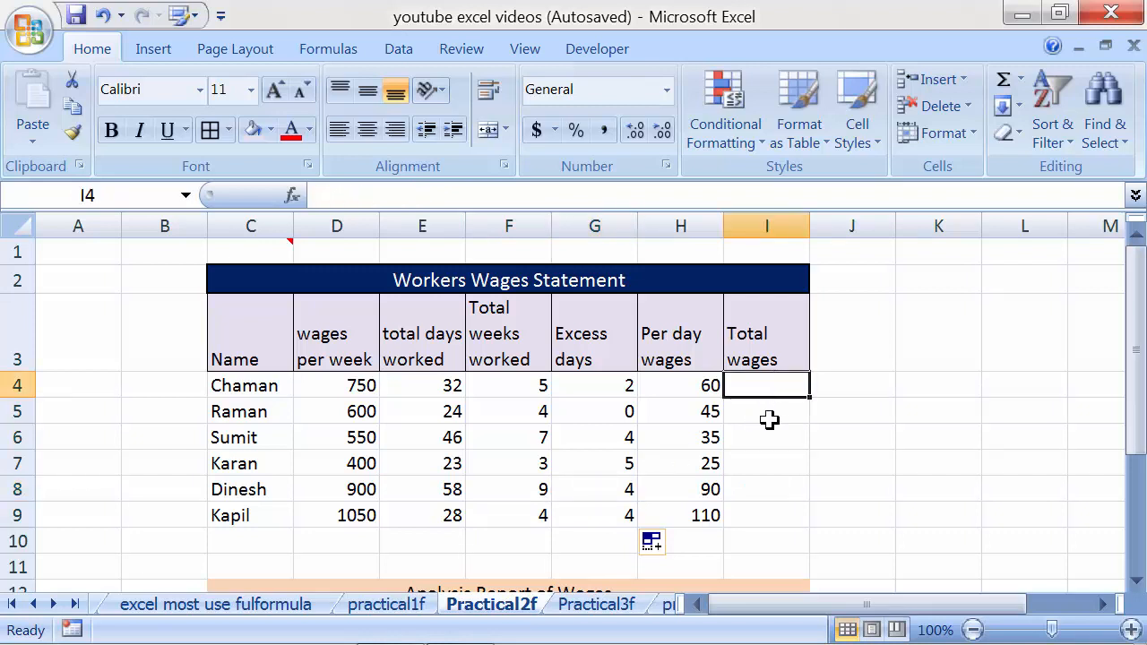
{"action": "left_click", "coordinate": [411, 384]}
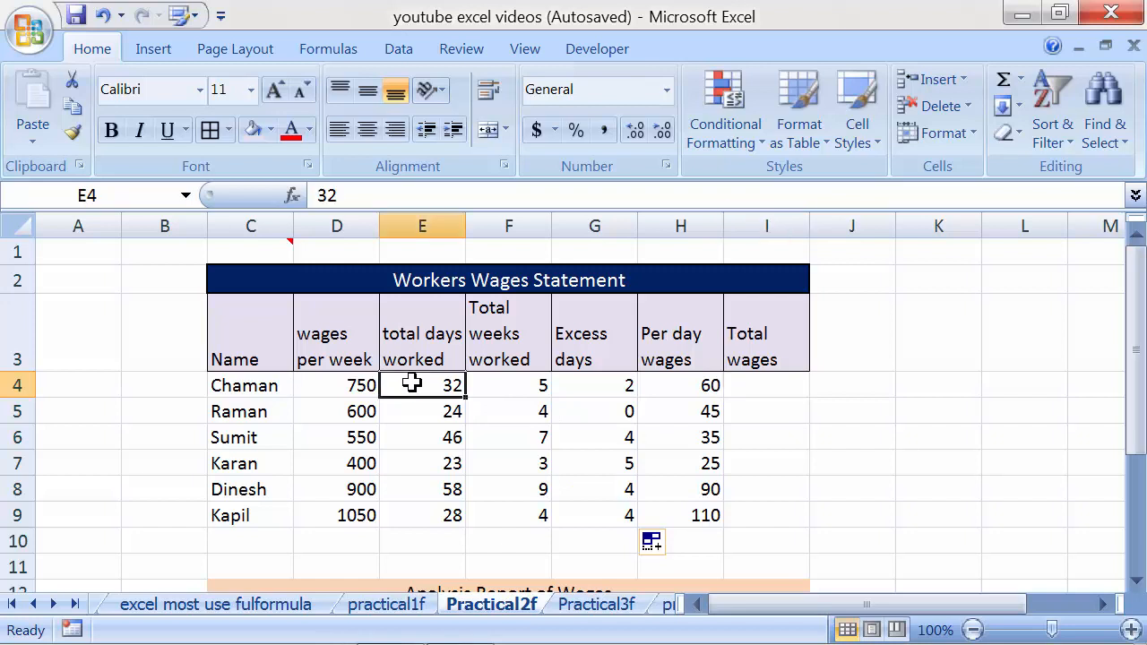
{"action": "left_click", "coordinate": [687, 387]}
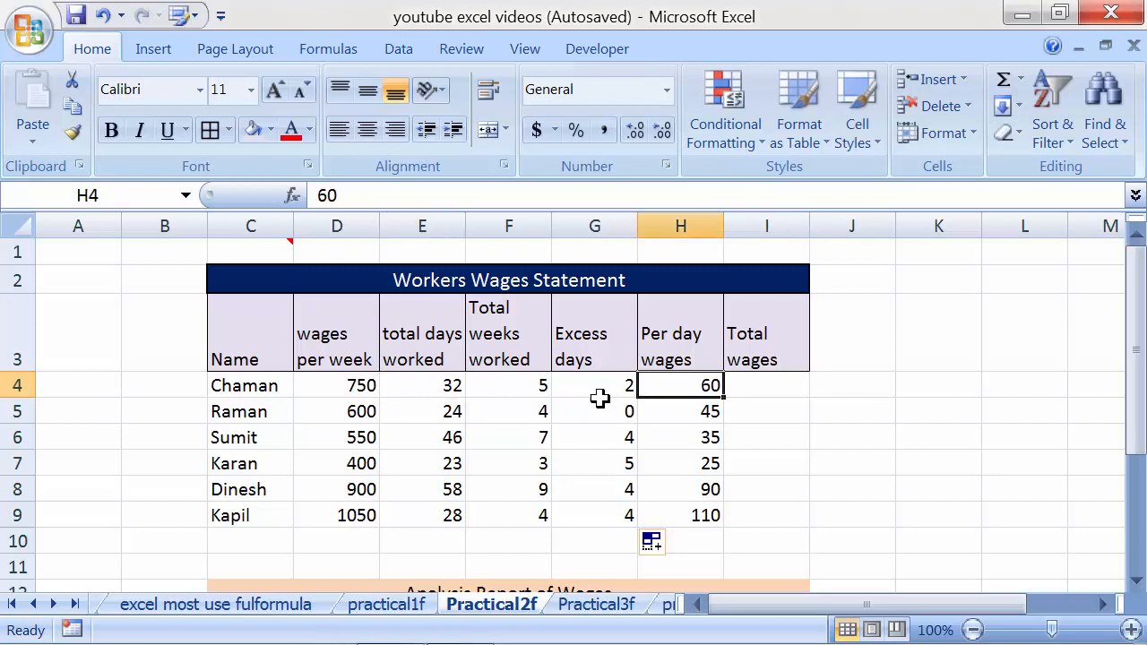
{"action": "left_click", "coordinate": [359, 387]}
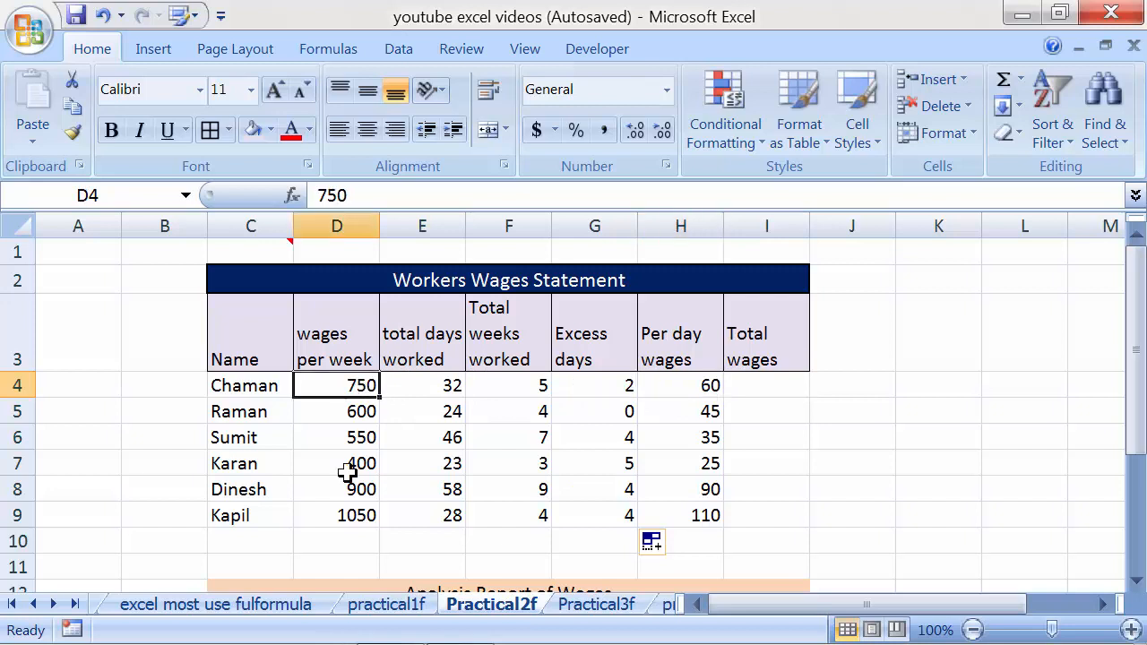
{"action": "left_click", "coordinate": [742, 384]}
{"action": "type", "text": "="}
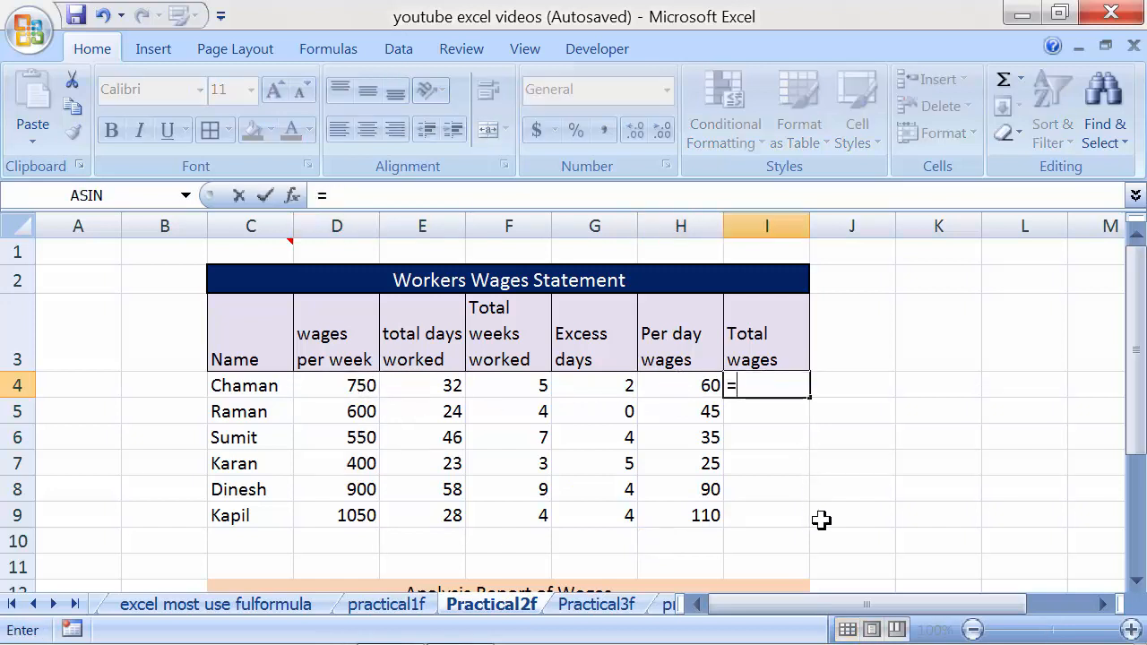
{"action": "type", "text": "product("}
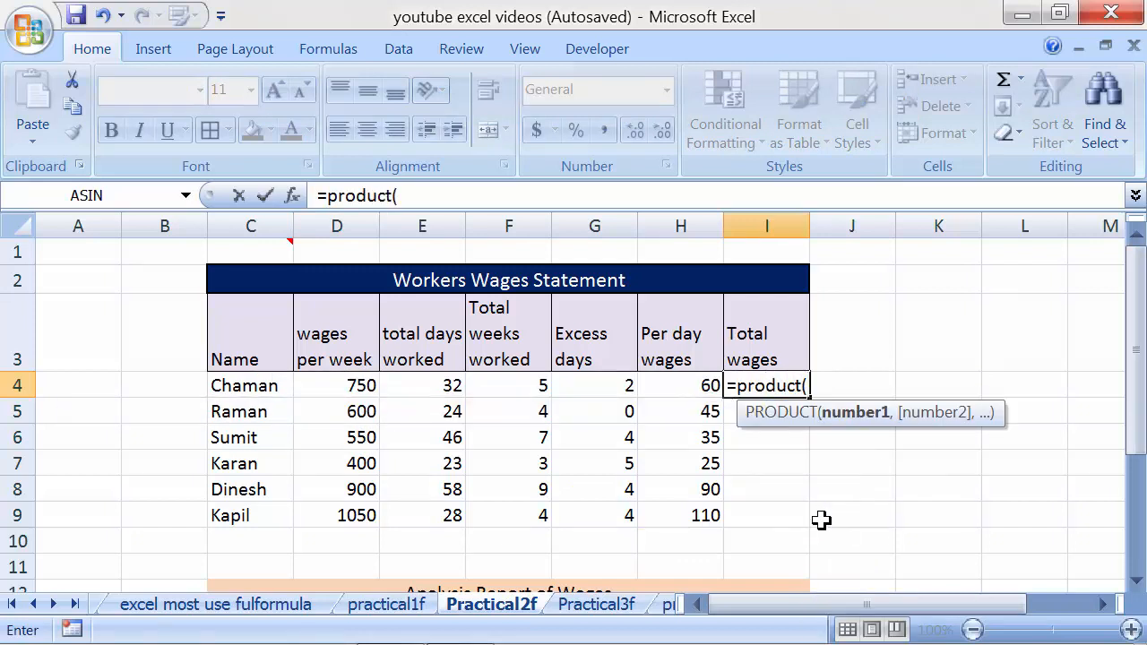
{"action": "left_click", "coordinate": [336, 388]}
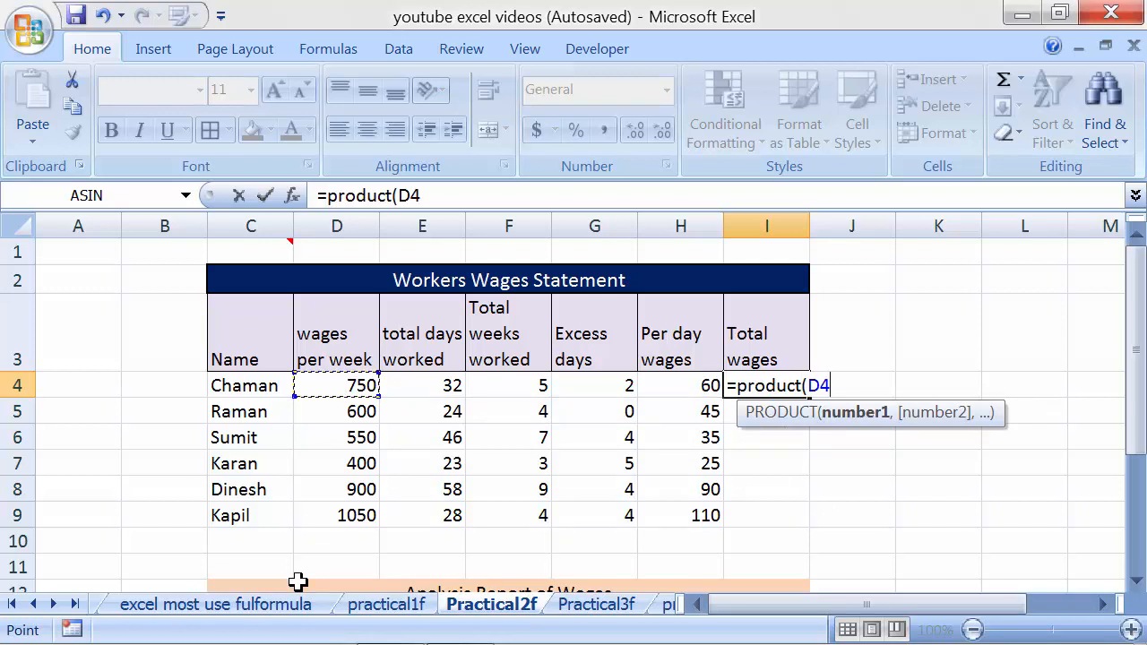
{"action": "type", "text": ","}
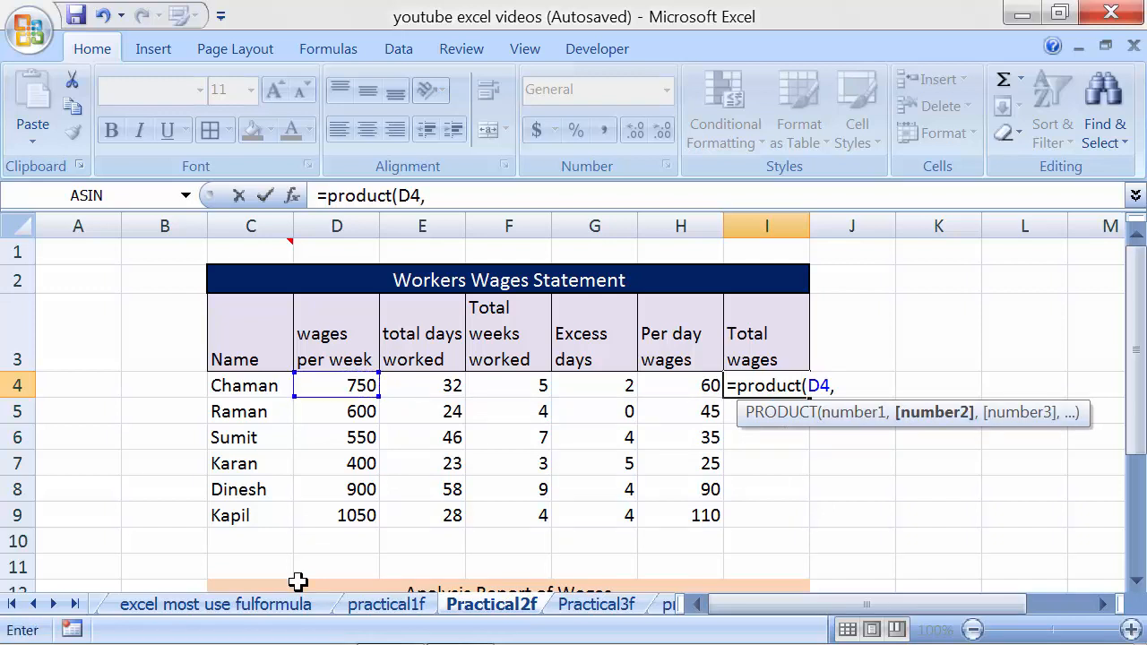
{"action": "left_click", "coordinate": [492, 387]}
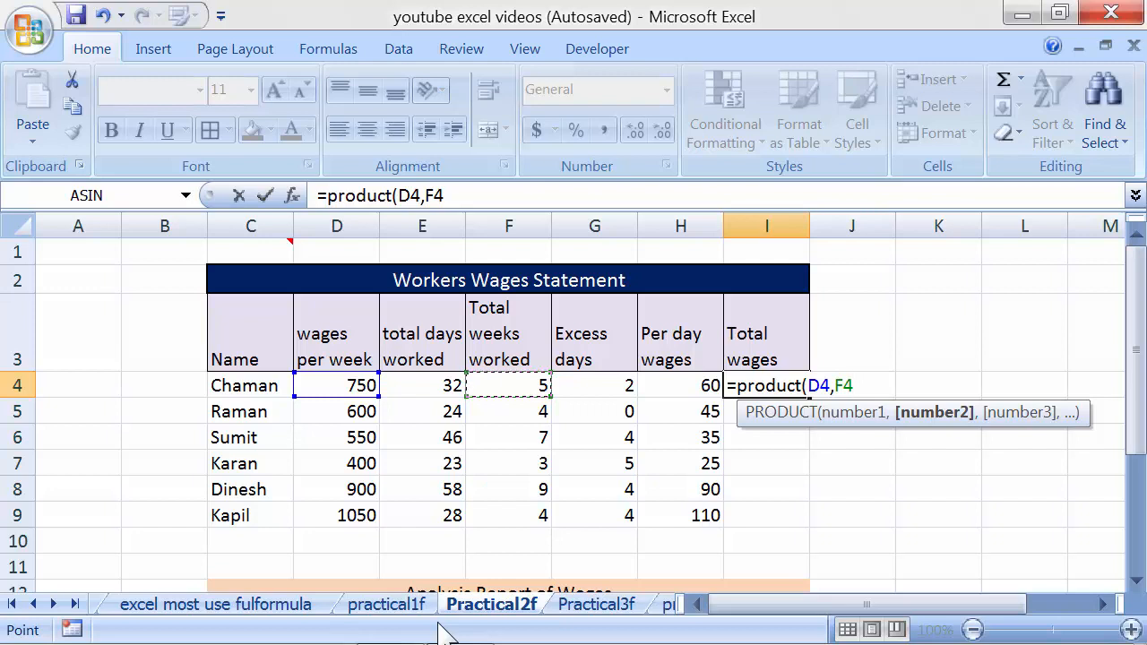
{"action": "type", "text": ")"}
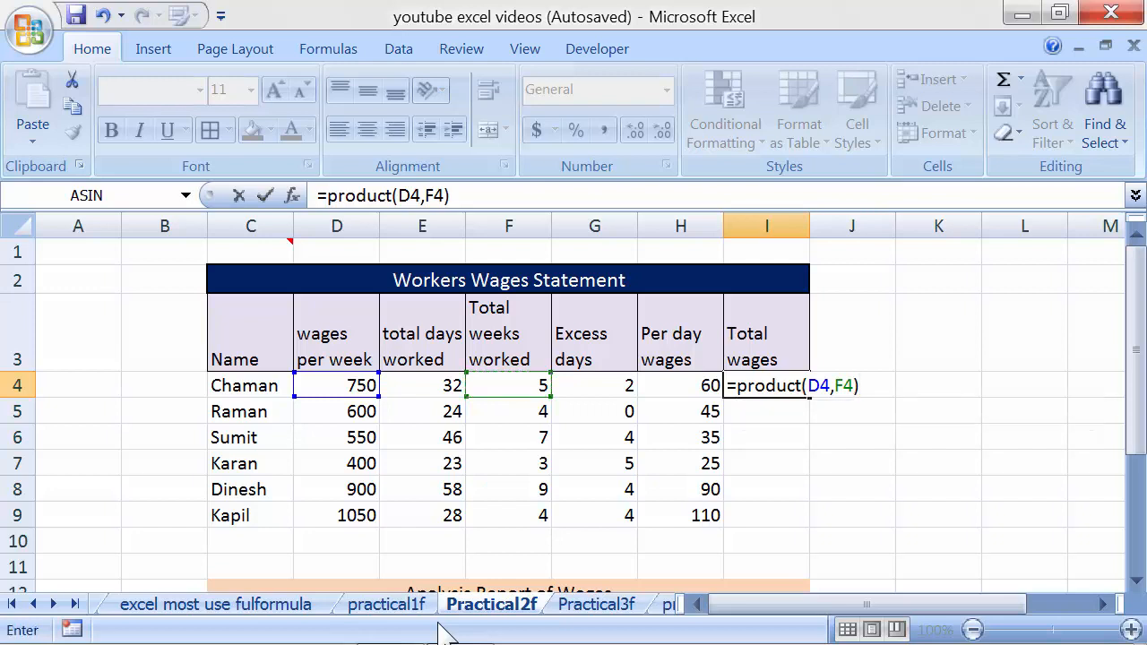
{"action": "type", "text": "*pr"}
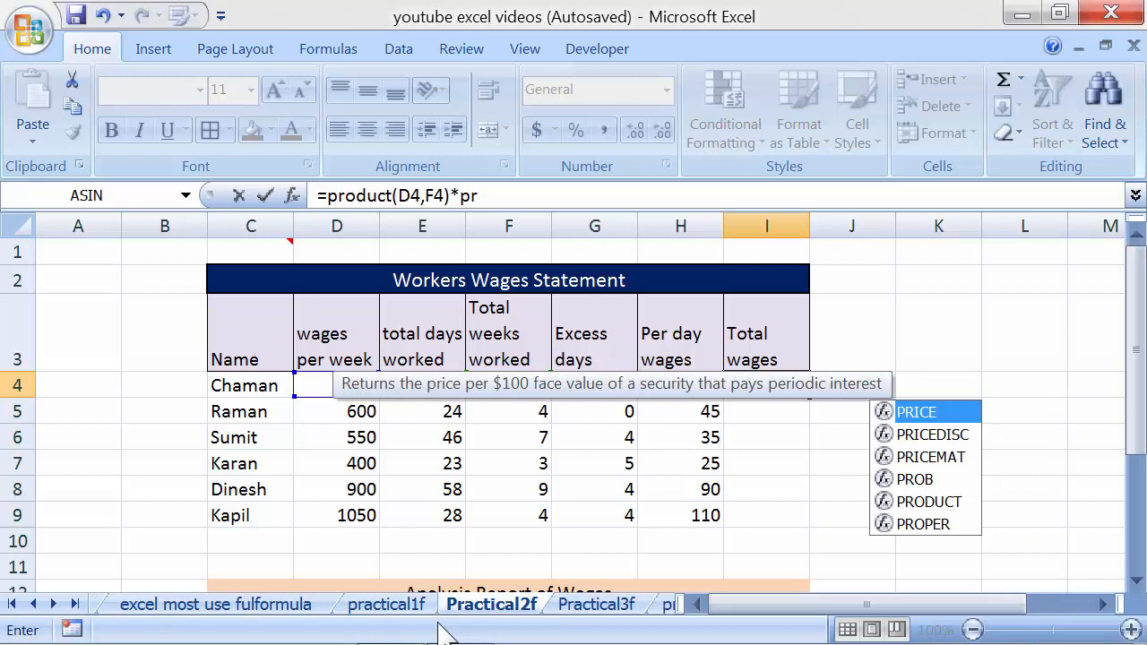
{"action": "type", "text": "dc"}
{"action": "key", "text": "BackSpace"}
{"action": "key", "text": "BackSpace"}
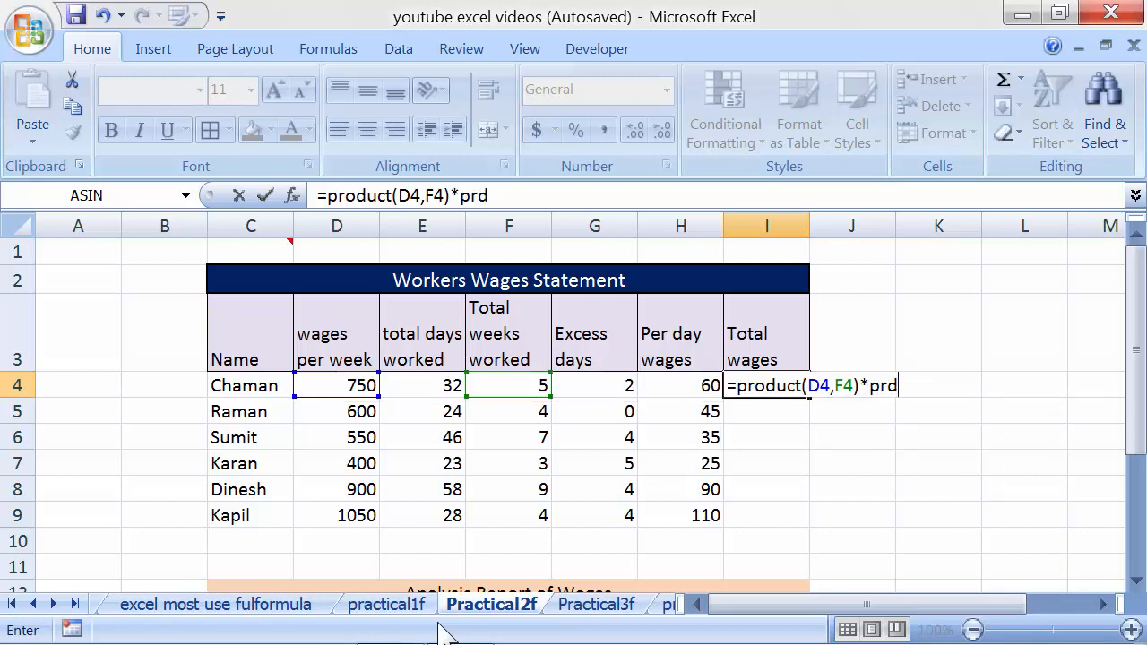
{"action": "type", "text": "ocut"}
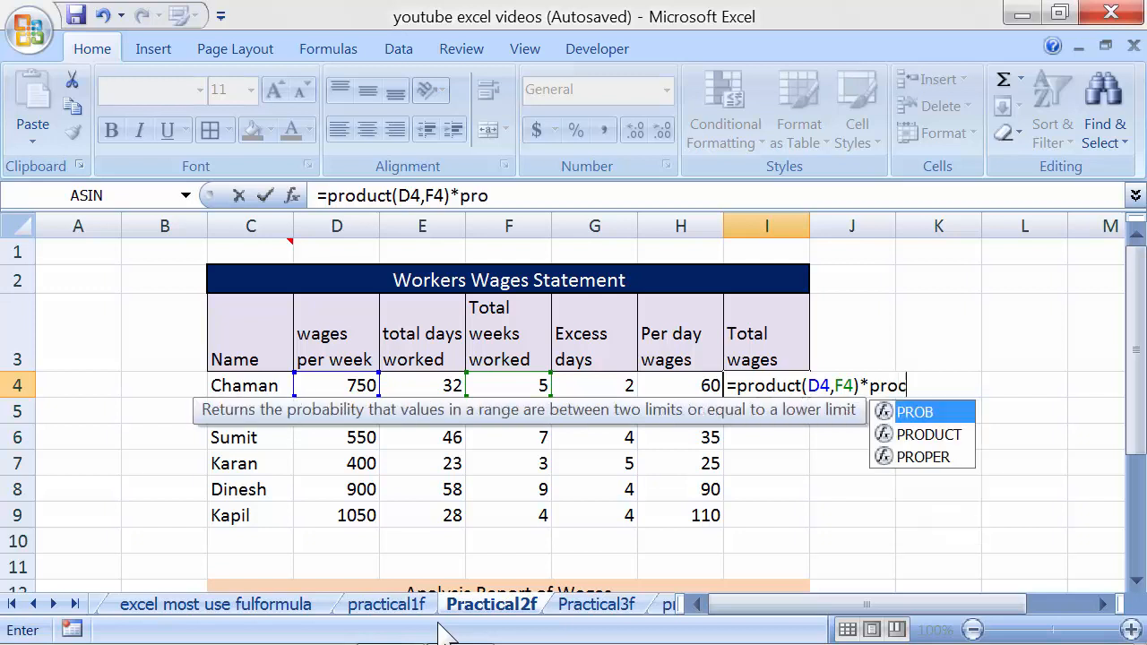
{"action": "key", "text": "BackSpace"}
{"action": "key", "text": "BackSpace"}
{"action": "key", "text": "BackSpace"}
{"action": "key", "text": "BackSpace"}
{"action": "key", "text": "BackSpace"}
{"action": "key", "text": "BackSpace"}
{"action": "key", "text": "BackSpace"}
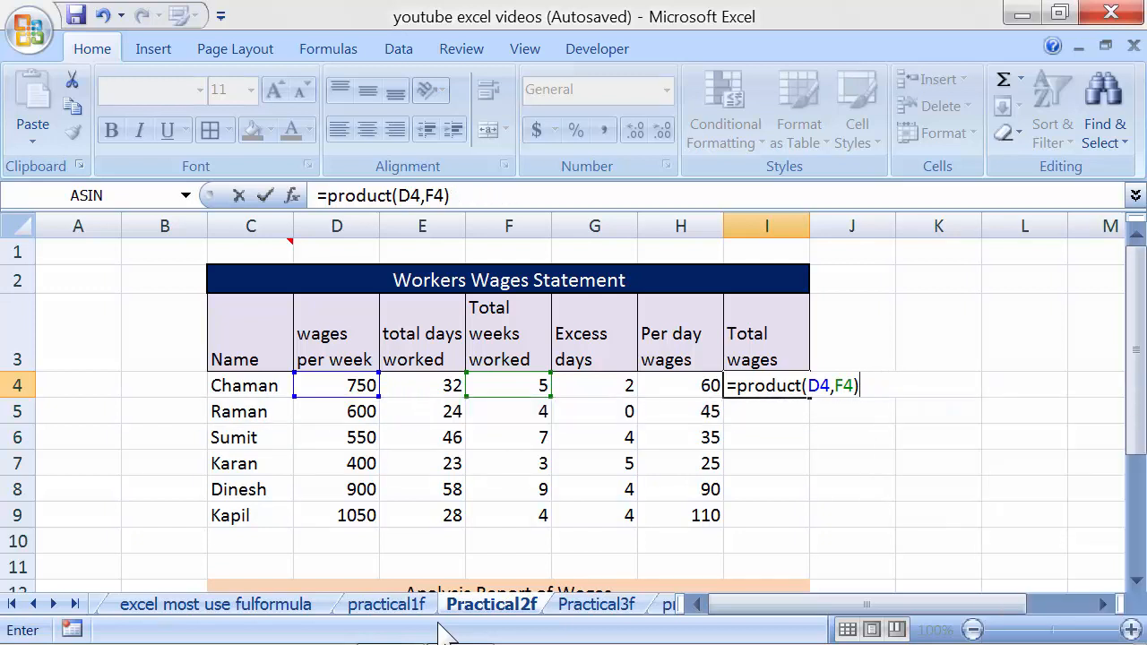
- Extend the formula in I4 with +product(G4,H4) to add the excess days' wages, and enter it
{"action": "type", "text": "+"}
{"action": "type", "text": "prdouc"}
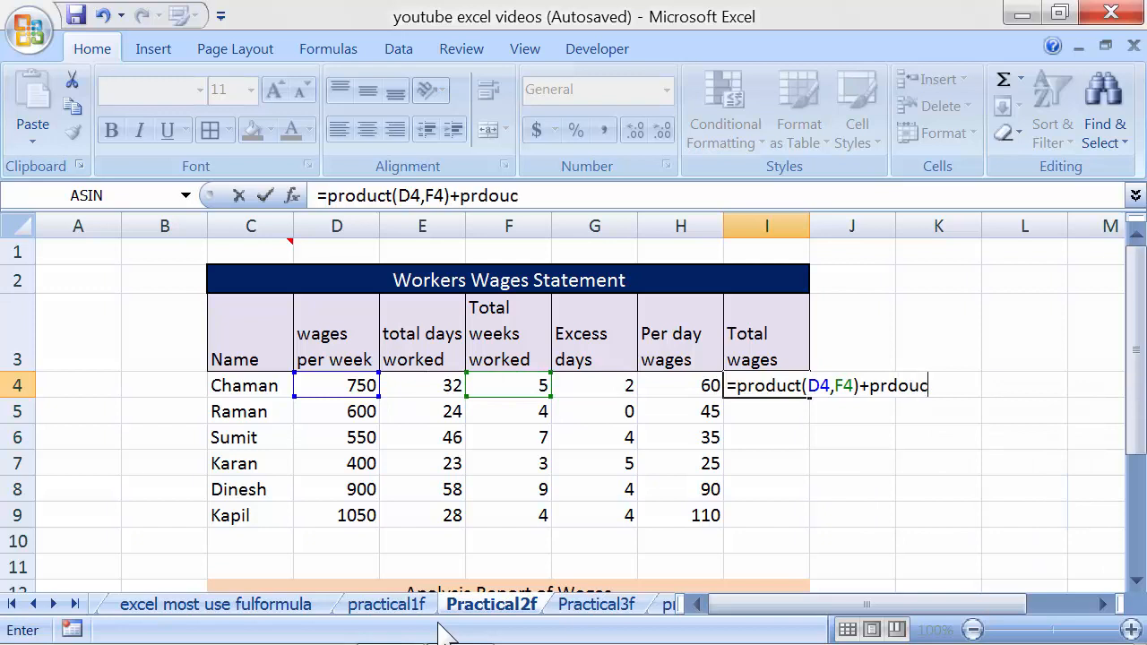
{"action": "key", "text": "BackSpace"}
{"action": "key", "text": "BackSpace"}
{"action": "key", "text": "BackSpace"}
{"action": "key", "text": "BackSpace"}
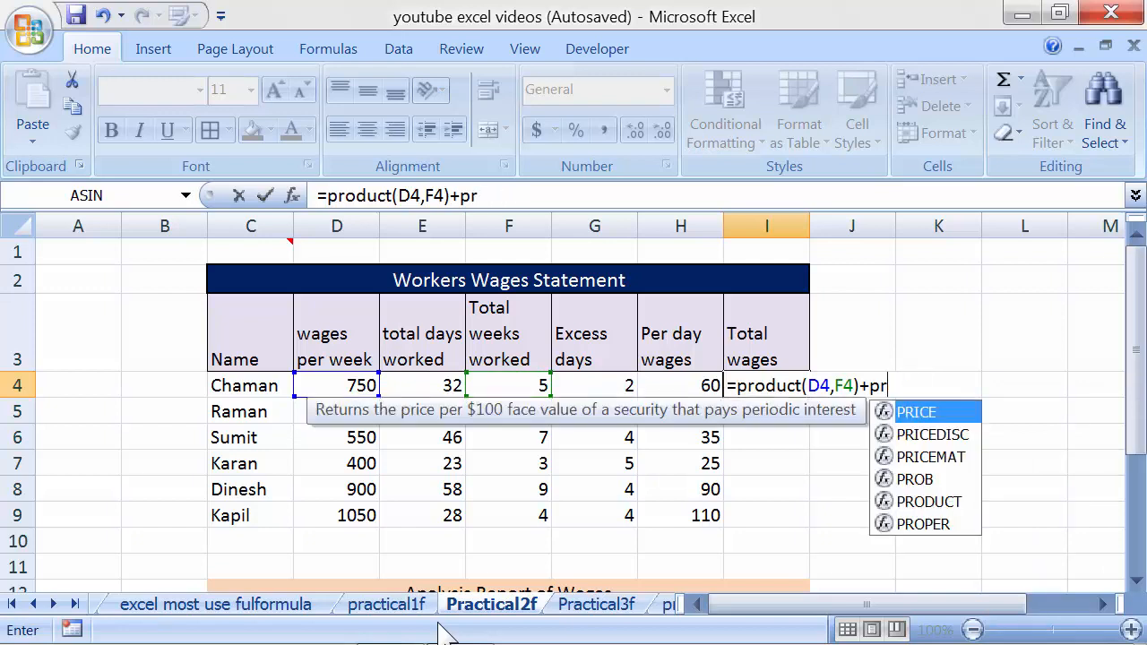
{"action": "type", "text": "oduct("}
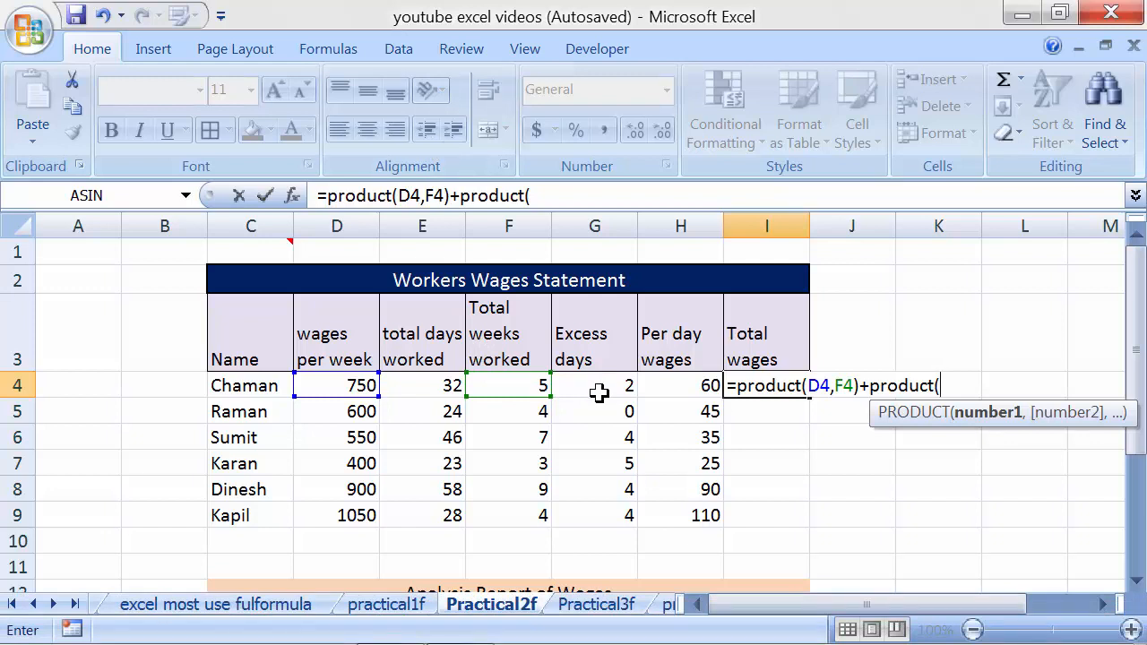
{"action": "left_click", "coordinate": [598, 393]}
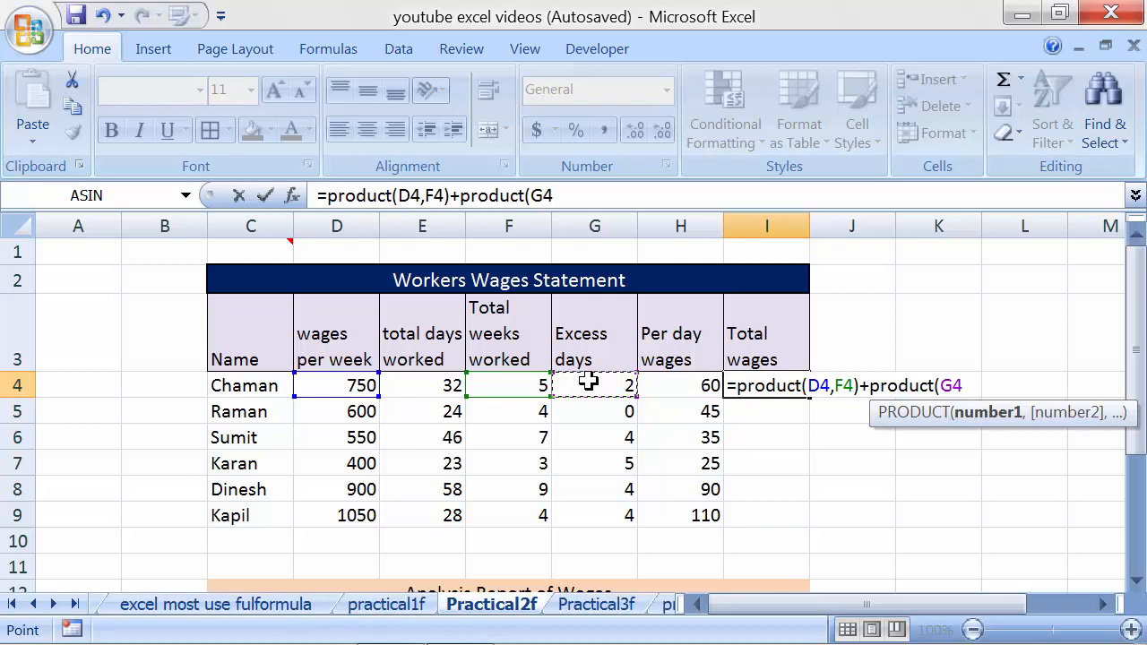
{"action": "type", "text": ","}
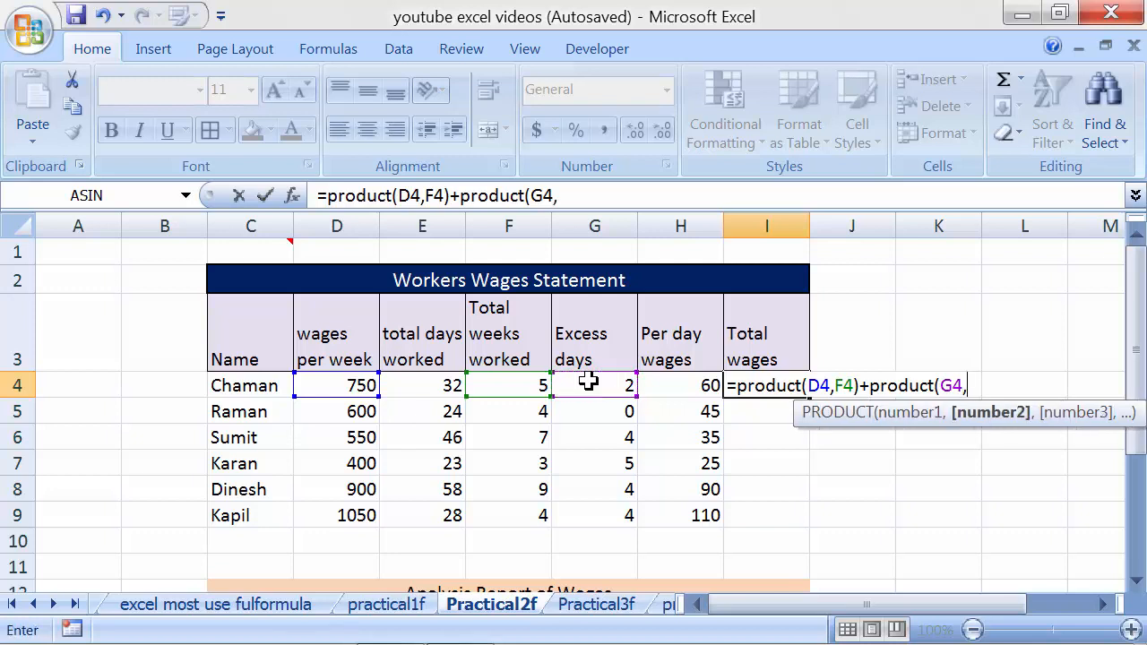
{"action": "left_click", "coordinate": [687, 388]}
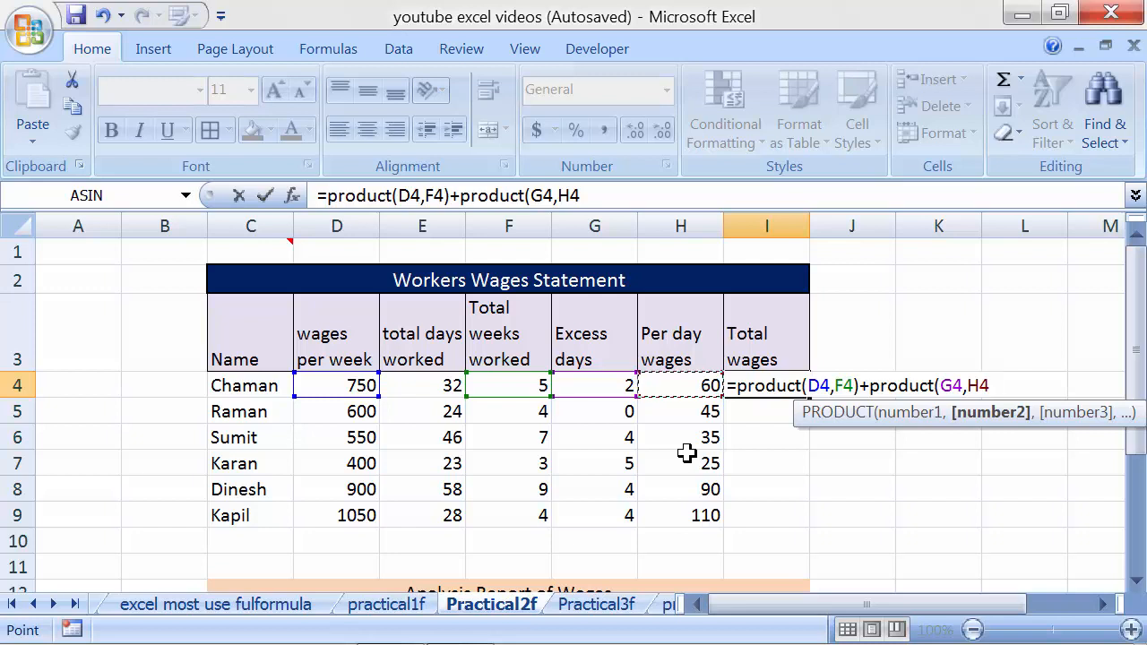
{"action": "type", "text": ")"}
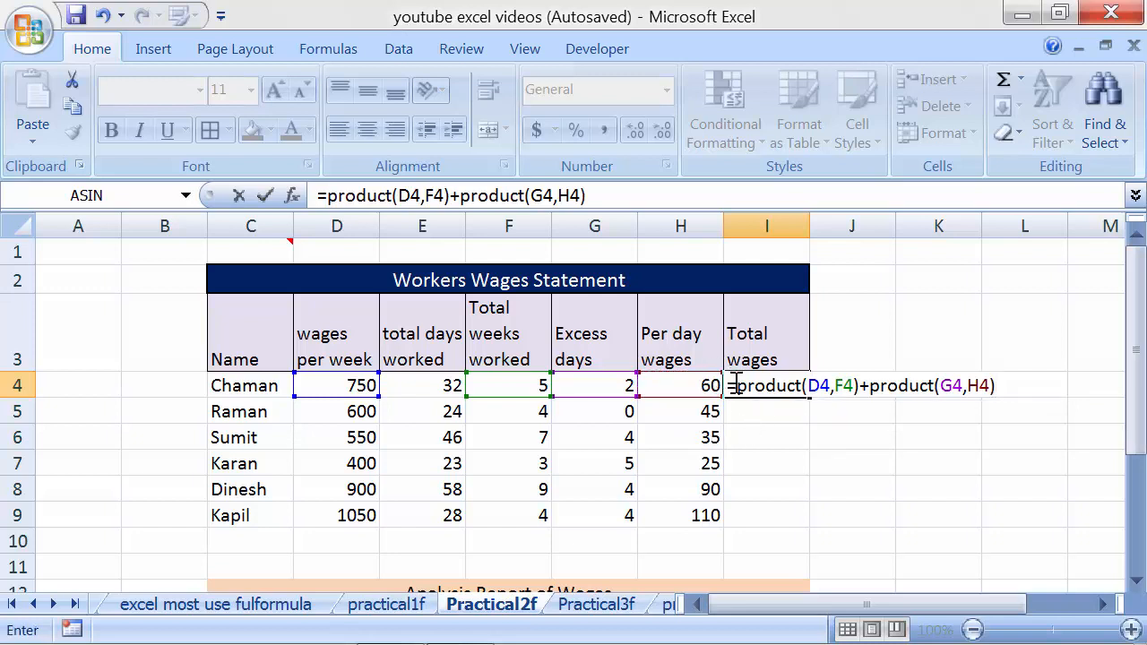
{"action": "left_click_drag", "start_coordinate": [735, 386], "coordinate": [863, 387]}
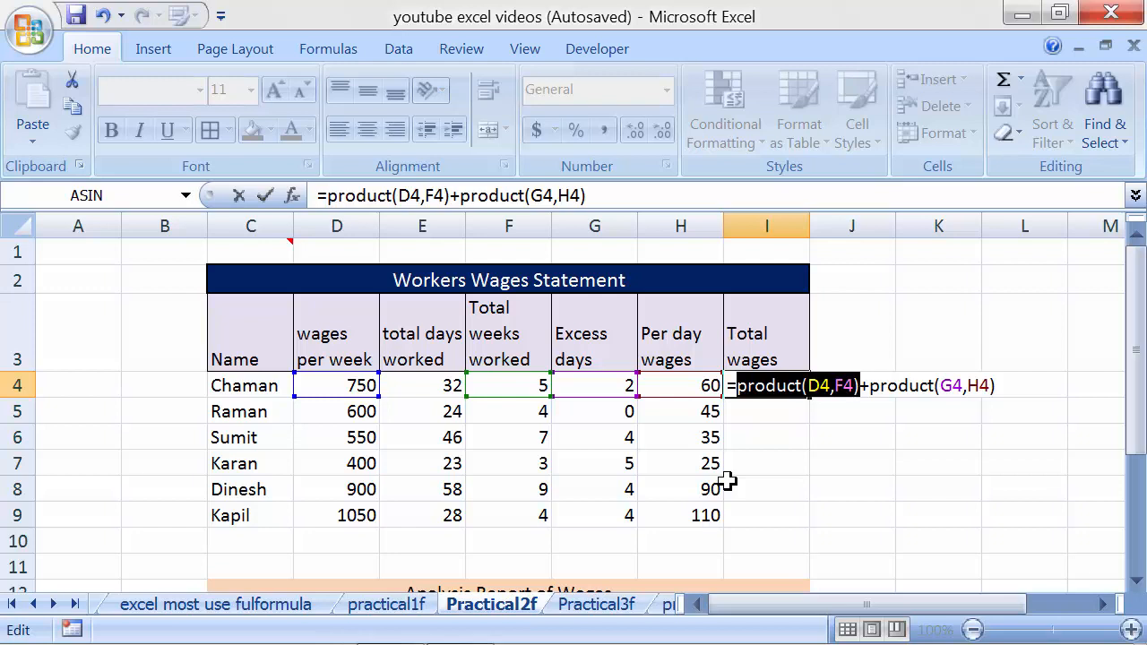
{"action": "key", "text": "Return"}
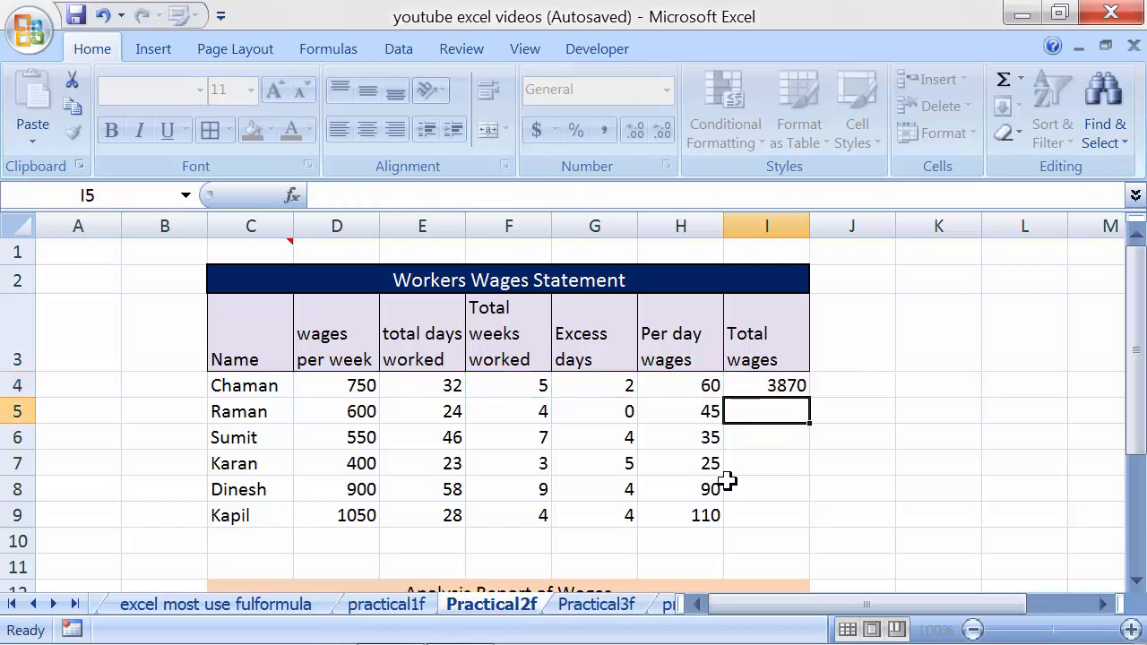
- Fill the total wages formula in I4 down to I9 for all workers
{"action": "left_click", "coordinate": [801, 388]}
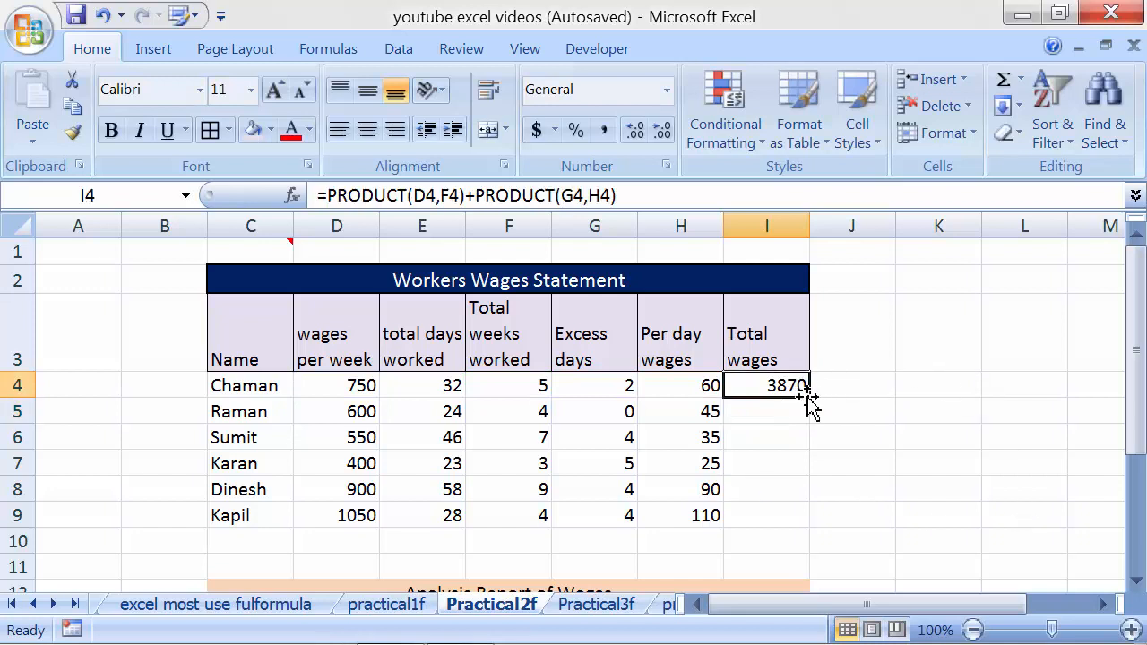
{"action": "left_click_drag", "start_coordinate": [810, 395], "coordinate": [810, 529]}
{"action": "left_click", "coordinate": [873, 445]}
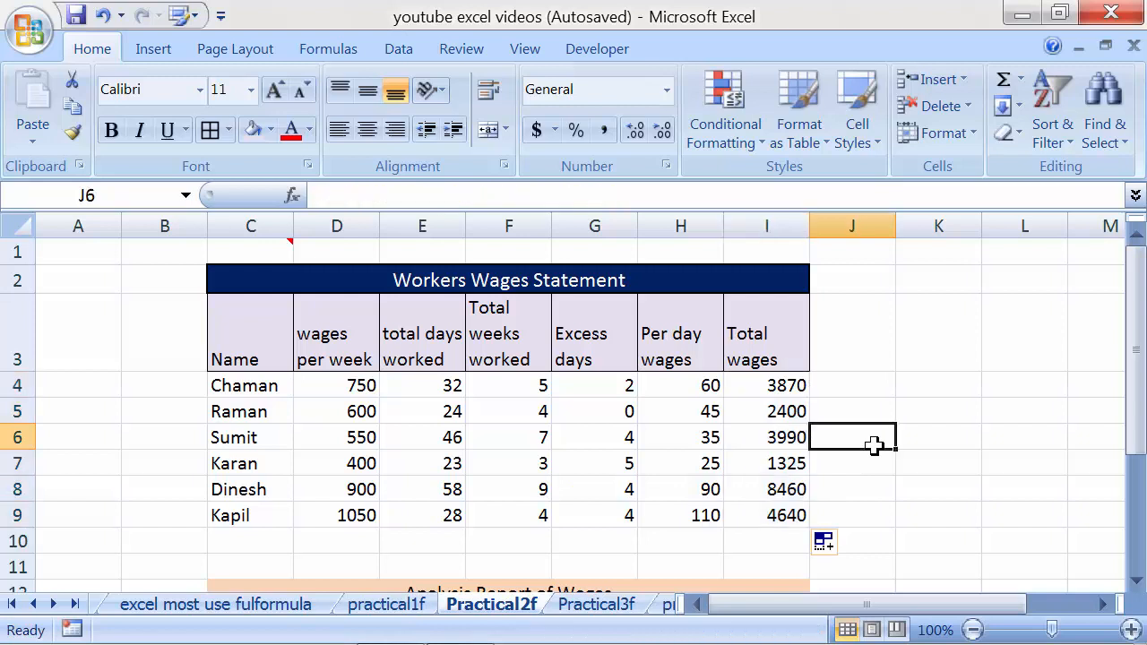
{"action": "left_click", "coordinate": [785, 420]}
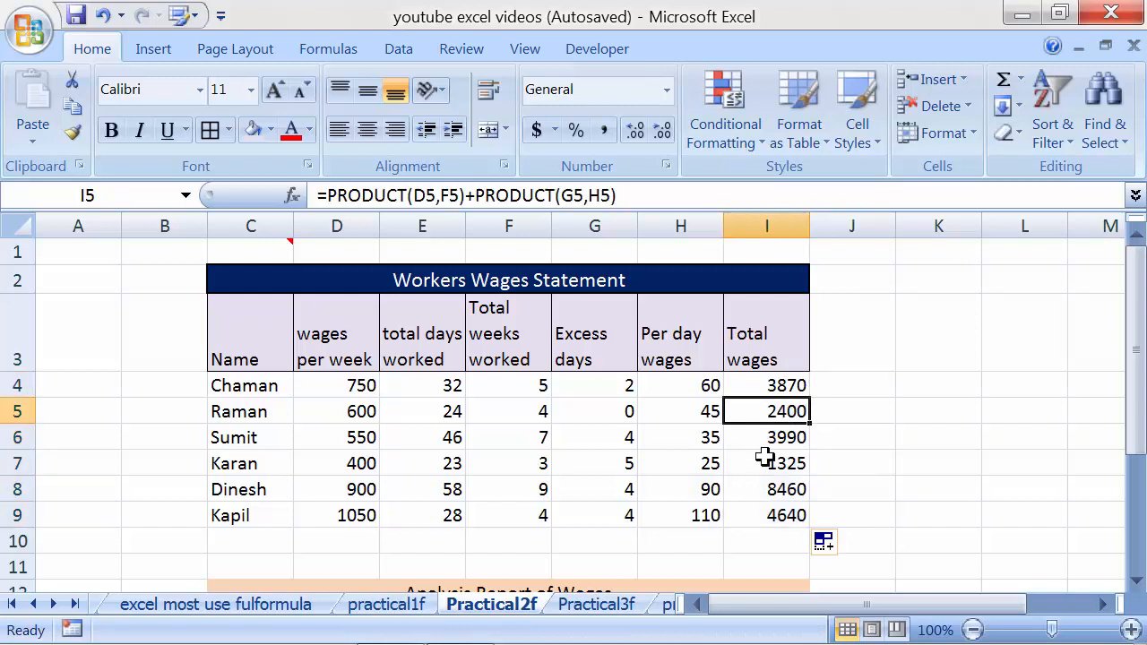
- Review the empty fields of the Analysis Report of Wages in rows 12 to 18 against the workers' data in the wages statement
{"action": "scroll", "coordinate": [765, 457], "scroll_direction": "down", "scroll_amount": 1}
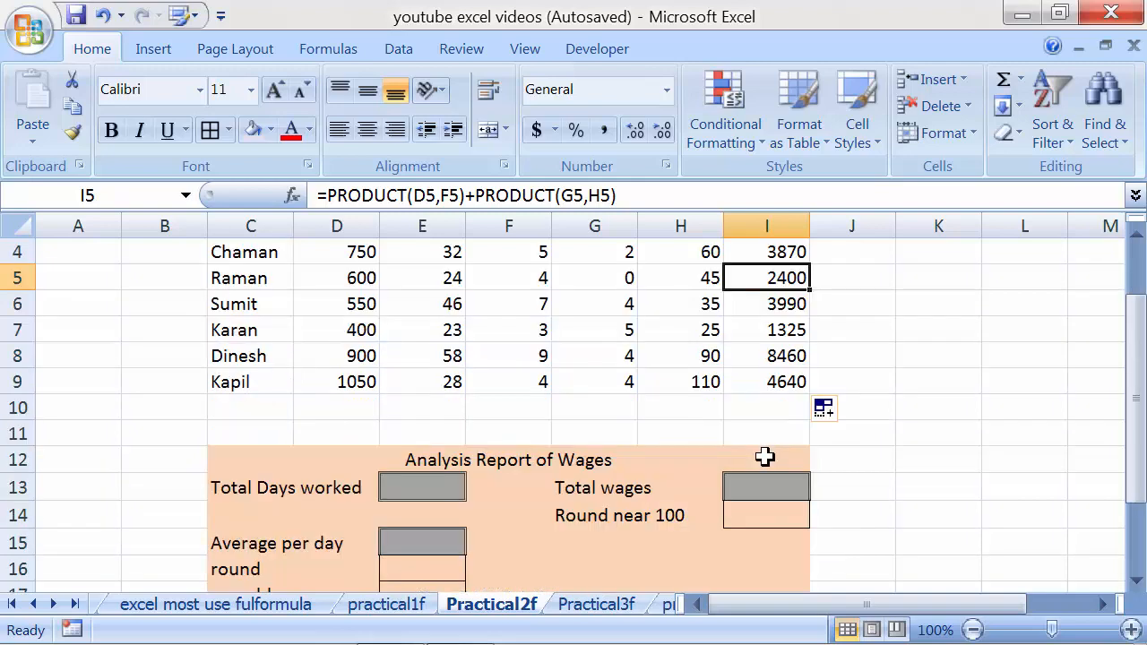
{"action": "scroll", "coordinate": [764, 457], "scroll_direction": "down", "scroll_amount": 1}
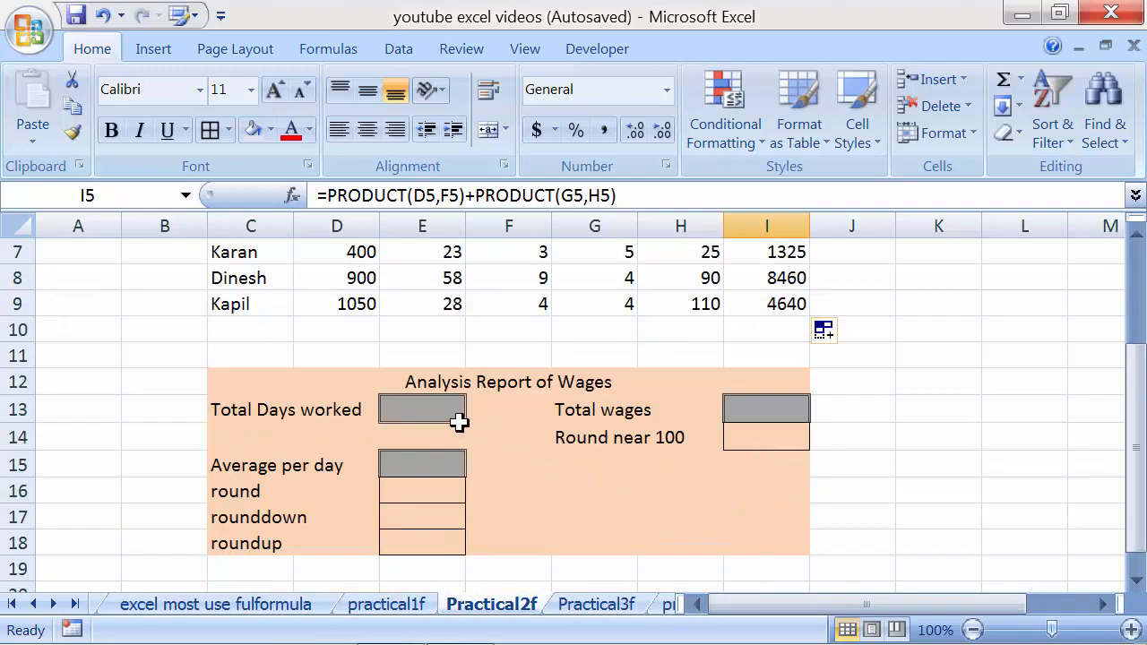
{"action": "left_click", "coordinate": [462, 432]}
{"action": "scroll", "coordinate": [469, 429], "scroll_direction": "up", "scroll_amount": 1}
{"action": "scroll", "coordinate": [470, 428], "scroll_direction": "up", "scroll_amount": 1}
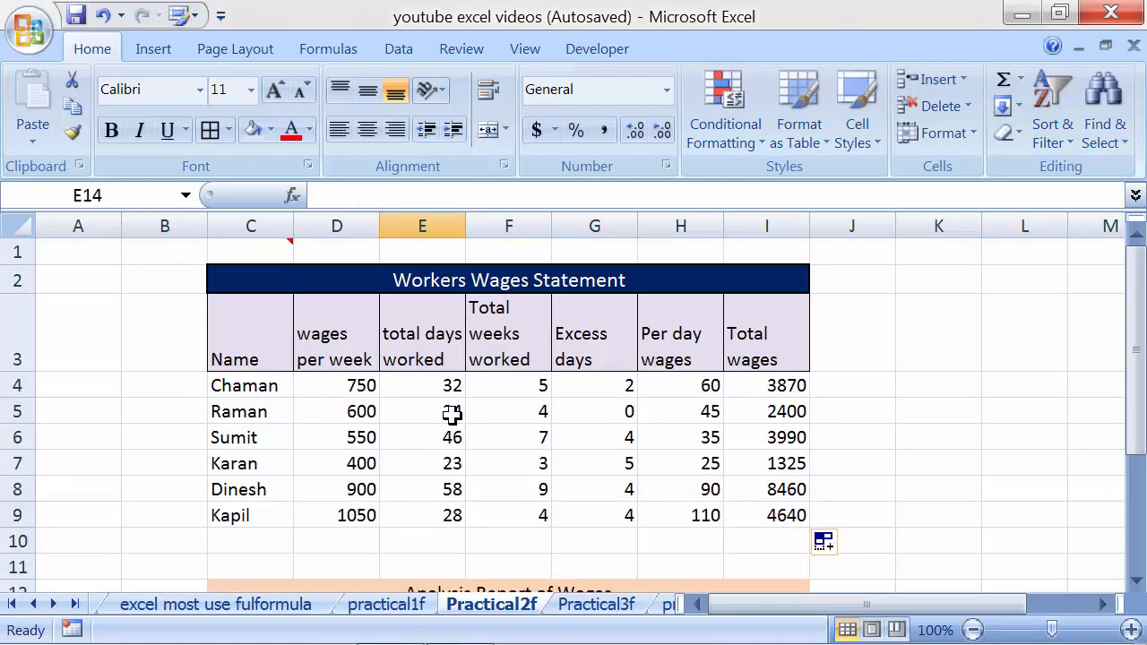
{"action": "left_click_drag", "start_coordinate": [251, 288], "coordinate": [483, 515]}
{"action": "scroll", "coordinate": [483, 515], "scroll_direction": "down", "scroll_amount": 2}
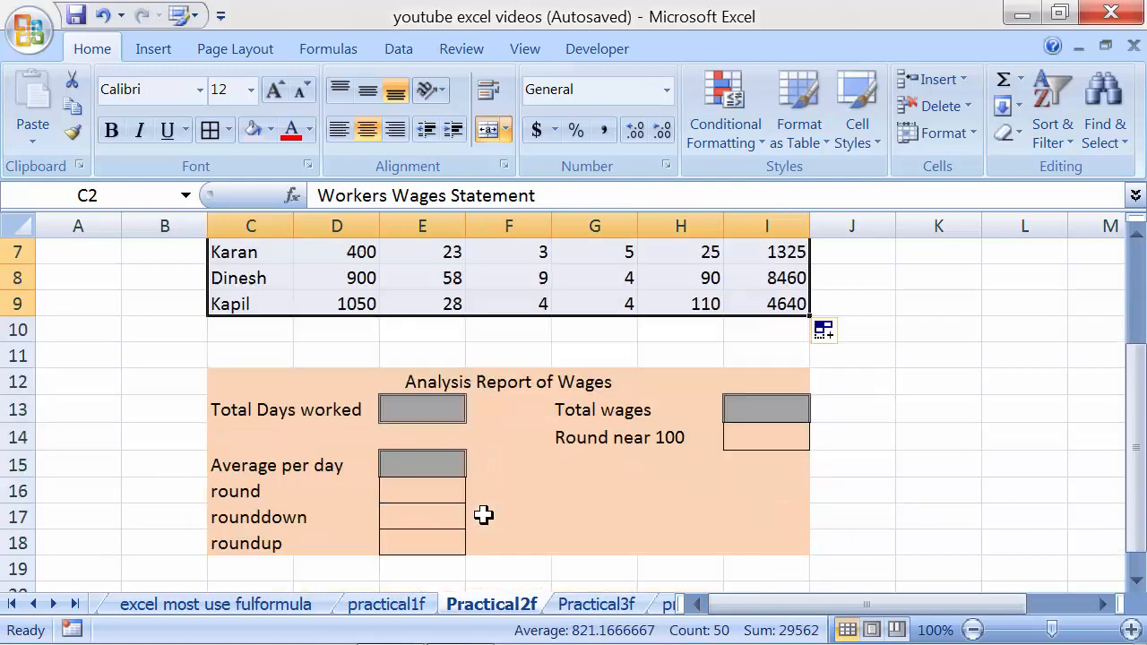
{"action": "left_click", "coordinate": [419, 408]}
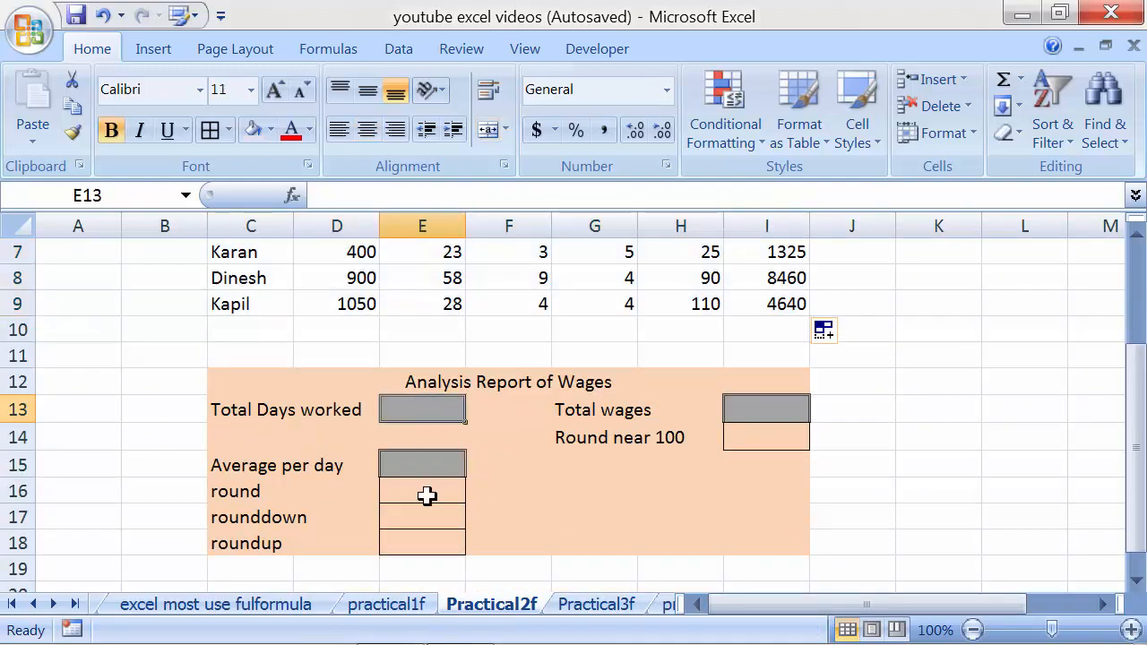
{"action": "scroll", "coordinate": [427, 496], "scroll_direction": "up", "scroll_amount": 2}
{"action": "left_click", "coordinate": [266, 385]}
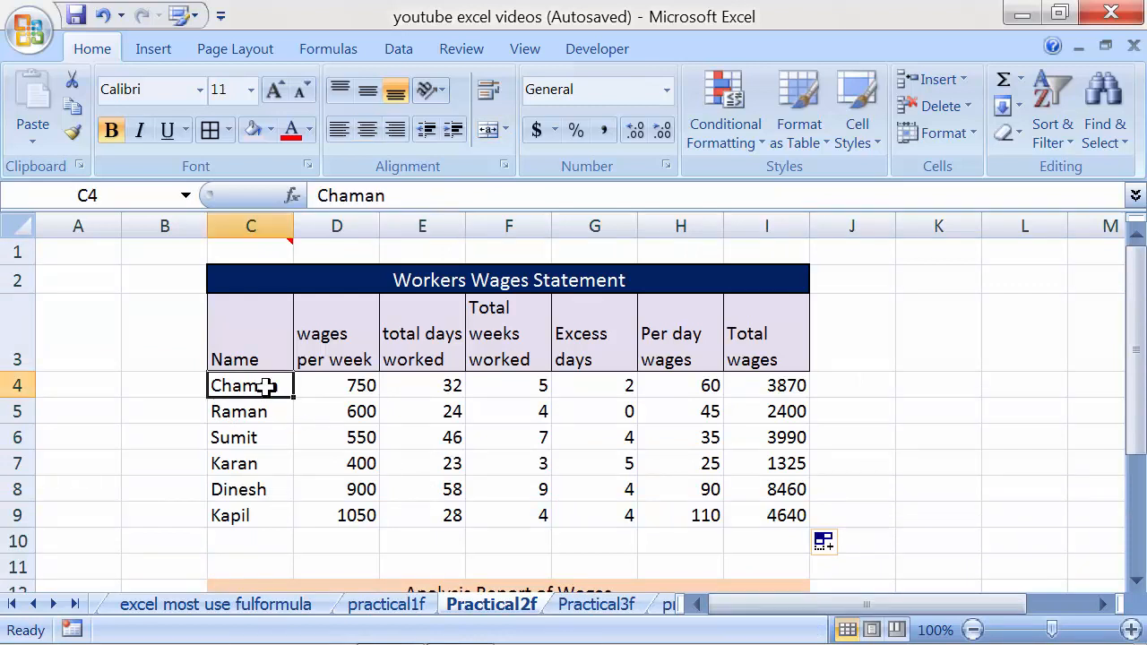
{"action": "left_click_drag", "start_coordinate": [266, 386], "coordinate": [269, 515]}
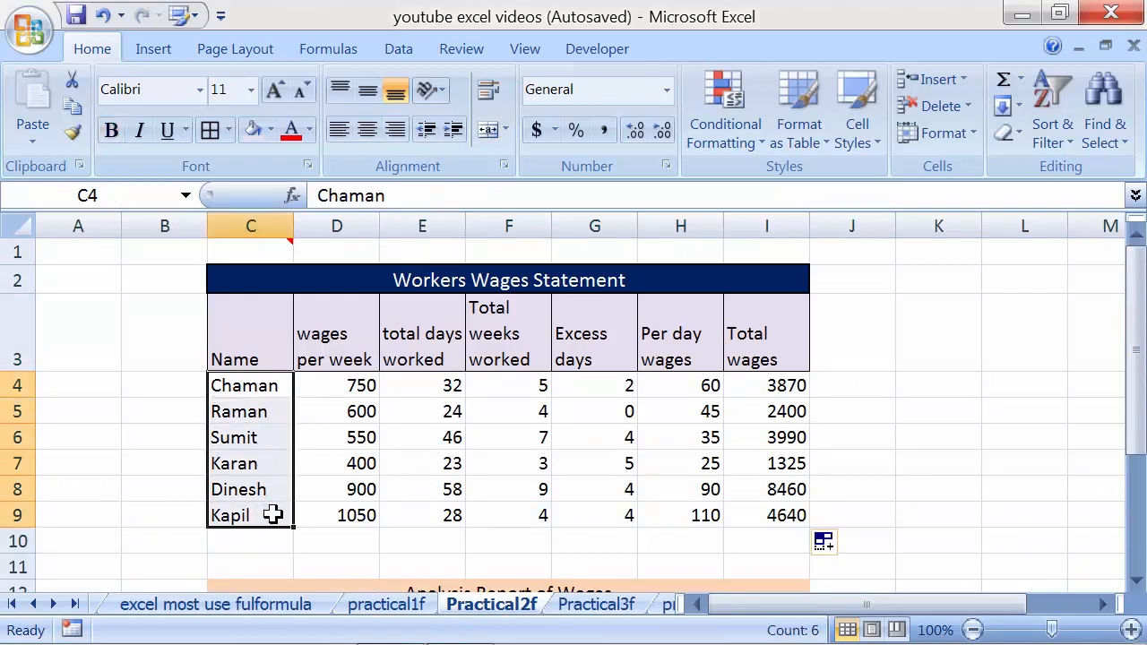
{"action": "scroll", "coordinate": [272, 514], "scroll_direction": "down", "scroll_amount": 1}
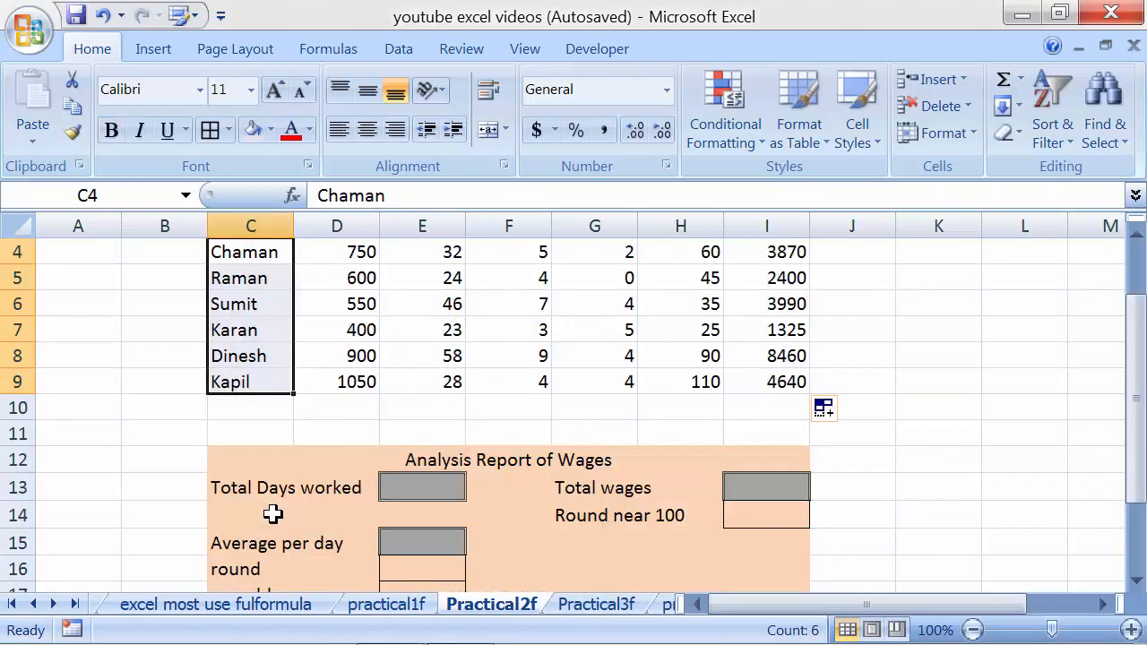
{"action": "scroll", "coordinate": [296, 489], "scroll_direction": "up", "scroll_amount": 1}
{"action": "left_click", "coordinate": [422, 393]}
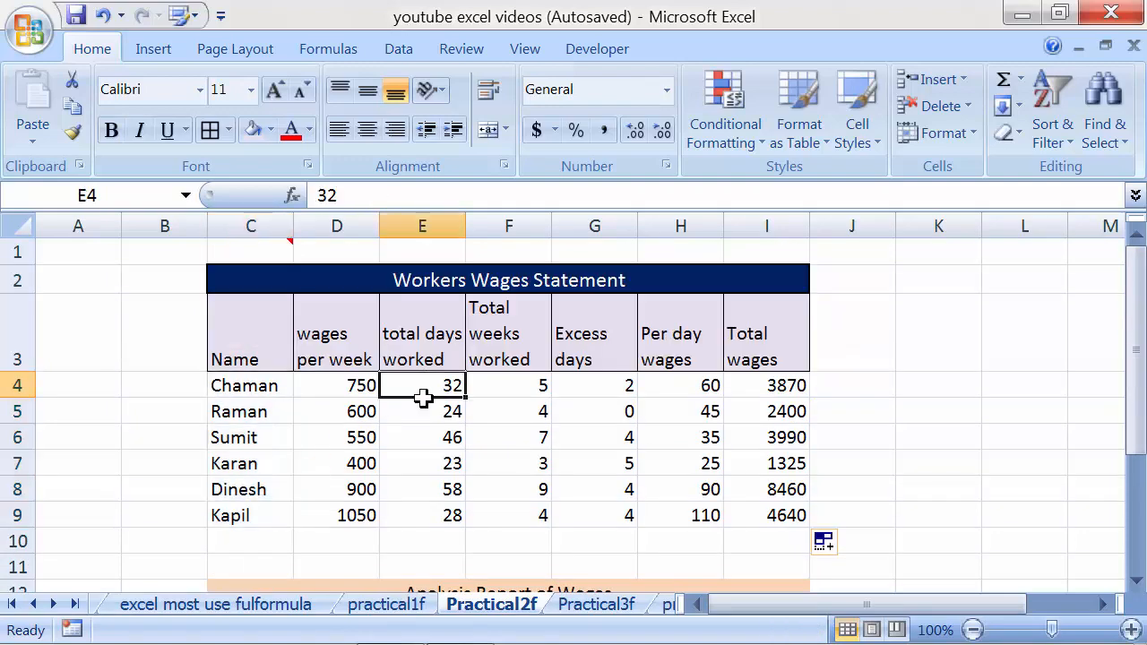
- Total the days worked in E13 of the analysis report with =sum(E4:E9)
{"action": "left_click_drag", "start_coordinate": [423, 398], "coordinate": [425, 518]}
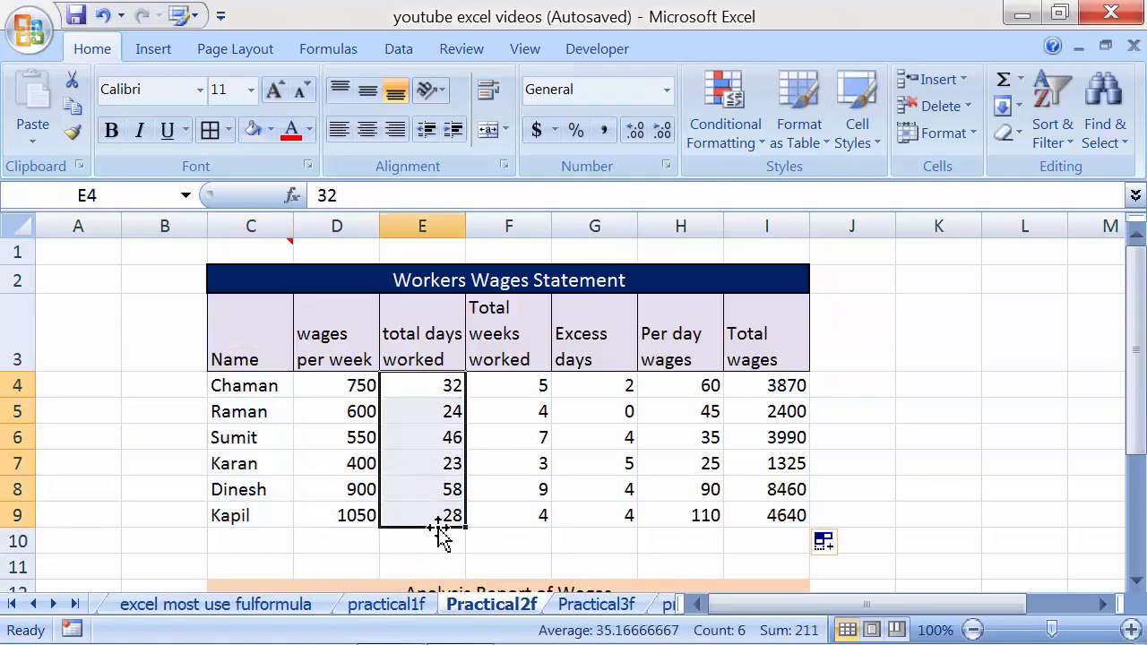
{"action": "scroll", "coordinate": [442, 535], "scroll_direction": "down", "scroll_amount": 1}
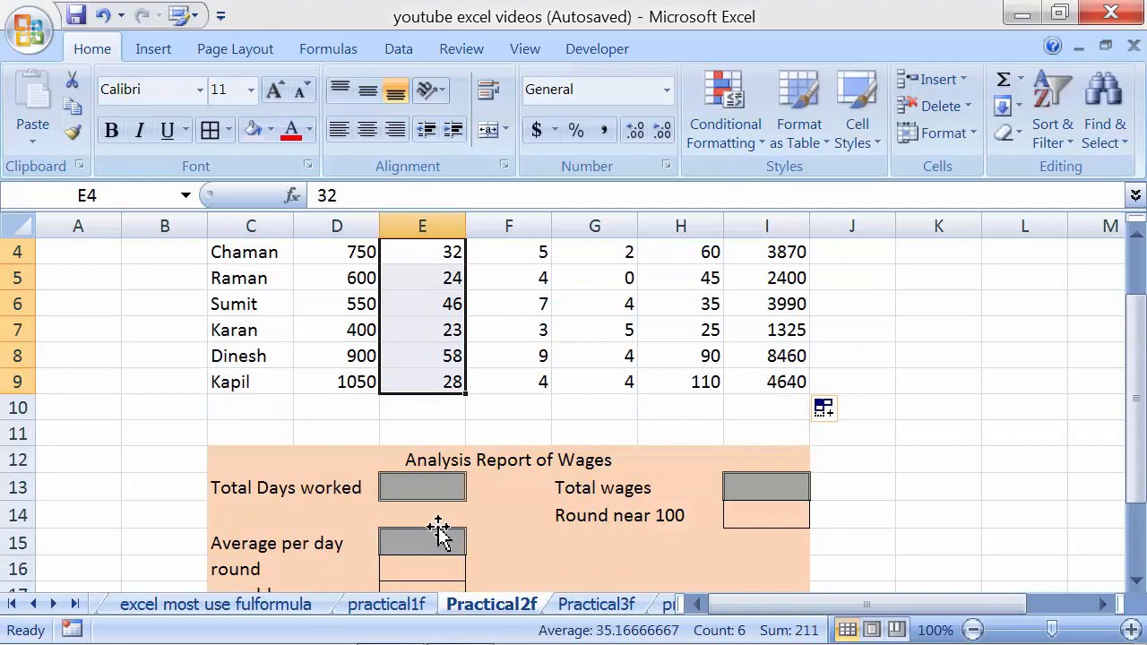
{"action": "left_click", "coordinate": [435, 482]}
{"action": "type", "text": "=sum("}
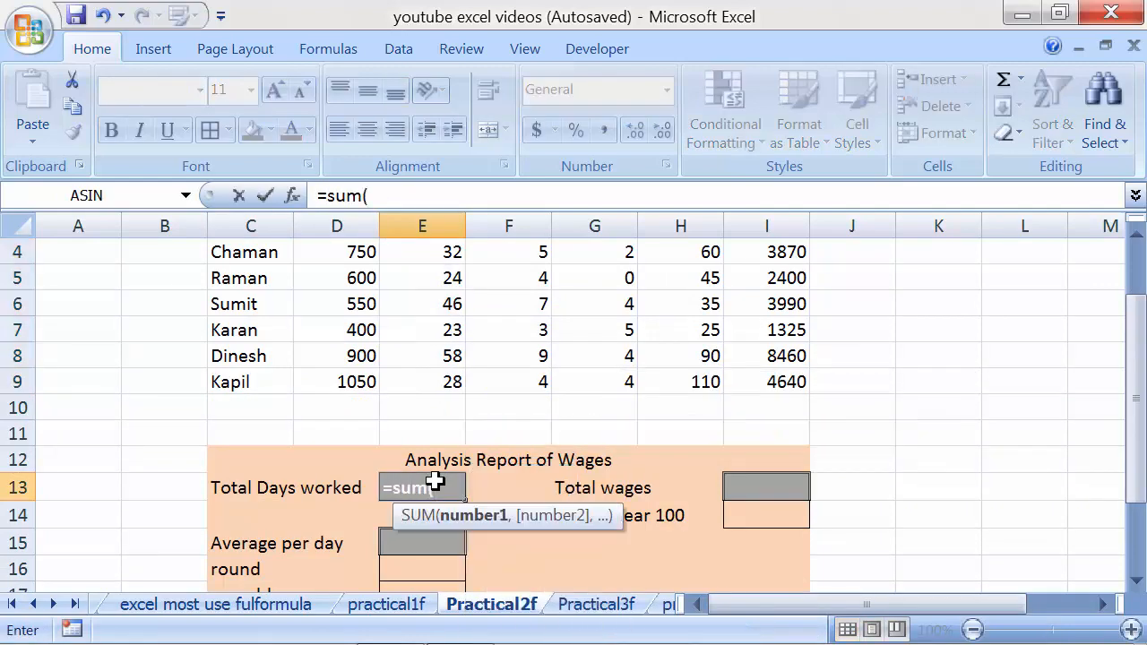
{"action": "scroll", "coordinate": [480, 452], "scroll_direction": "up", "scroll_amount": 1}
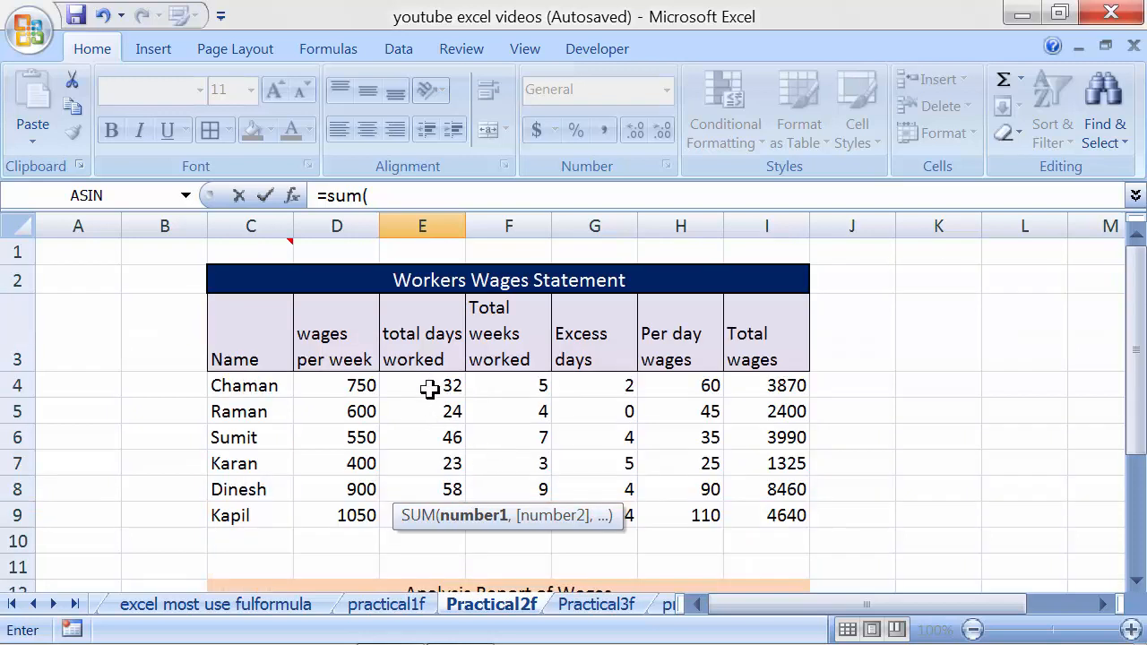
{"action": "left_click_drag", "start_coordinate": [434, 387], "coordinate": [420, 511]}
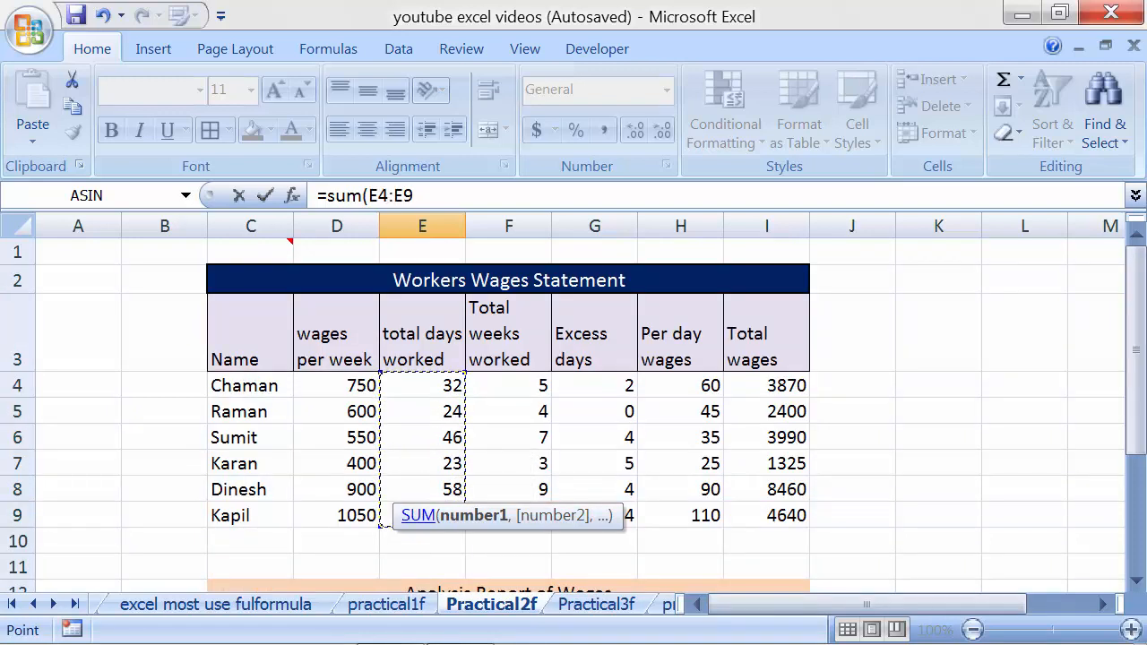
{"action": "scroll", "coordinate": [368, 520], "scroll_direction": "down", "scroll_amount": 2}
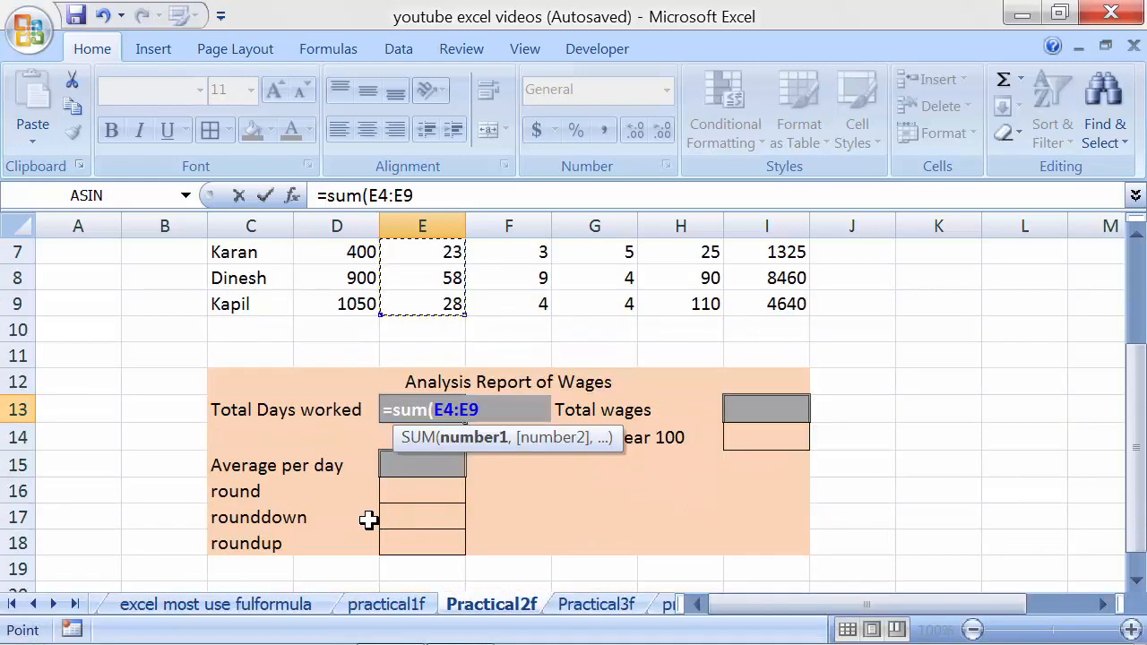
{"action": "type", "text": ")"}
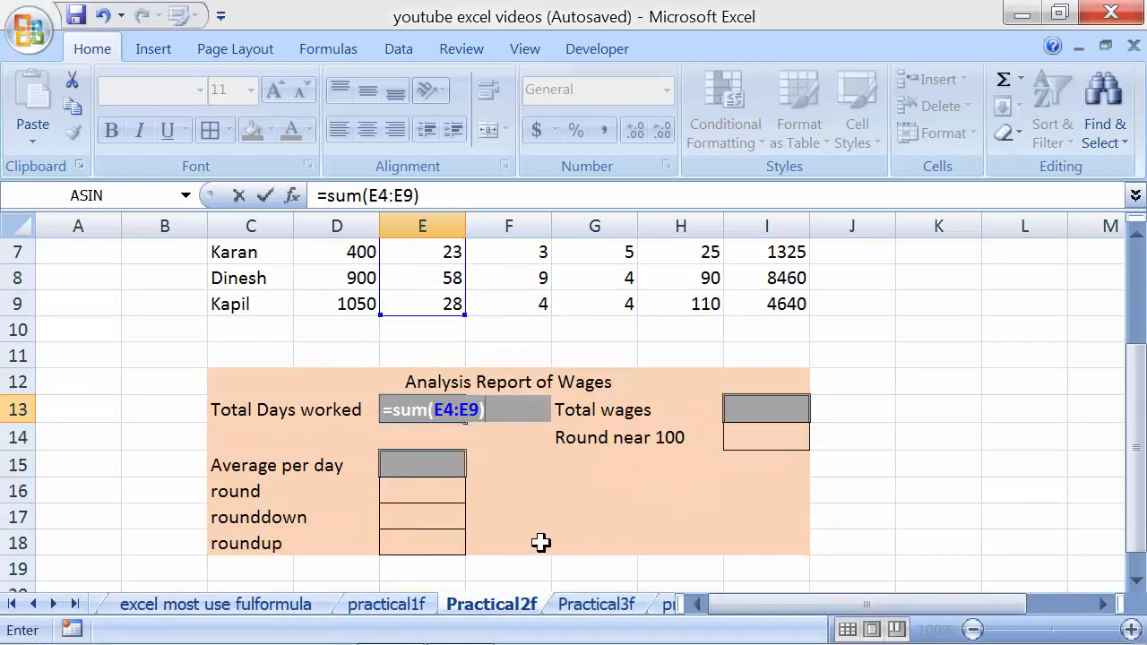
{"action": "key", "text": "Return"}
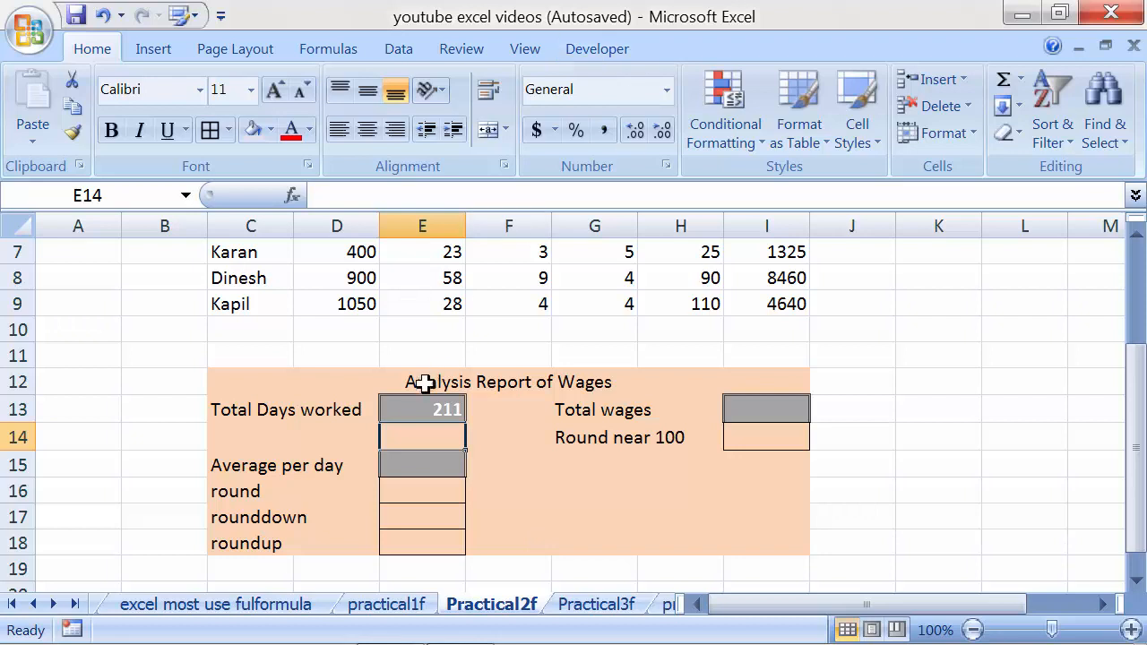
{"action": "left_click", "coordinate": [410, 415]}
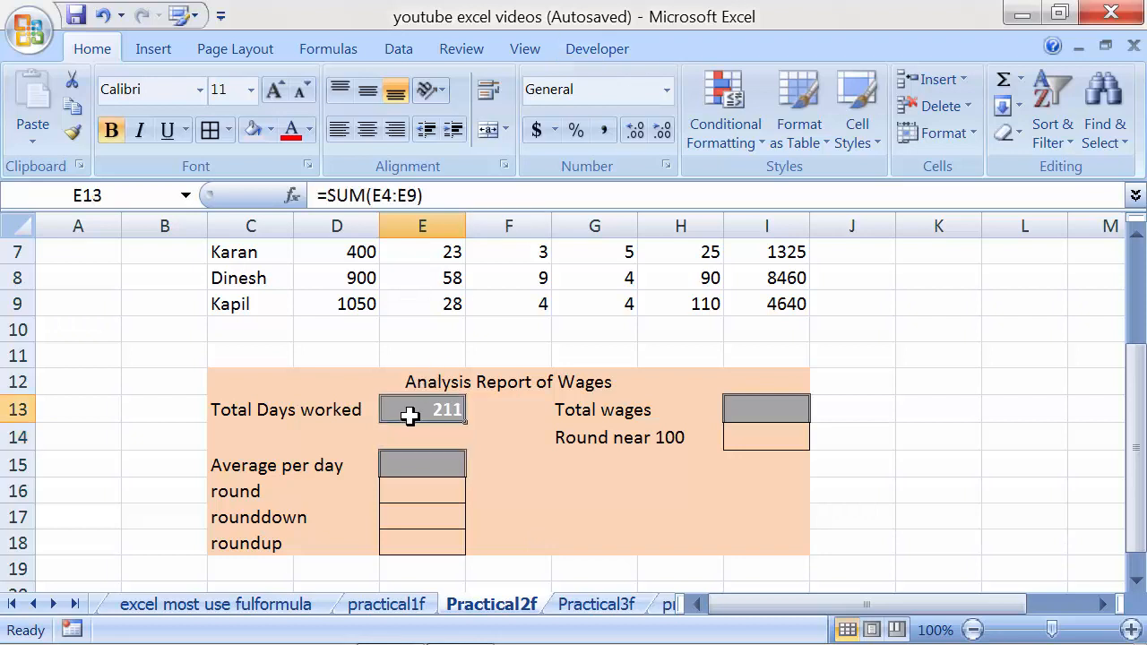
- Review the Average per day and Total wages fields of the report against the workers' total wages in I4:I9
{"action": "scroll", "coordinate": [410, 415], "scroll_direction": "up", "scroll_amount": 1}
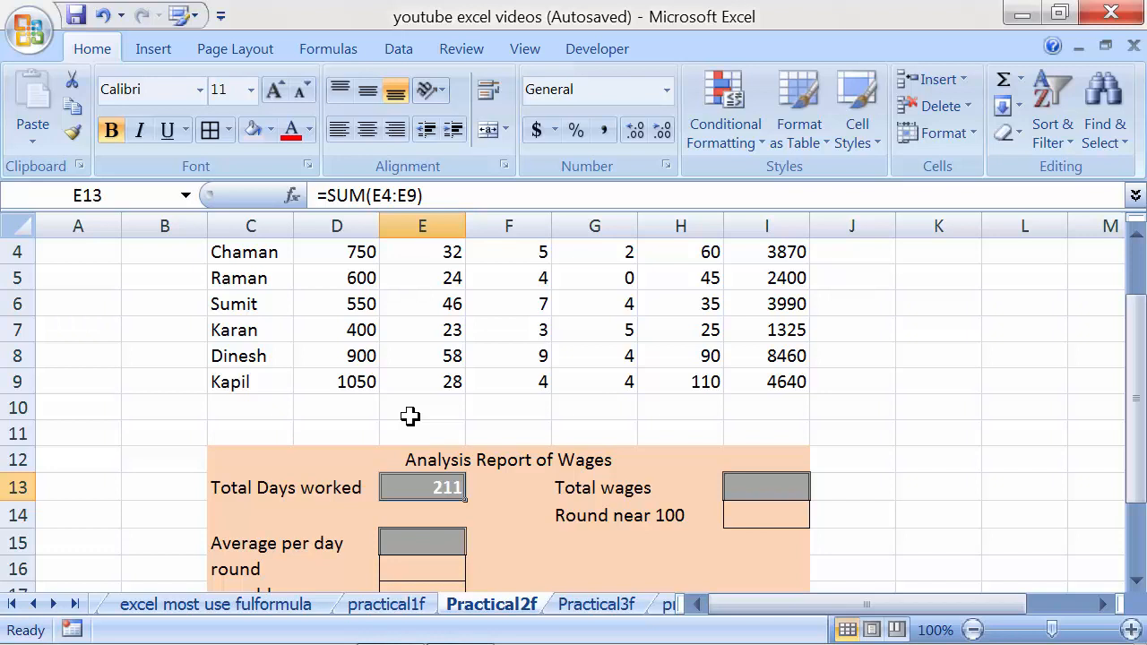
{"action": "scroll", "coordinate": [410, 415], "scroll_direction": "down", "scroll_amount": 1}
{"action": "left_click", "coordinate": [405, 462]}
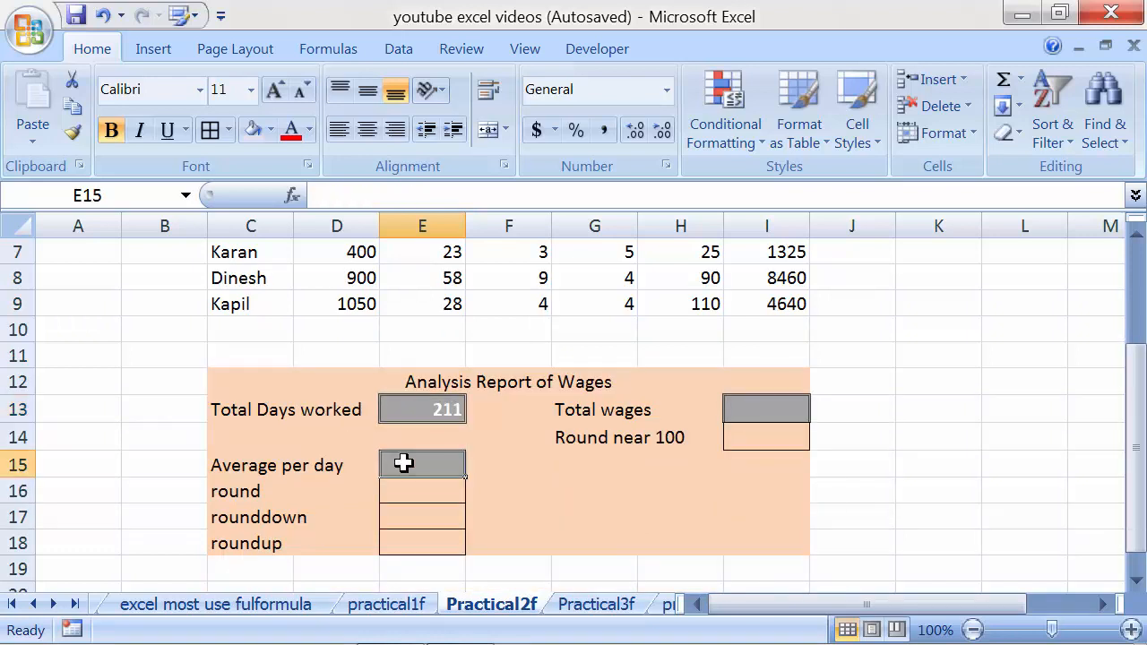
{"action": "scroll", "coordinate": [405, 463], "scroll_direction": "up", "scroll_amount": 1}
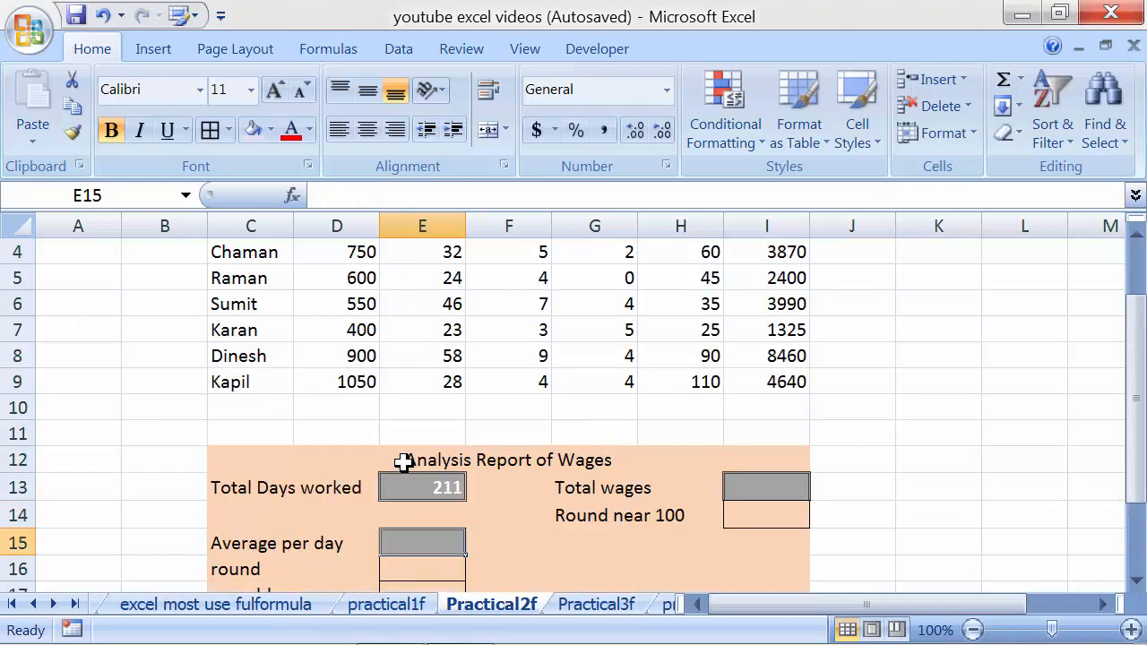
{"action": "left_click", "coordinate": [748, 495]}
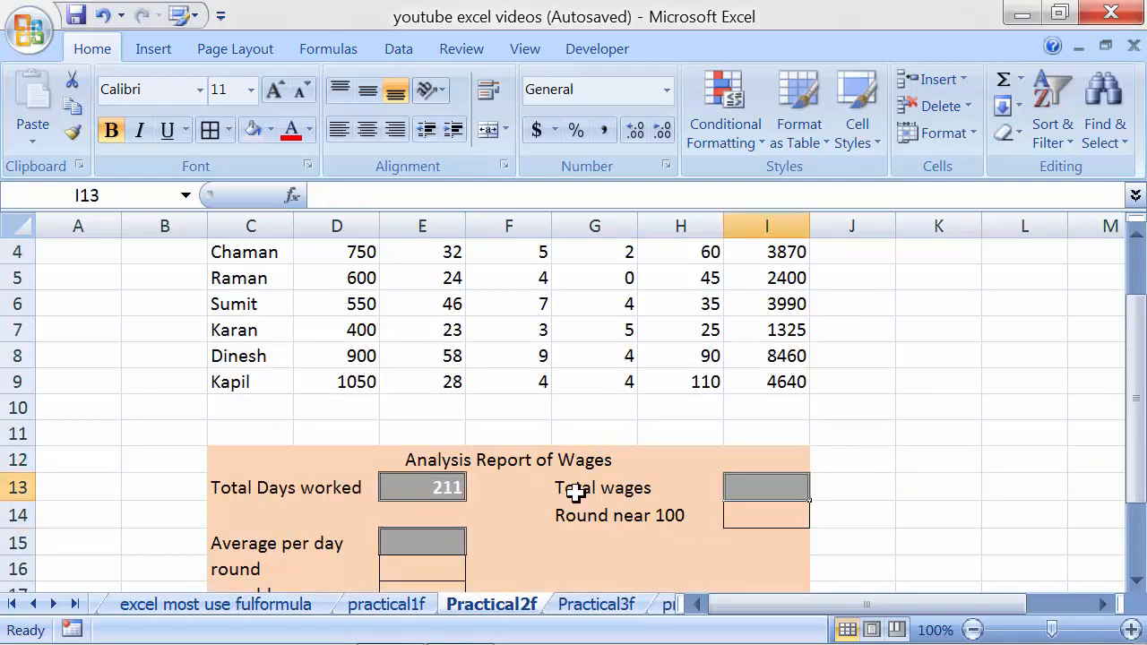
{"action": "scroll", "coordinate": [738, 487], "scroll_direction": "up", "scroll_amount": 1}
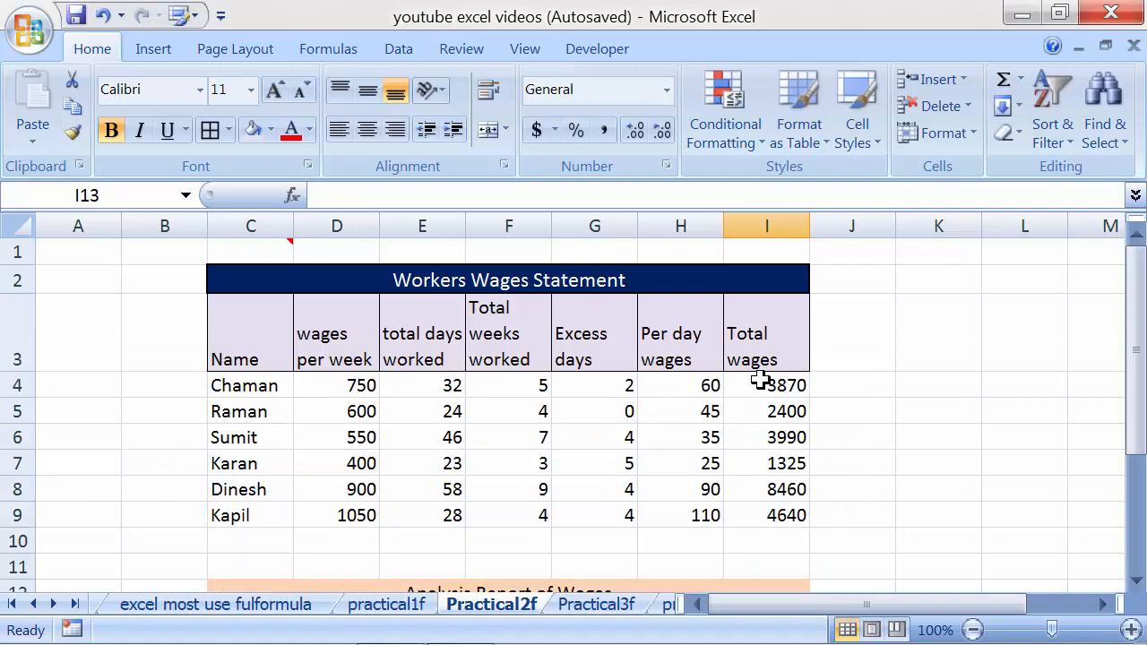
{"action": "left_click_drag", "start_coordinate": [761, 376], "coordinate": [763, 505]}
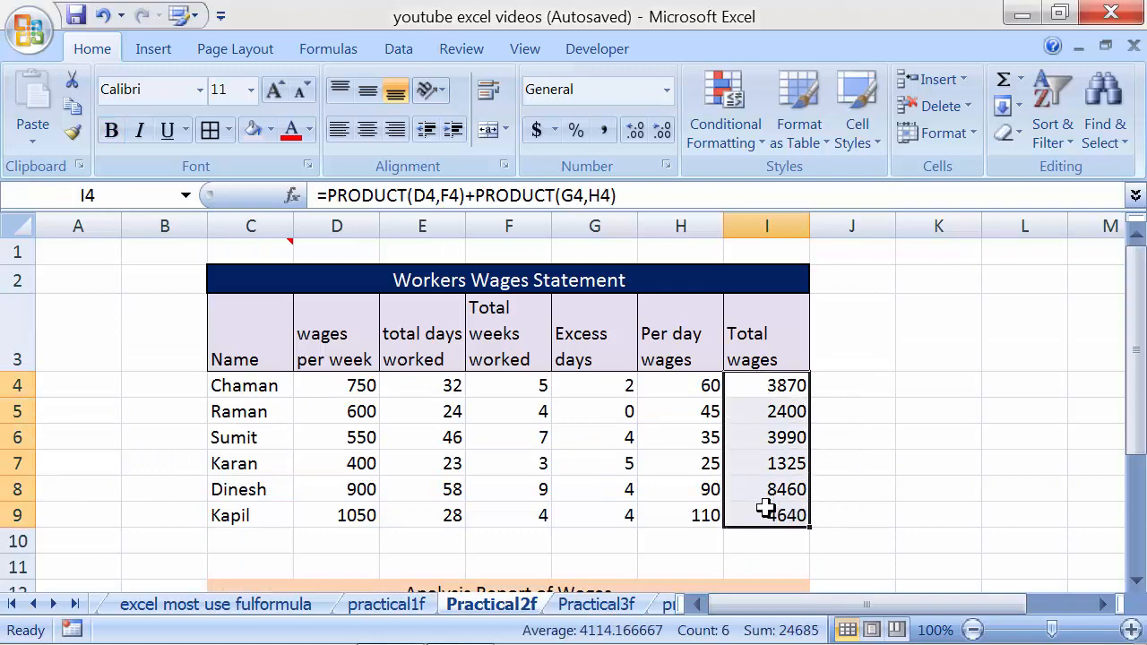
{"action": "scroll", "coordinate": [763, 504], "scroll_direction": "down", "scroll_amount": 1}
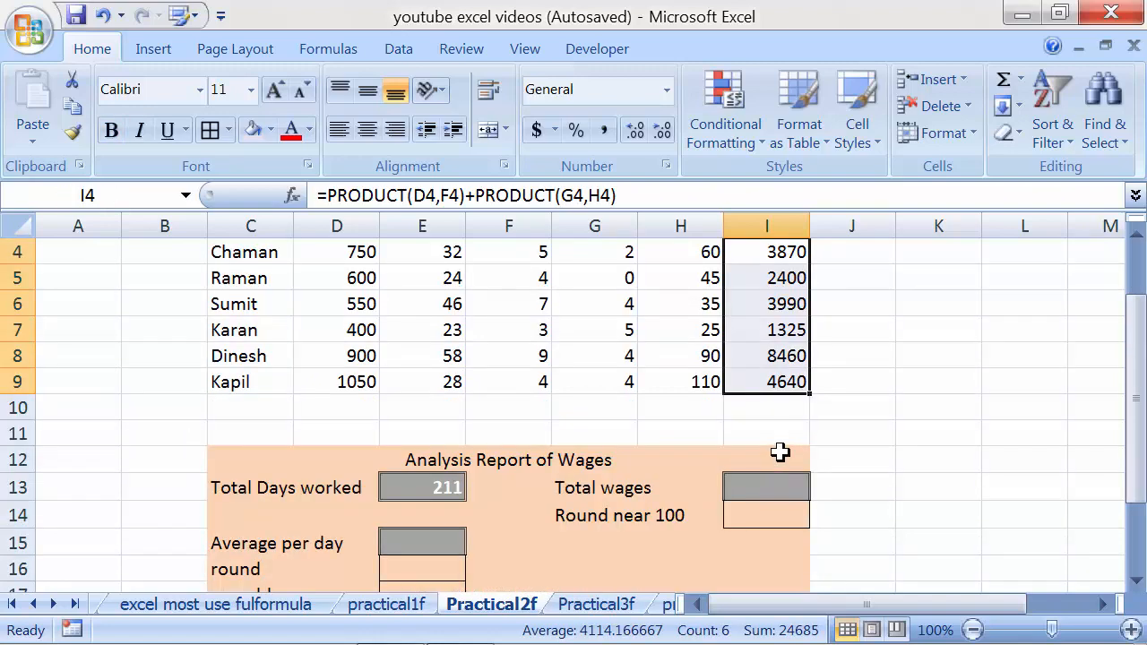
{"action": "scroll", "coordinate": [780, 452], "scroll_direction": "up", "scroll_amount": 1}
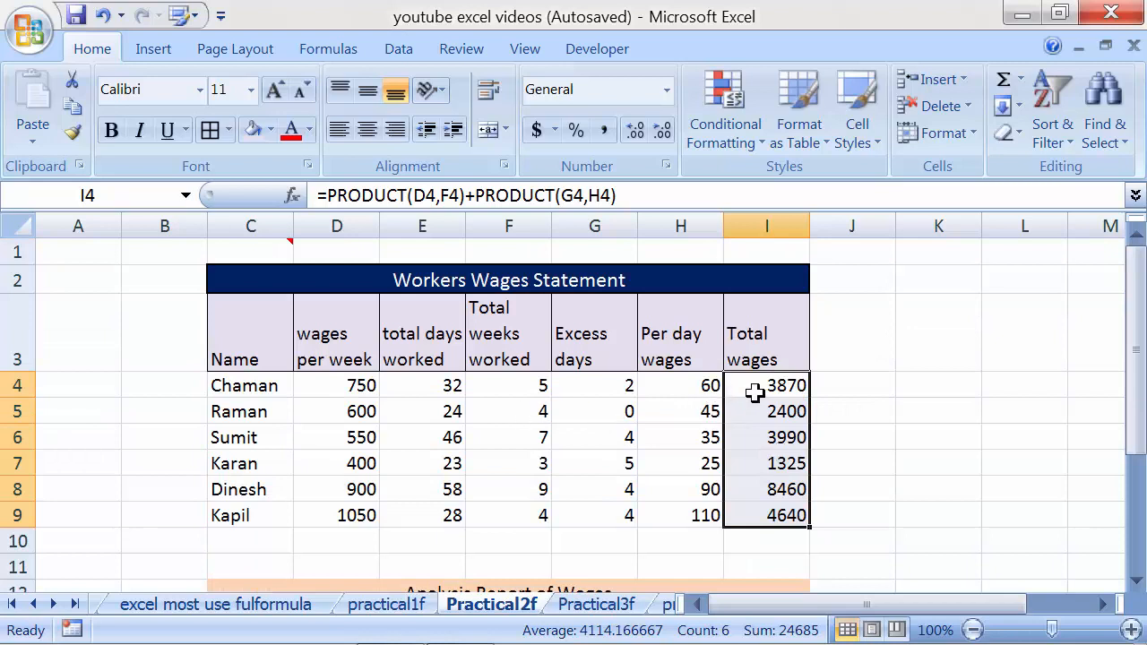
{"action": "scroll", "coordinate": [758, 509], "scroll_direction": "down", "scroll_amount": 1}
- Total the workers' wages in I13 of the analysis report with =sum(I4:I9)
{"action": "left_click", "coordinate": [758, 492]}
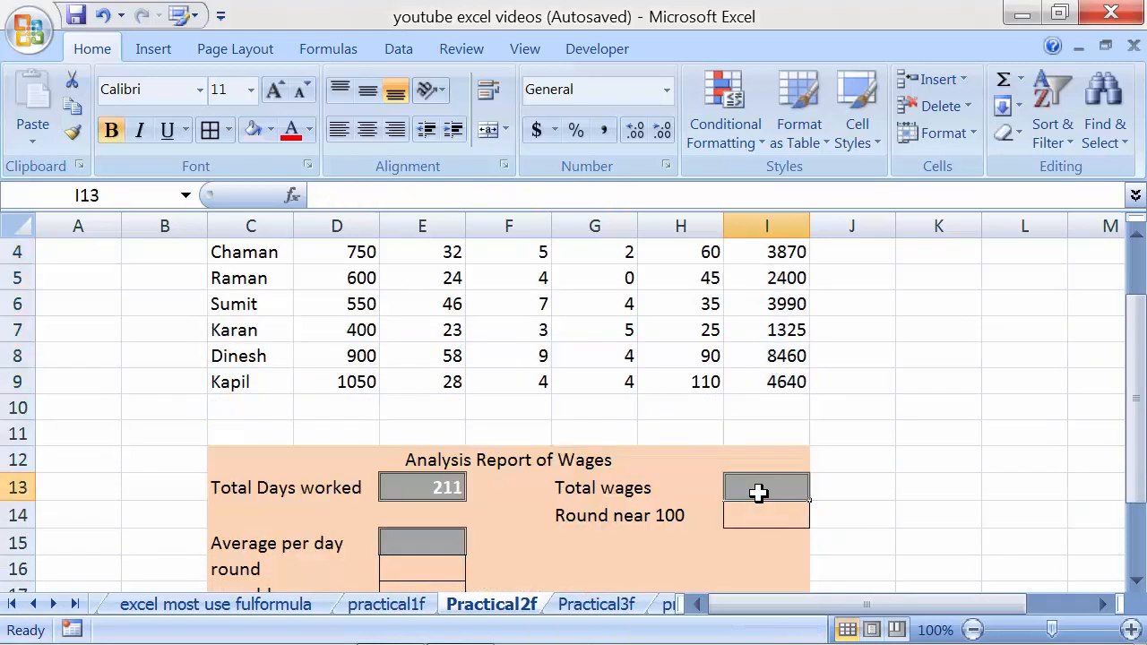
{"action": "type", "text": "=i"}
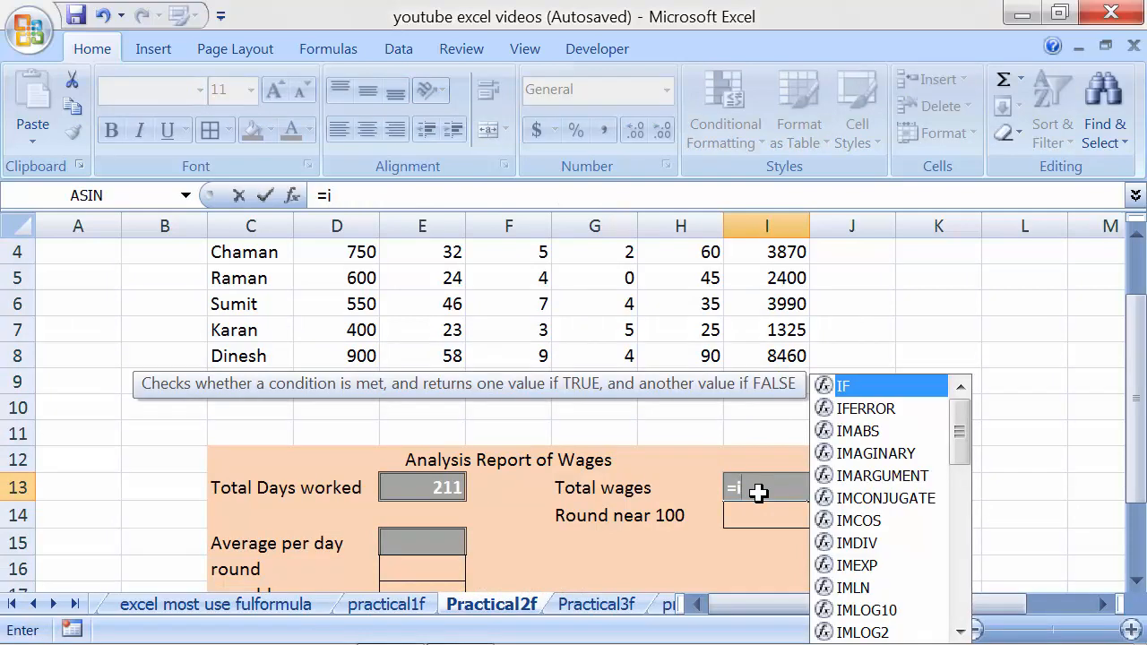
{"action": "key", "text": "BackSpace"}
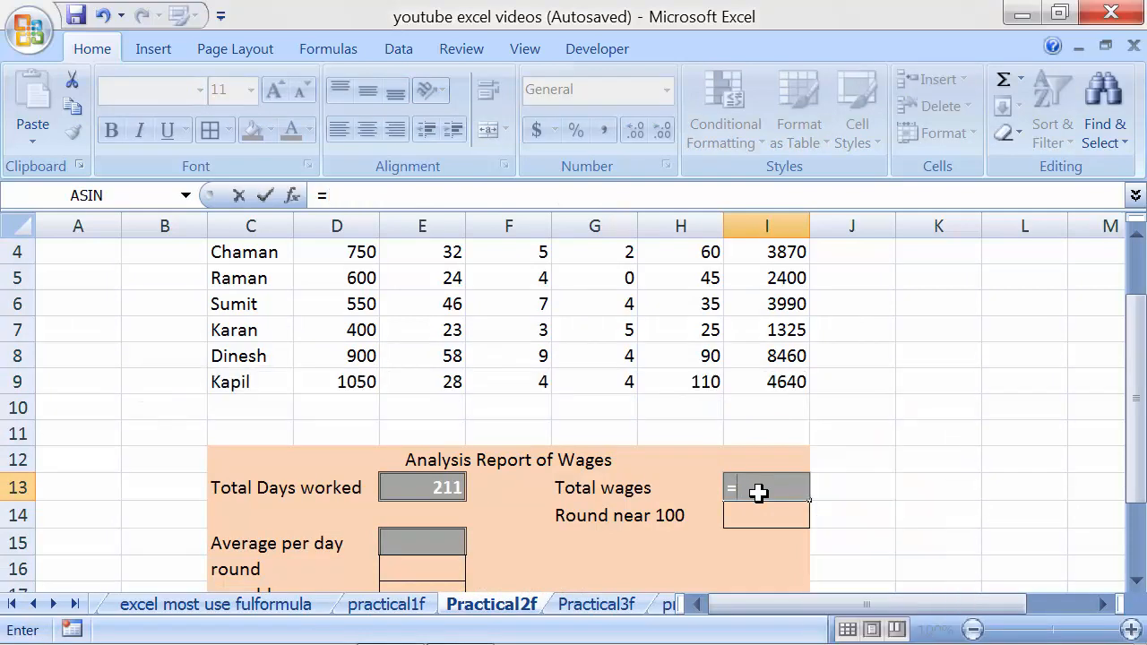
{"action": "type", "text": "sum"}
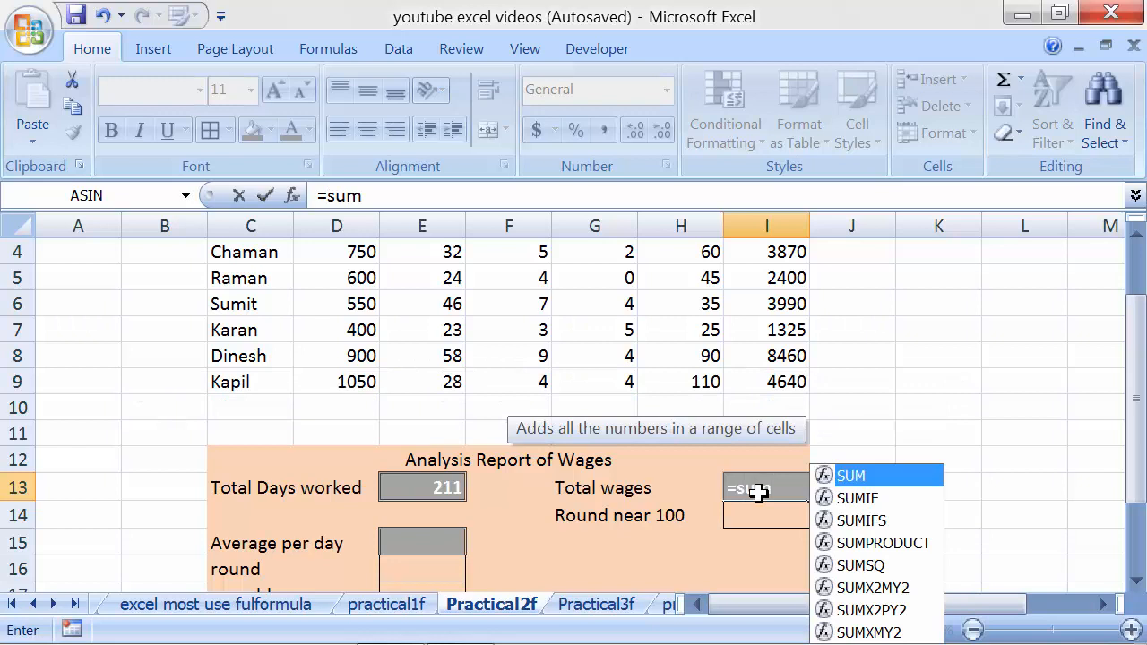
{"action": "type", "text": "("}
{"action": "scroll", "coordinate": [758, 491], "scroll_direction": "up", "scroll_amount": 1}
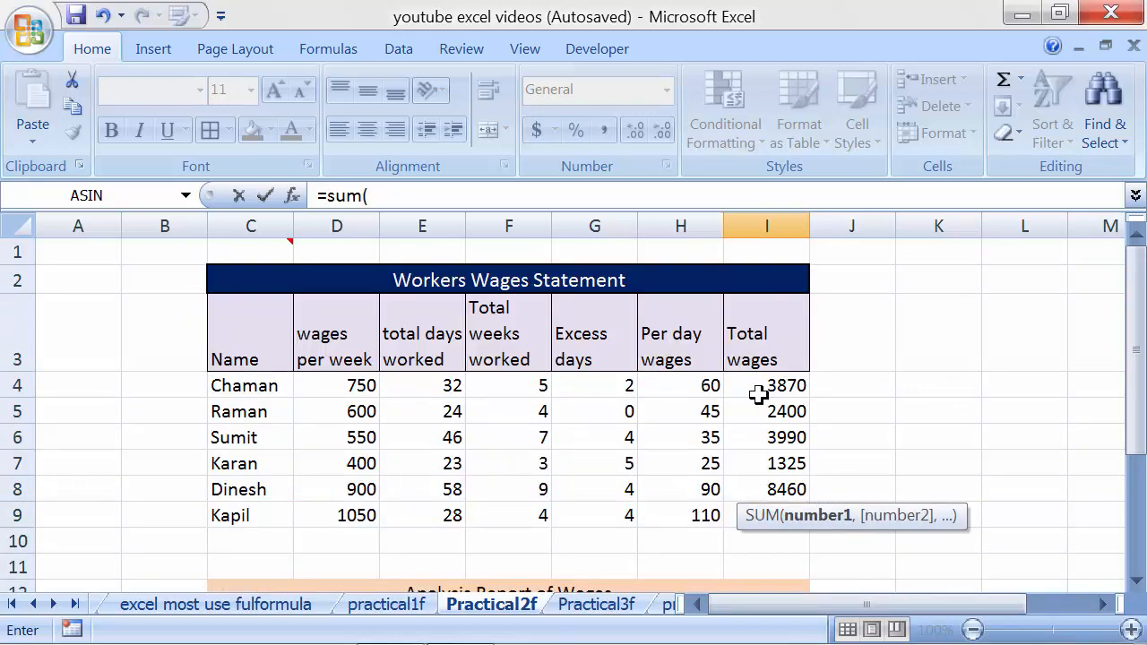
{"action": "left_click_drag", "start_coordinate": [761, 388], "coordinate": [761, 516]}
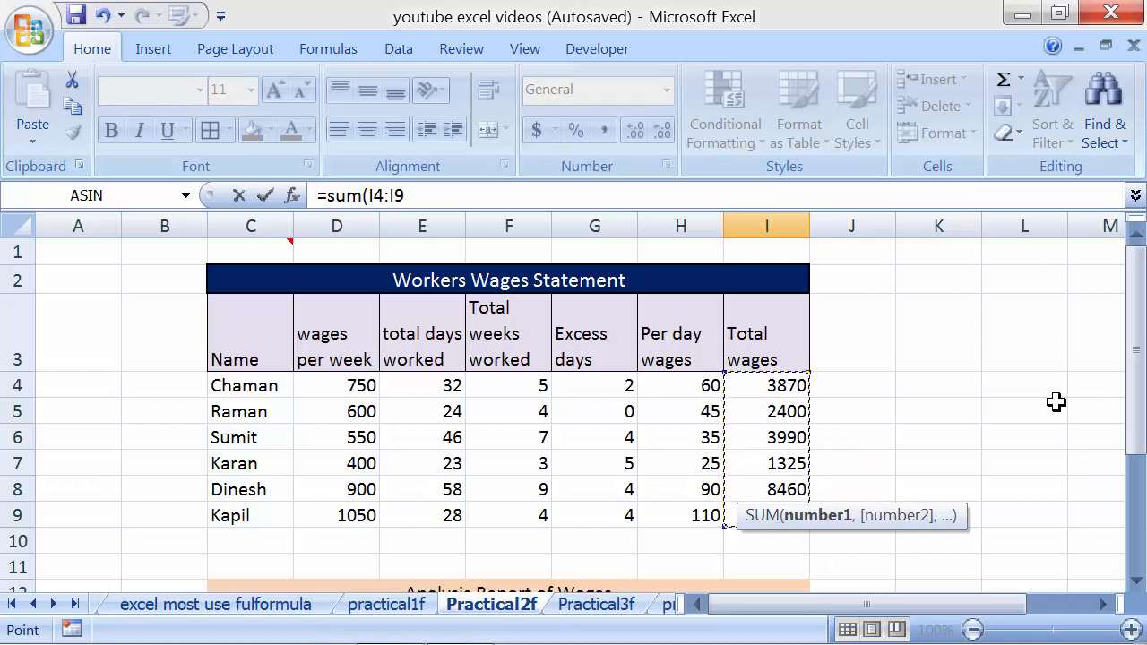
{"action": "type", "text": ")"}
{"action": "key", "text": "Return"}
{"action": "key", "text": "Return"}
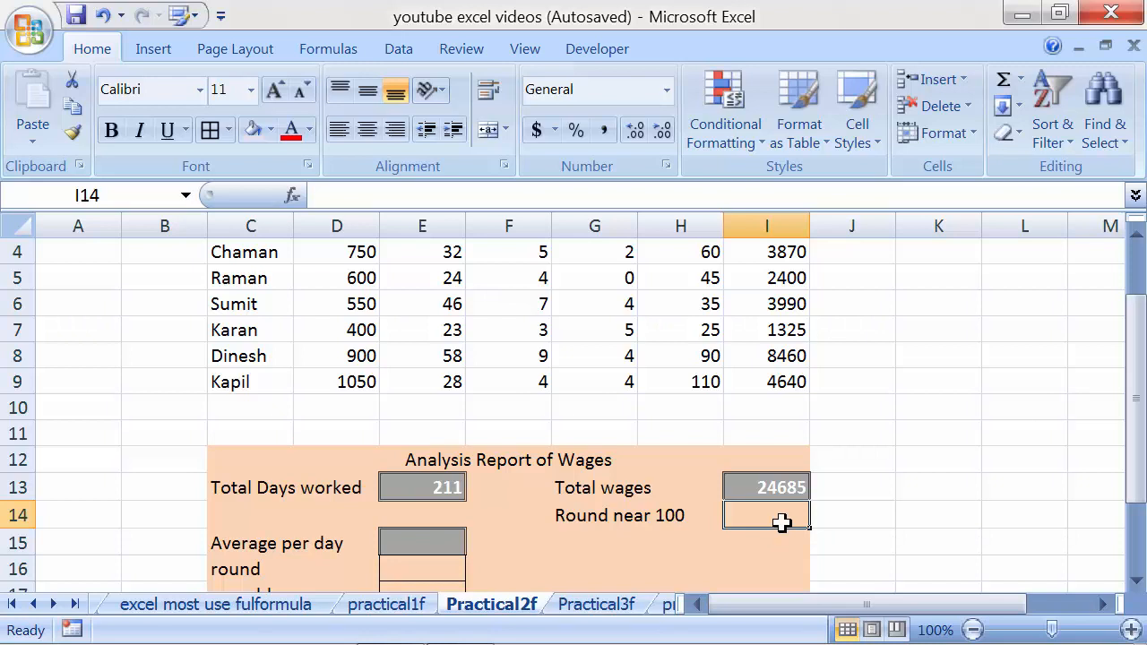
{"action": "left_click", "coordinate": [750, 486]}
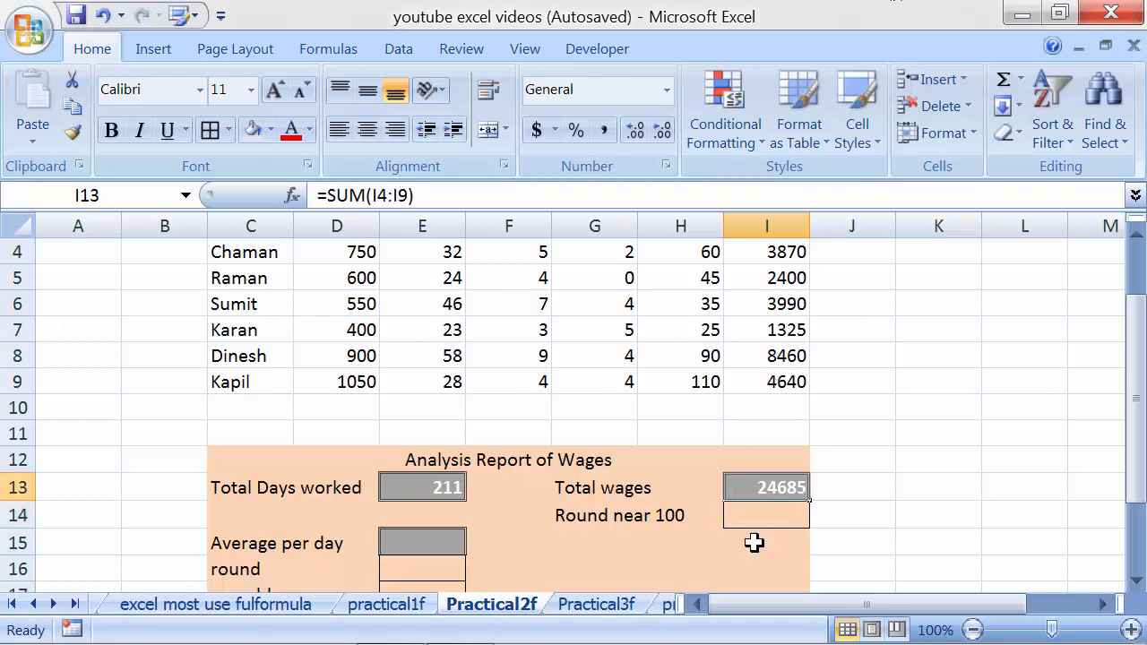
- Round the total wages to the nearest 100 in I14 with =mround(I13,100), and compare it with the total in I13
{"action": "left_click", "coordinate": [753, 517]}
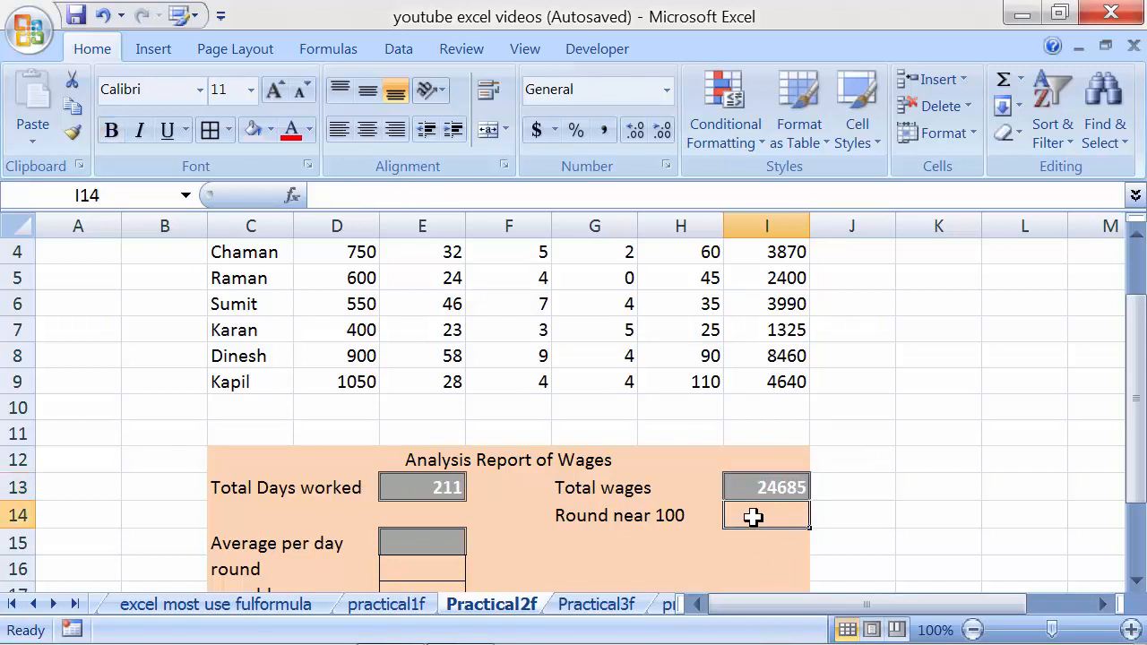
{"action": "type", "text": "="}
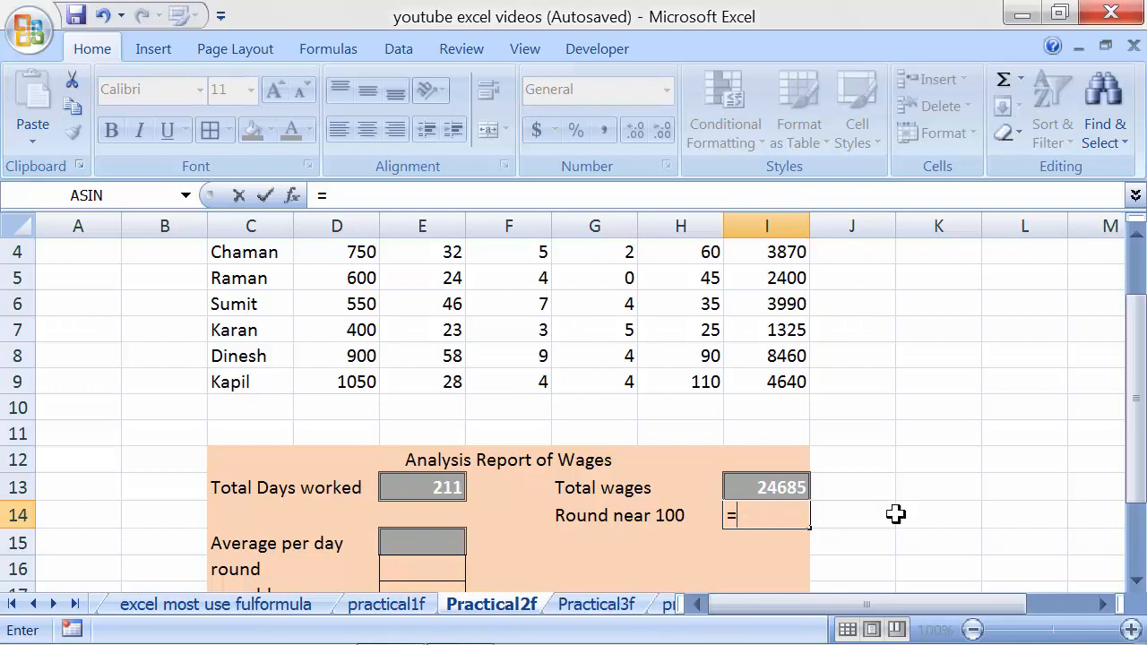
{"action": "type", "text": "m"}
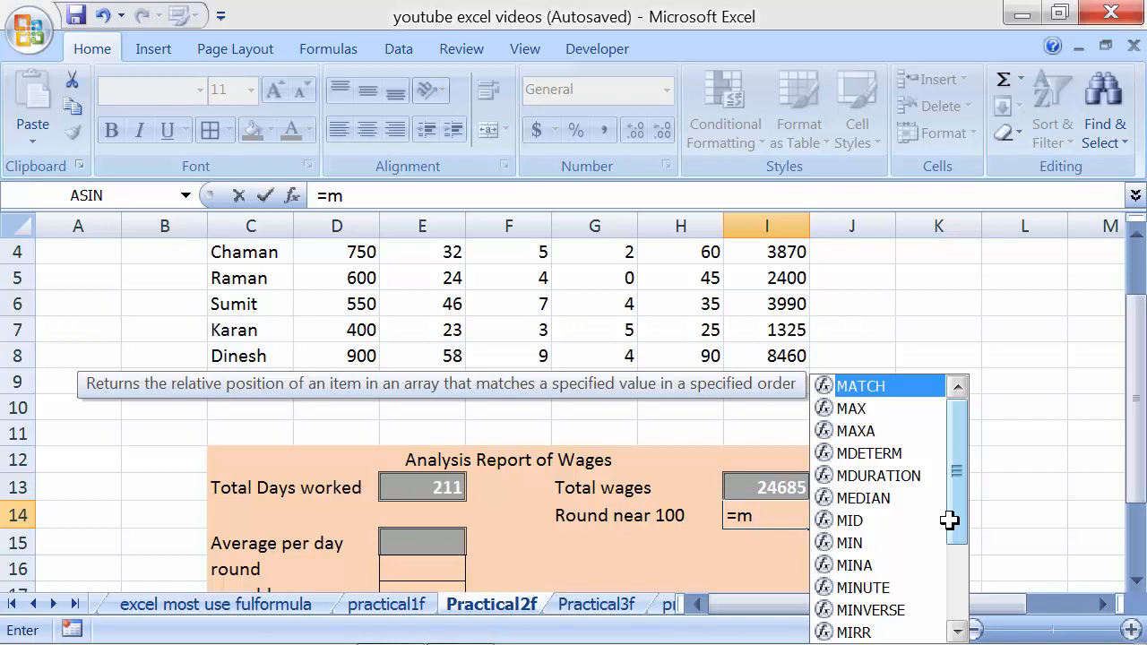
{"action": "type", "text": "round"}
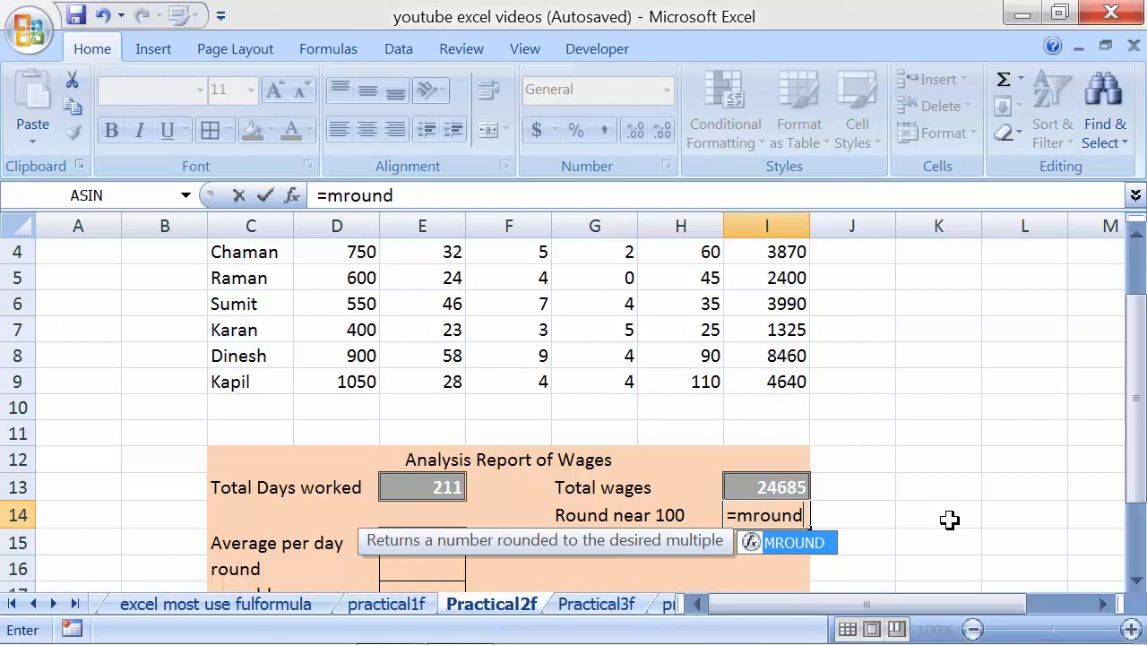
{"action": "type", "text": "("}
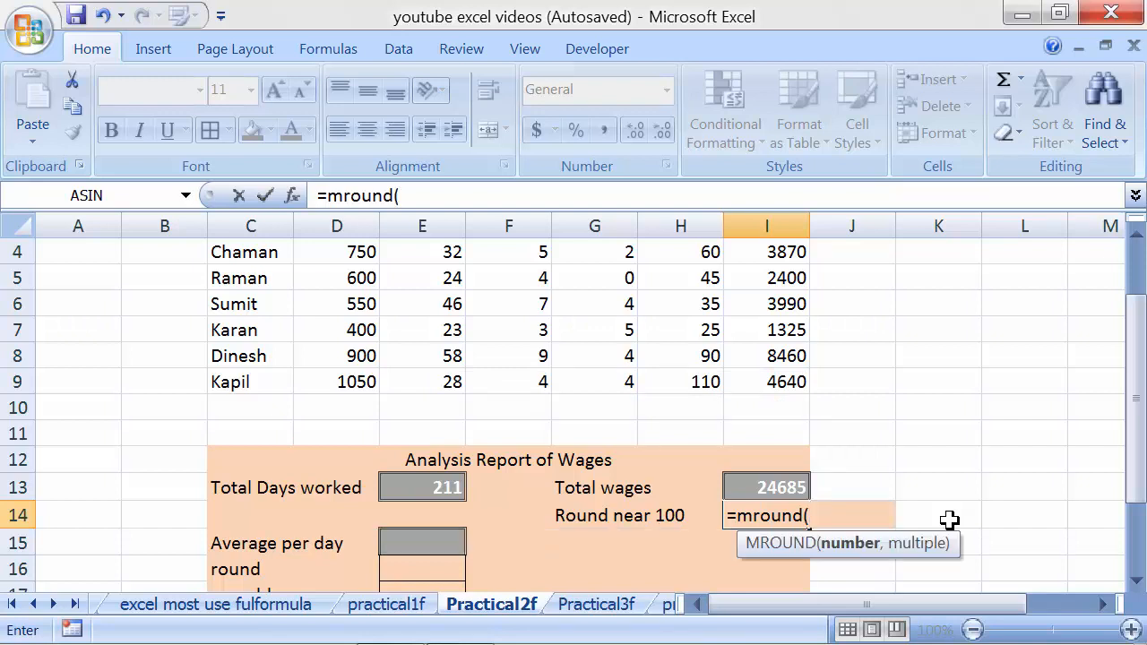
{"action": "left_click", "coordinate": [748, 487]}
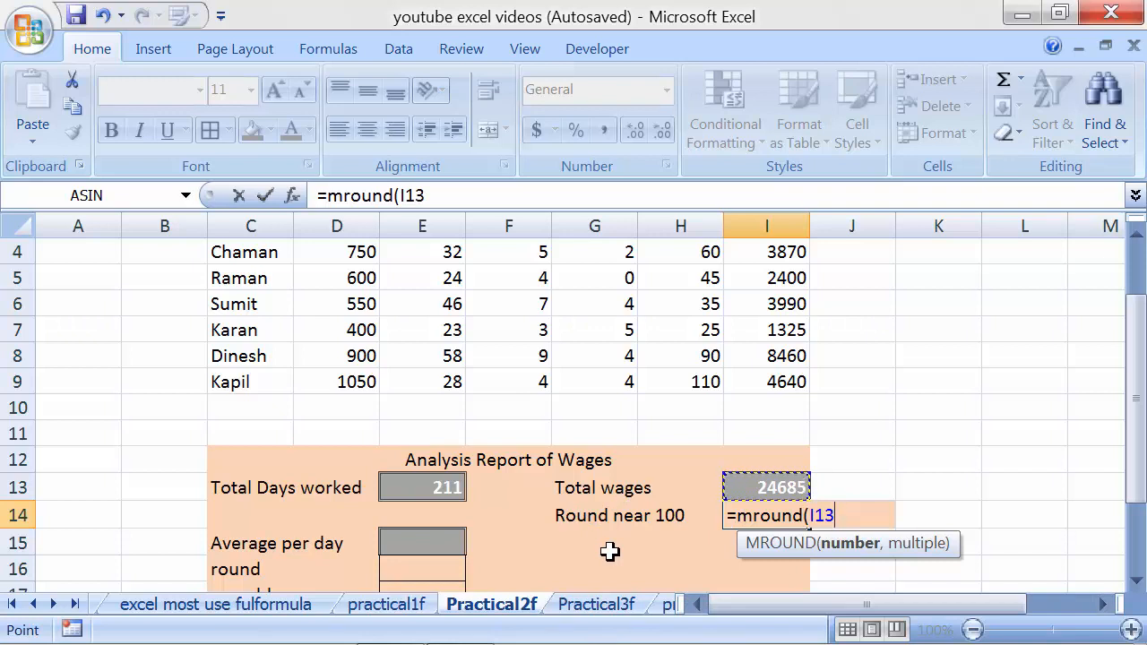
{"action": "type", "text": ","}
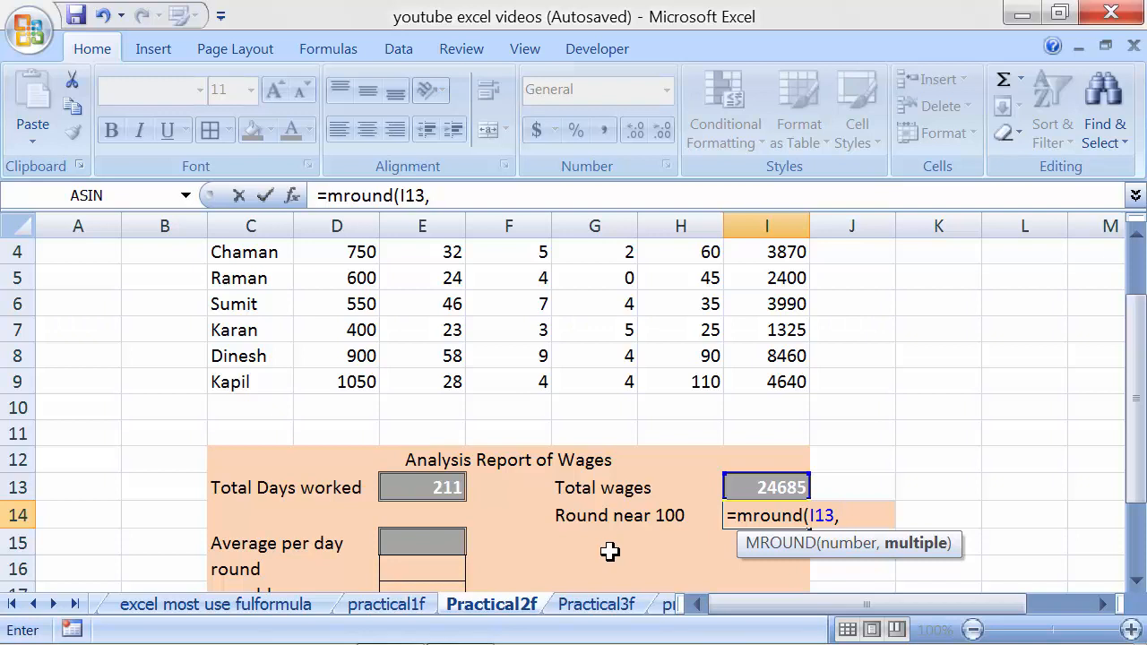
{"action": "type", "text": "100)"}
{"action": "key", "text": "Return"}
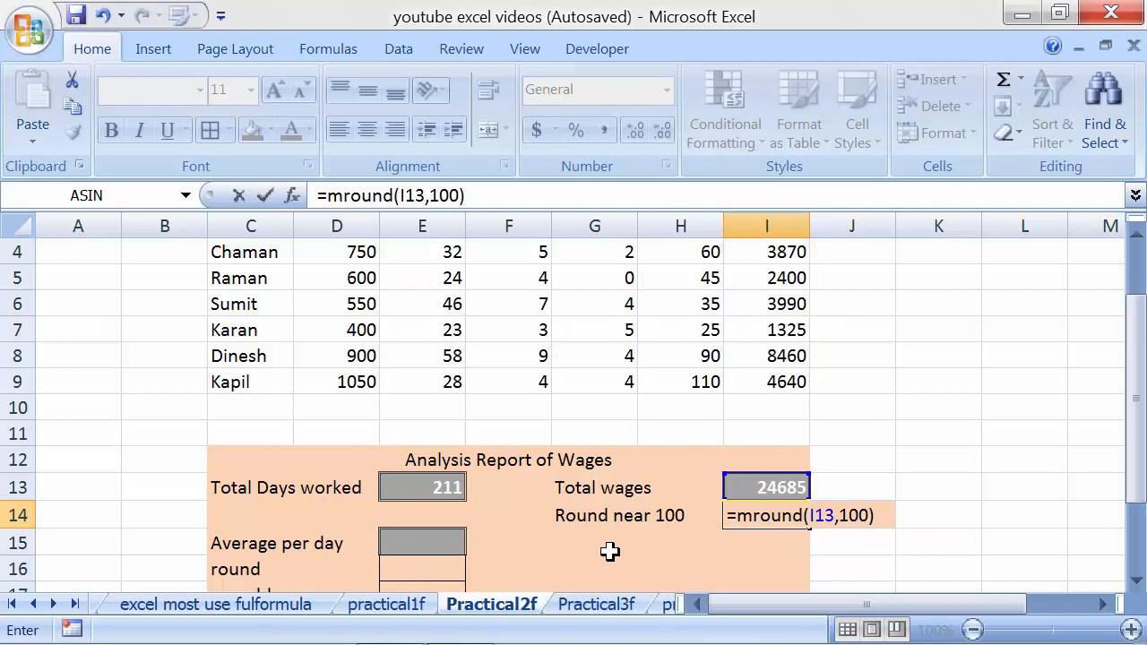
{"action": "key", "text": "Up"}
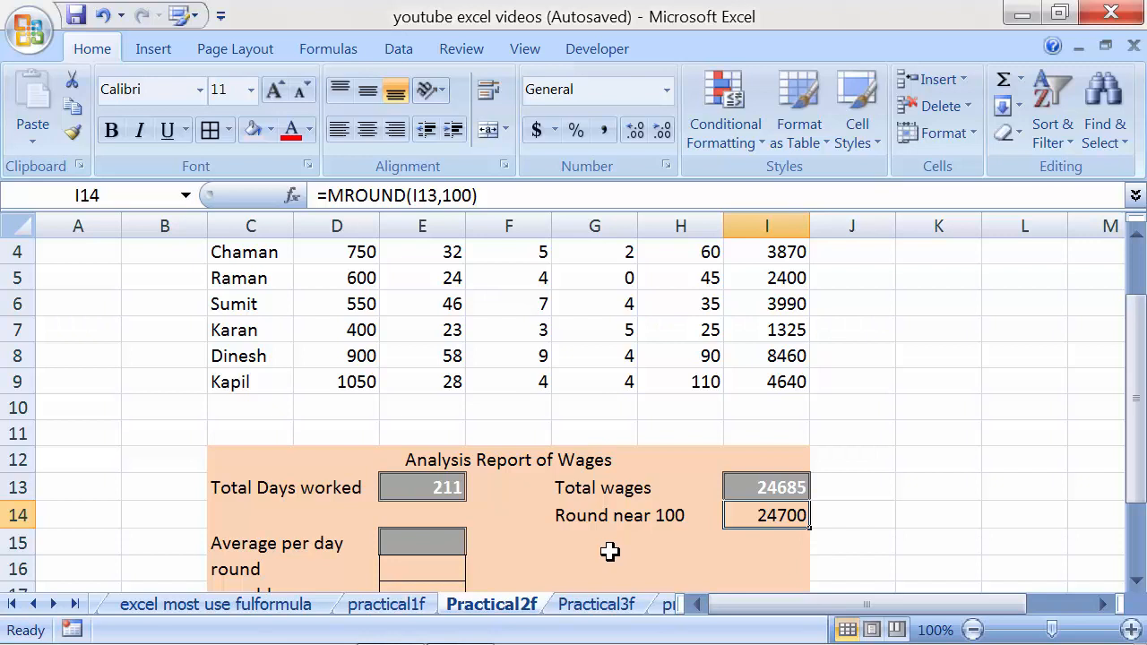
{"action": "key", "text": "Up"}
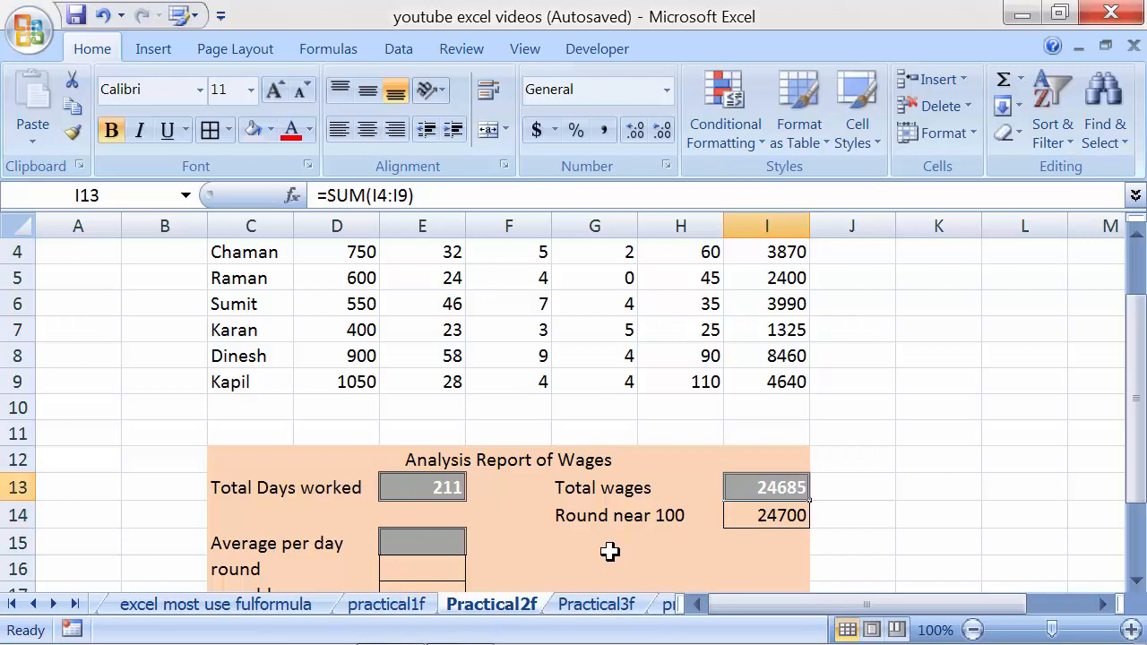
- Enter the example total 24635 in J13 and its rounded value 24600 in J14, beside the report's total wages
{"action": "key", "text": "Down"}
{"action": "key", "text": "Up"}
{"action": "key", "text": "Down"}
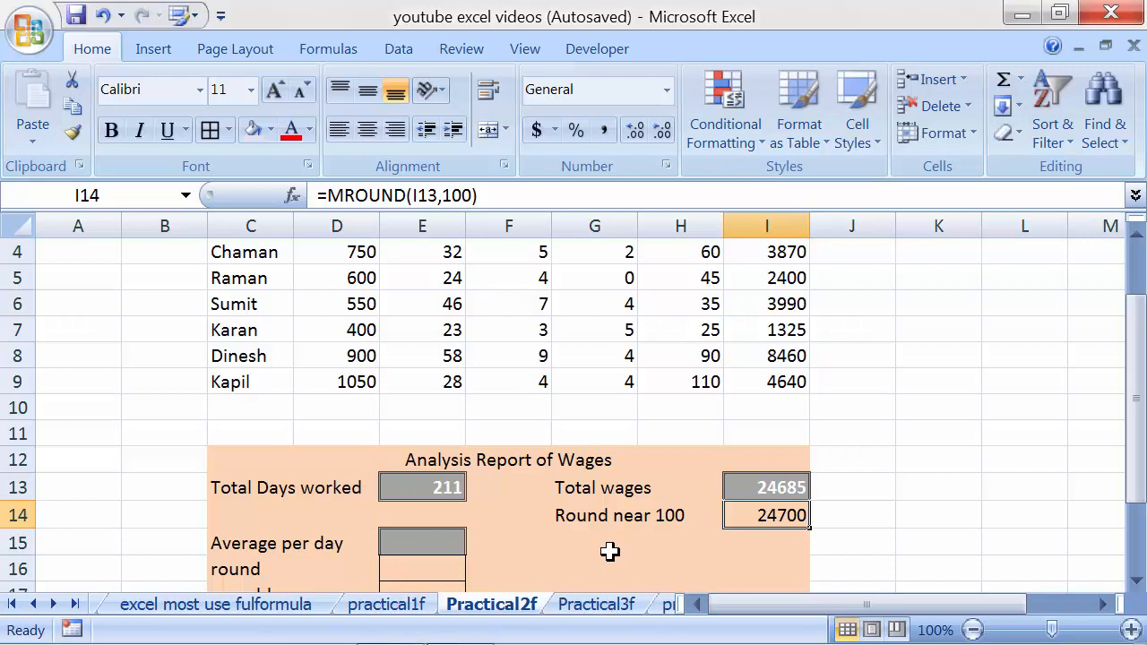
{"action": "key", "text": "Up"}
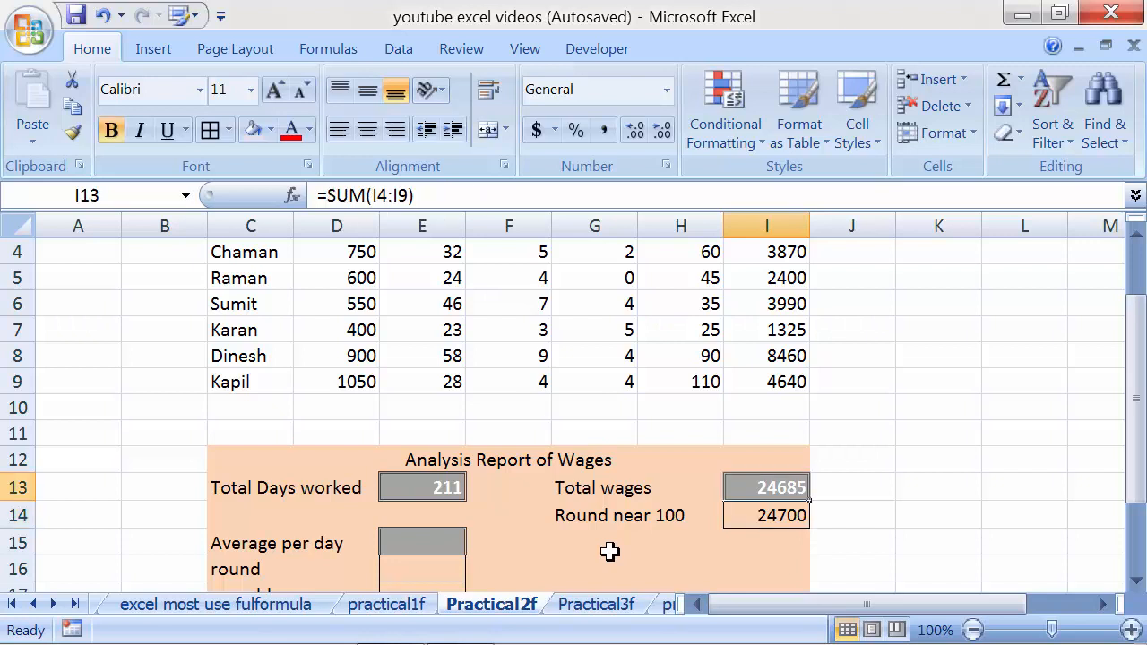
{"action": "key", "text": "Down"}
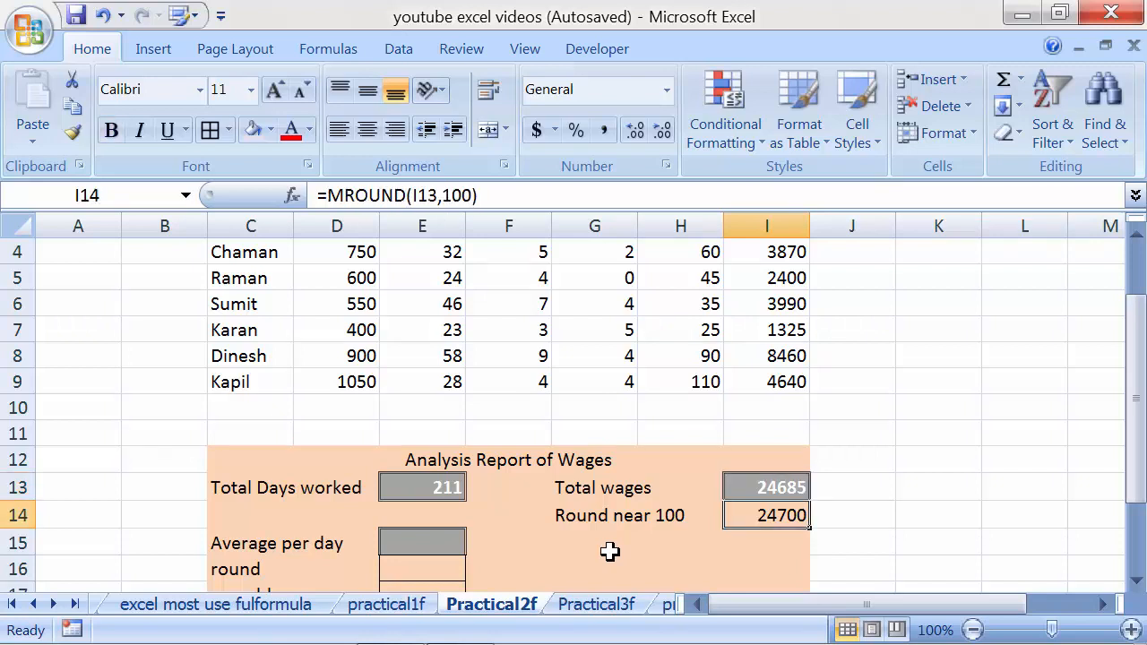
{"action": "key", "text": "Up"}
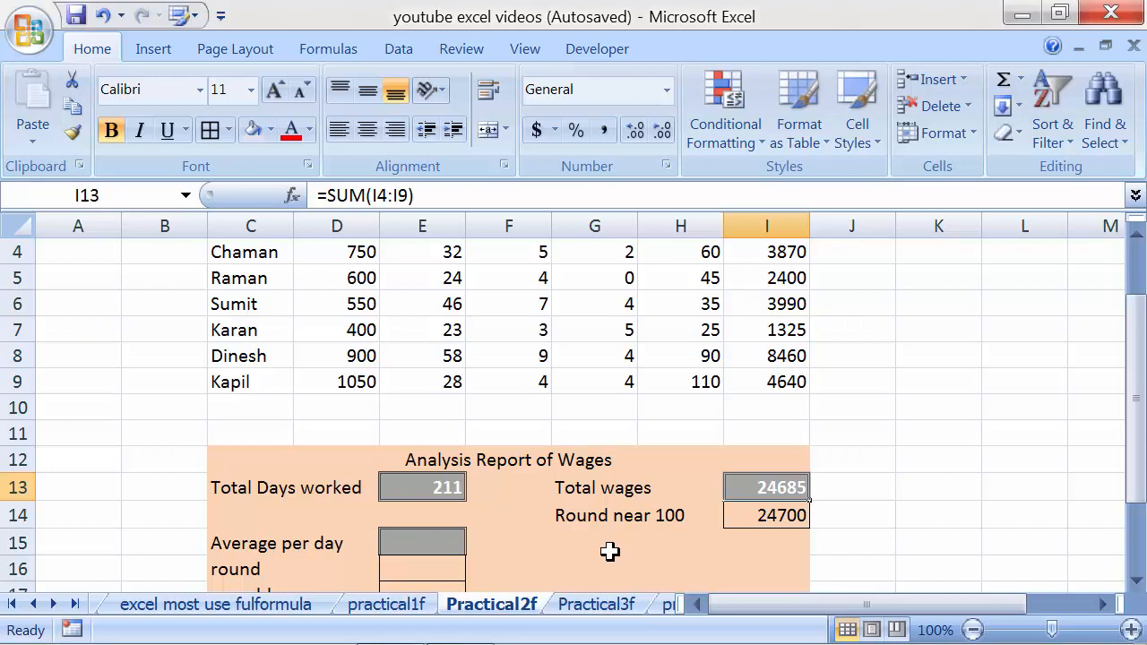
{"action": "key", "text": "Right"}
{"action": "type", "text": "24"}
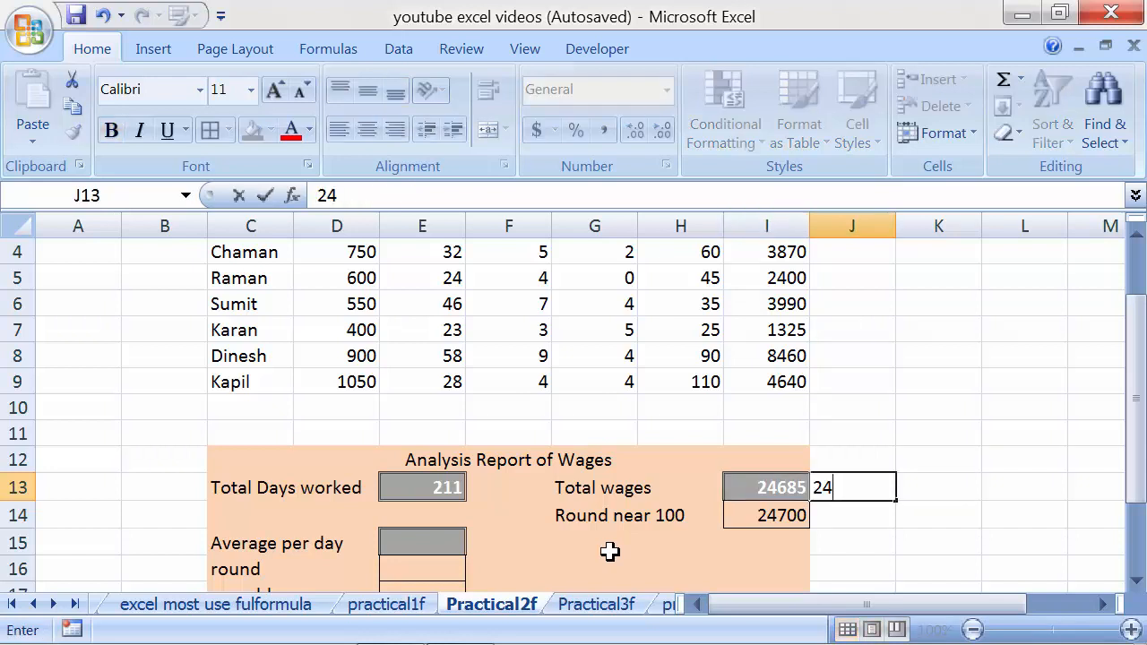
{"action": "type", "text": "635"}
{"action": "key", "text": "Return"}
{"action": "type", "text": "24600"}
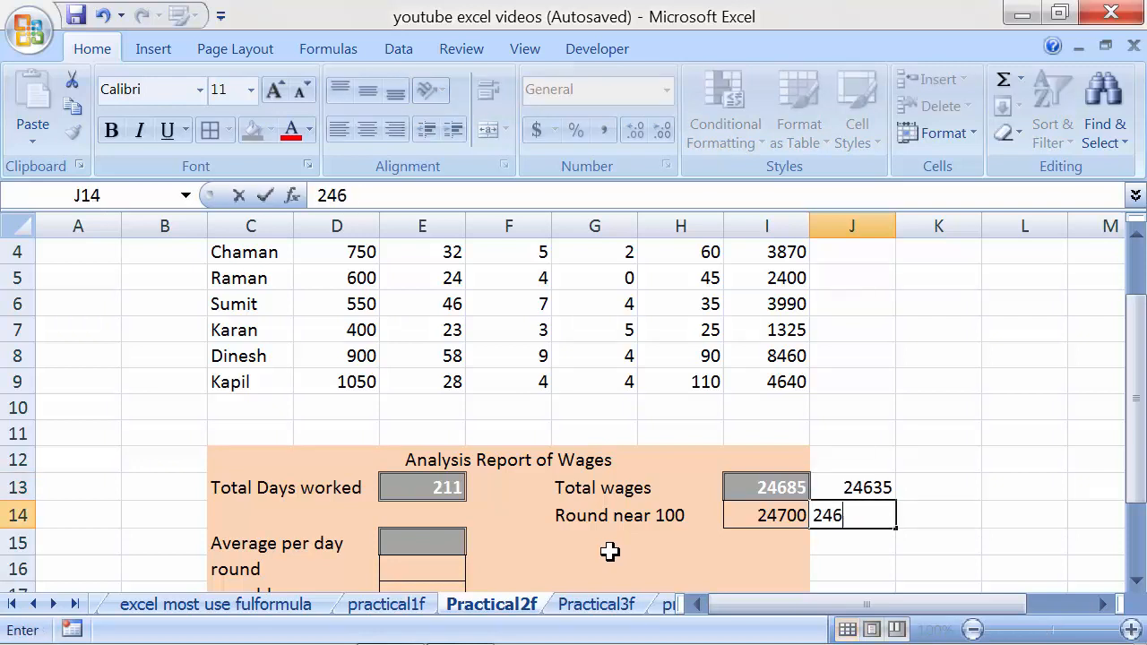
{"action": "key", "text": "Return"}
- Compare the example values in J13 and J14 with the wages total in I13 and its rounding to 100 in I14
{"action": "key", "text": "Up"}
{"action": "key", "text": "Up"}
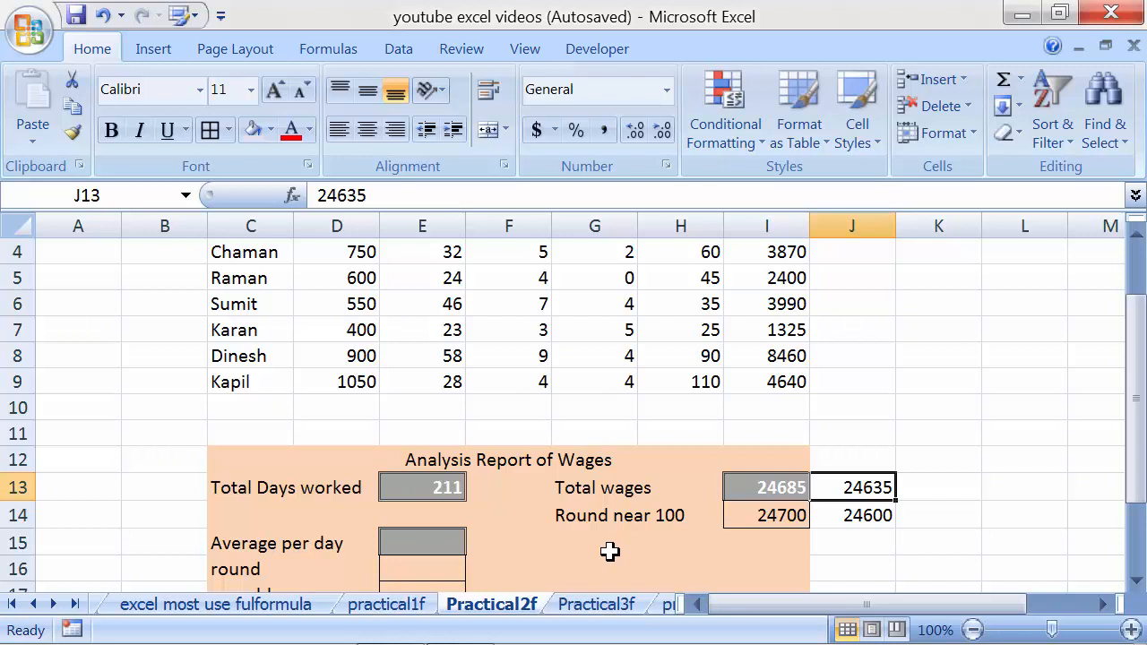
{"action": "key", "text": "Left"}
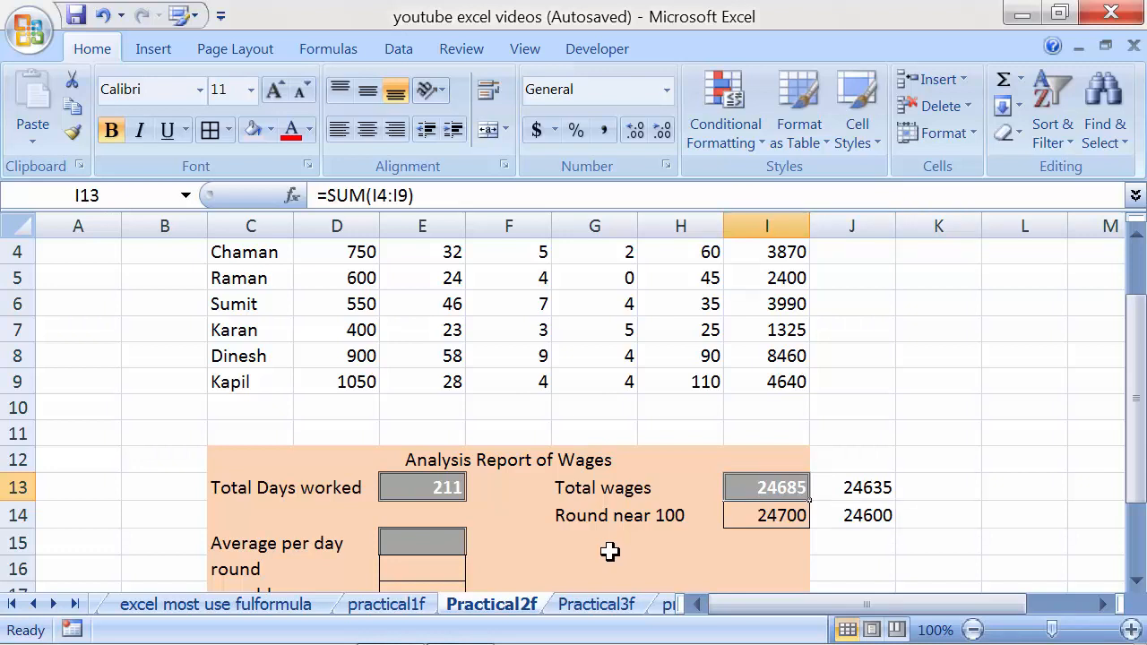
{"action": "key", "text": "Right"}
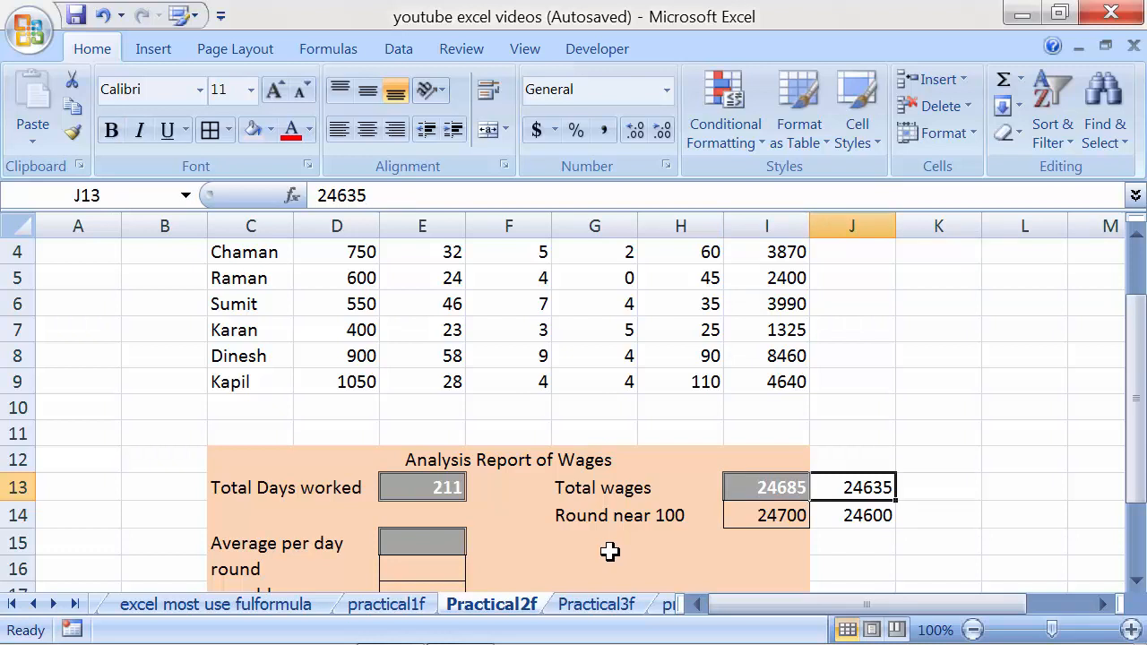
{"action": "key", "text": "Down"}
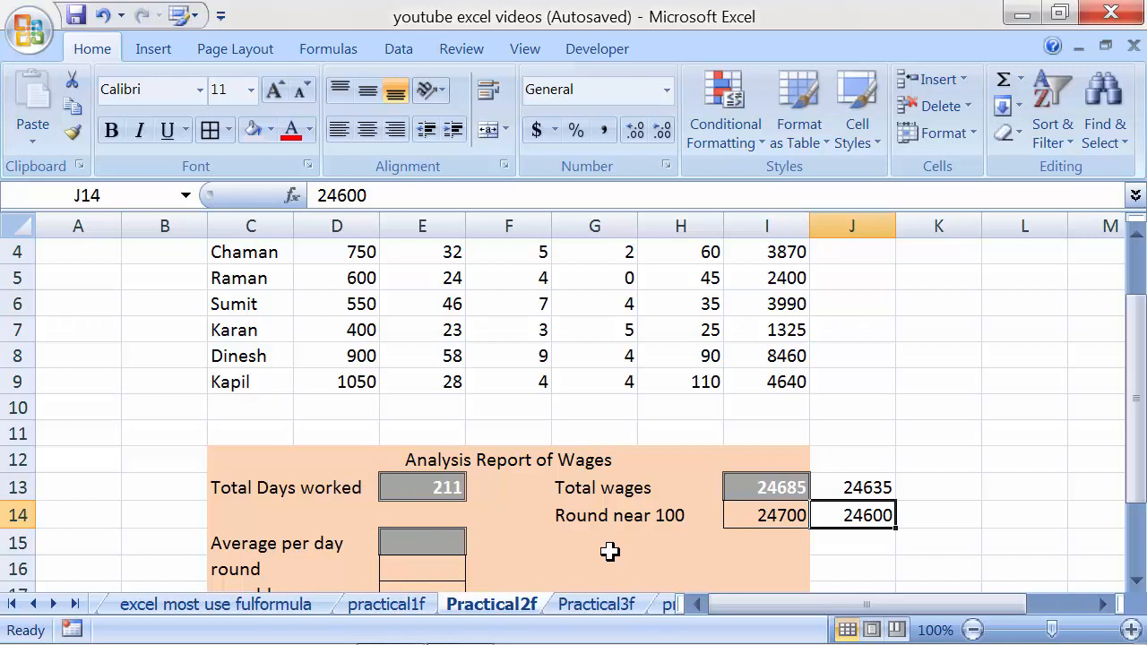
{"action": "key", "text": "Left"}
{"action": "key", "text": "Up"}
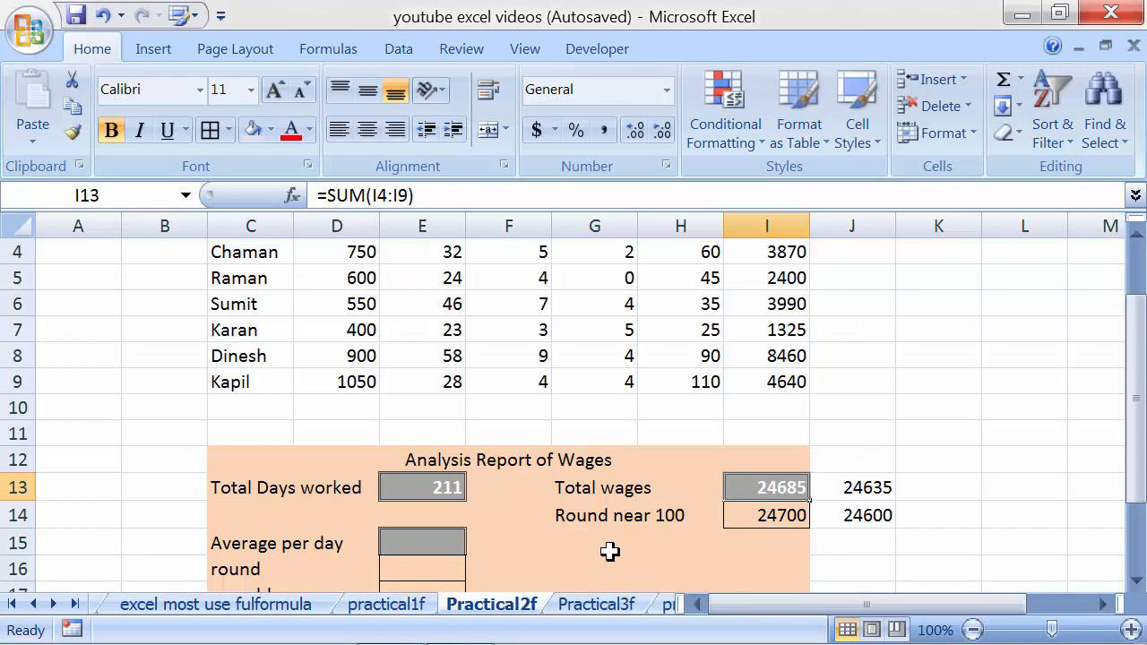
{"action": "key", "text": "Down"}
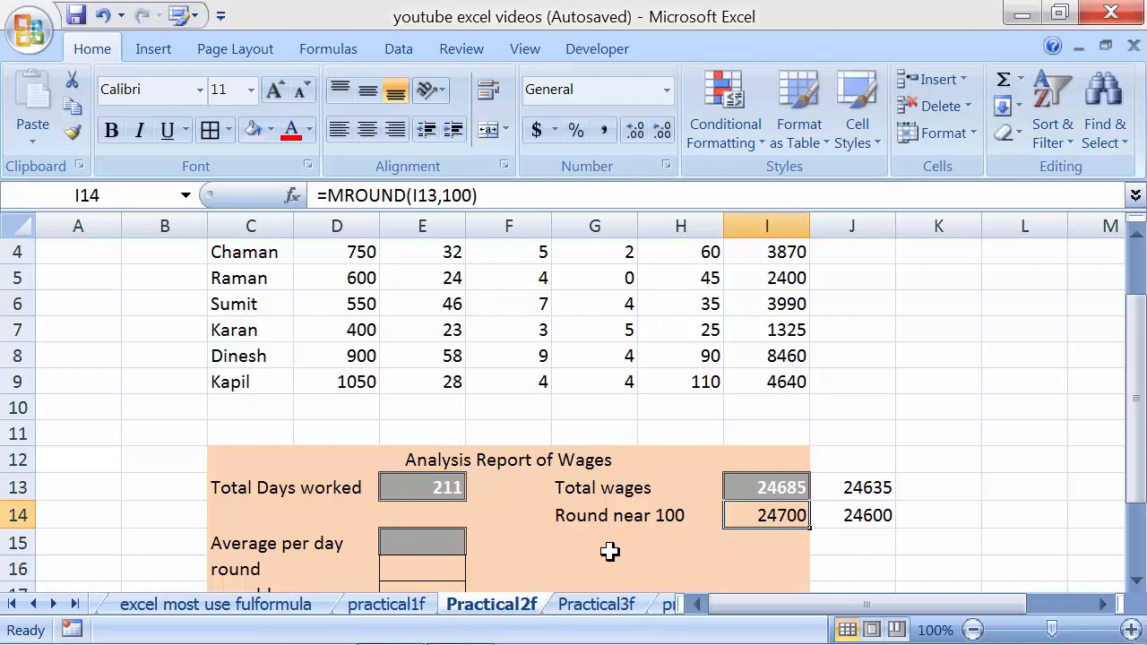
- Calculate the average wage per day in E15 by dividing total wages by total days worked with =I13/E13
{"action": "key", "text": "Left"}
{"action": "key", "text": "Left"}
{"action": "key", "text": "Left"}
{"action": "key", "text": "Left"}
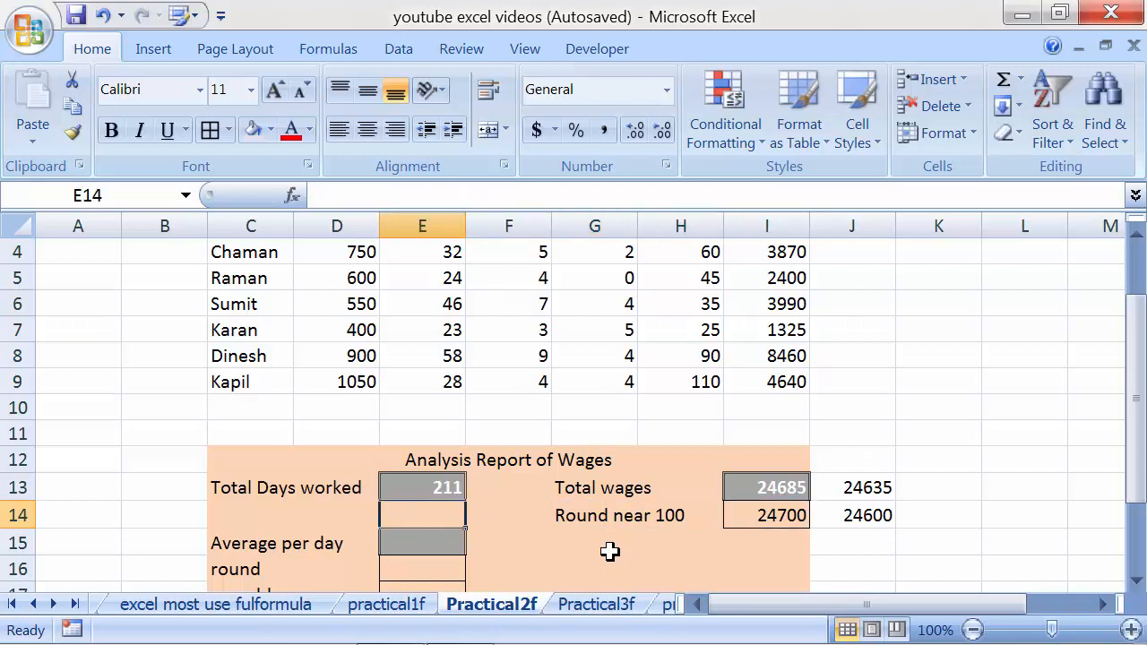
{"action": "key", "text": "Down"}
{"action": "key", "text": "Down"}
{"action": "key", "text": "Up"}
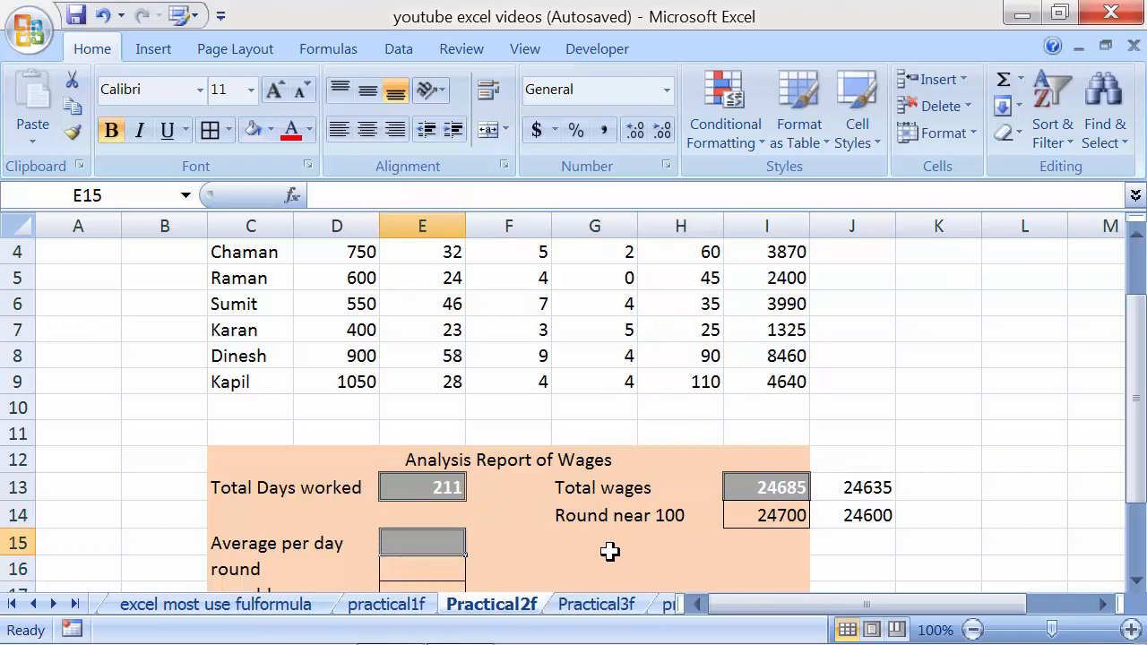
{"action": "type", "text": "="}
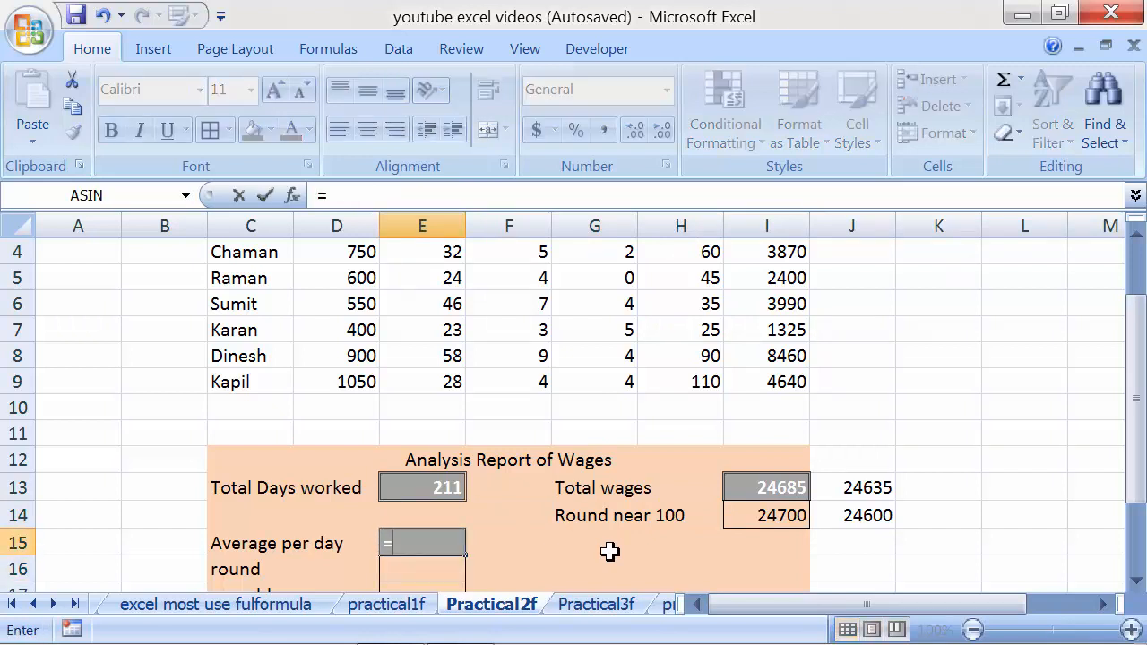
{"action": "left_click", "coordinate": [781, 484]}
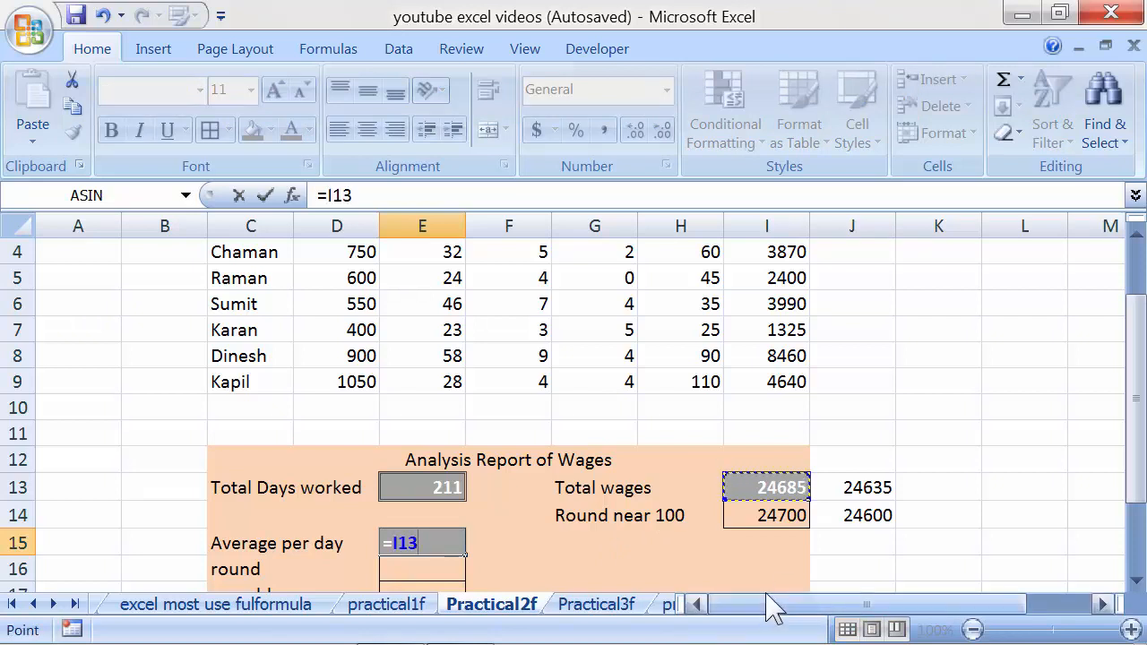
{"action": "type", "text": "/"}
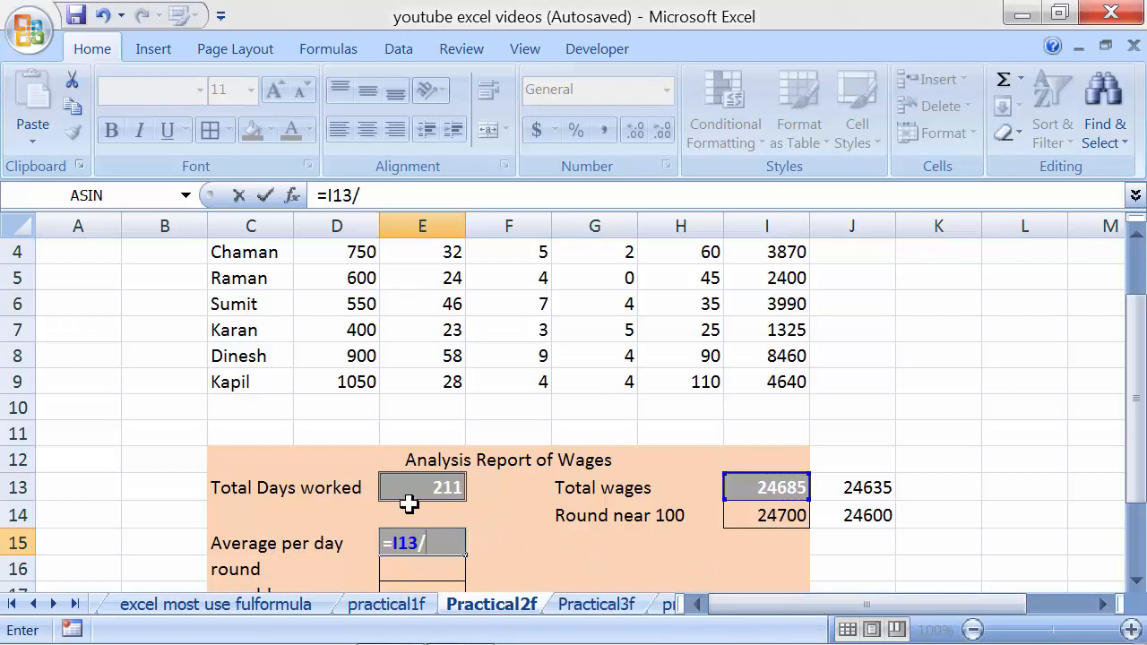
{"action": "left_click", "coordinate": [418, 488]}
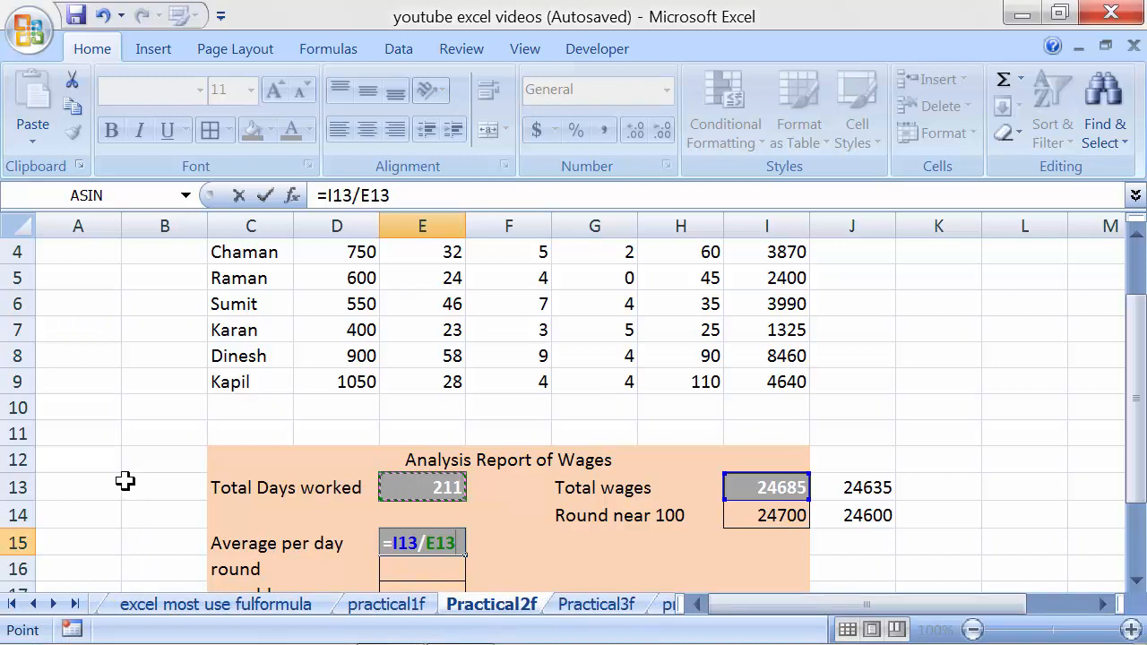
{"action": "key", "text": "Return"}
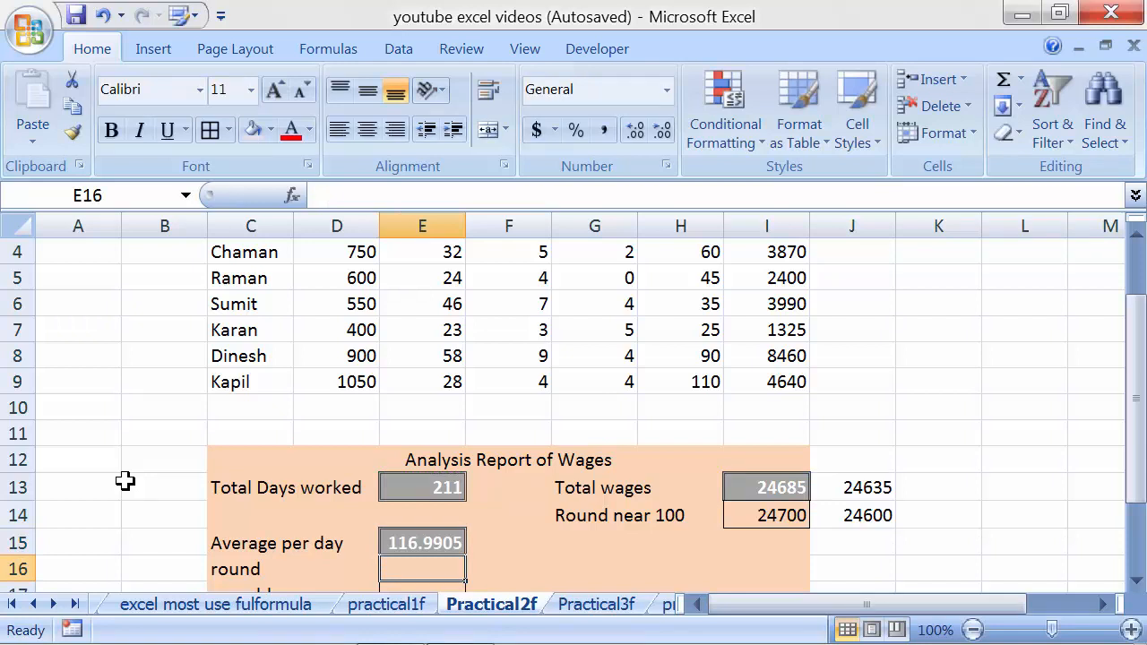
- Round the average per day to zero decimal places in E16 with =round(E15,0)
{"action": "key", "text": "Down"}
{"action": "key", "text": "Up"}
{"action": "key", "text": "Up"}
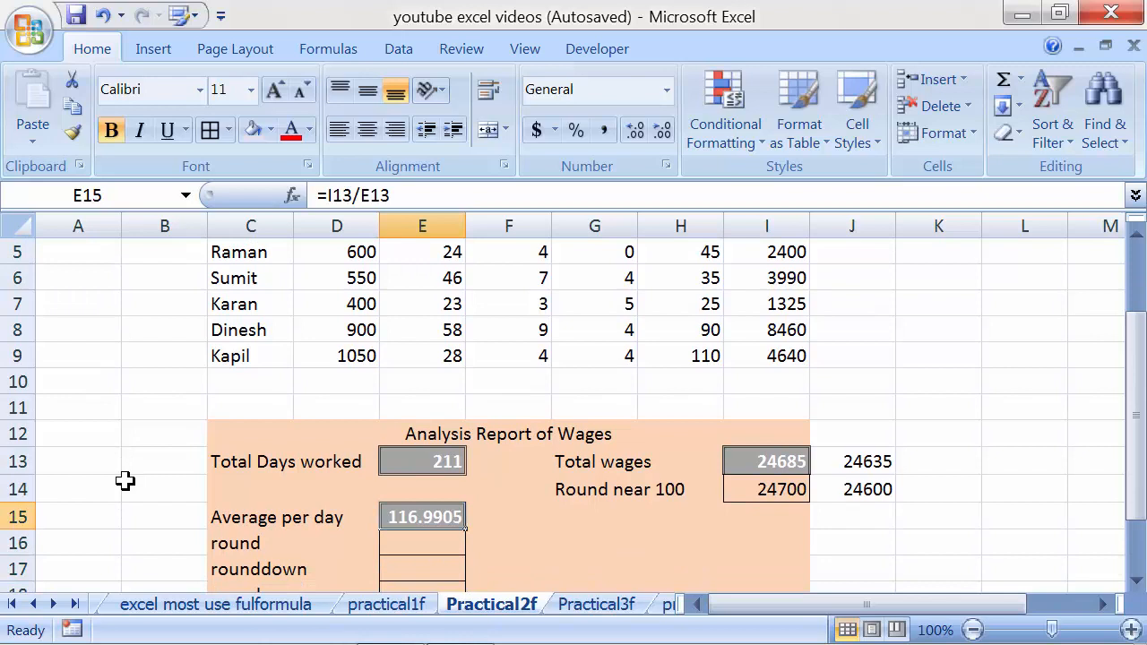
{"action": "key", "text": "Down"}
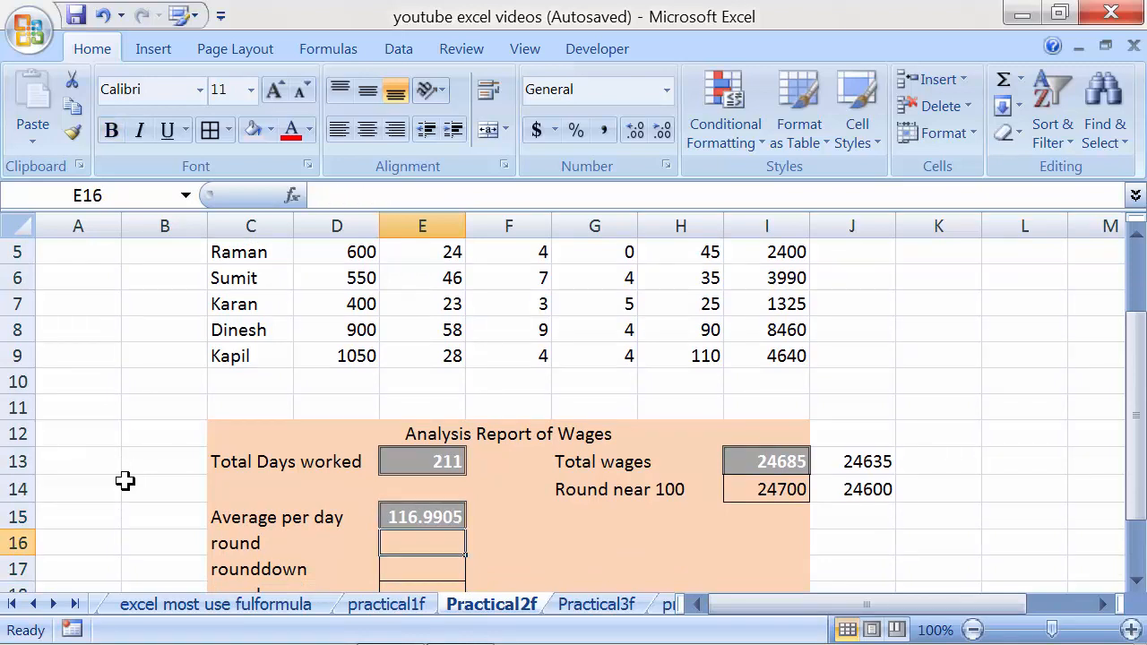
{"action": "type", "text": "="}
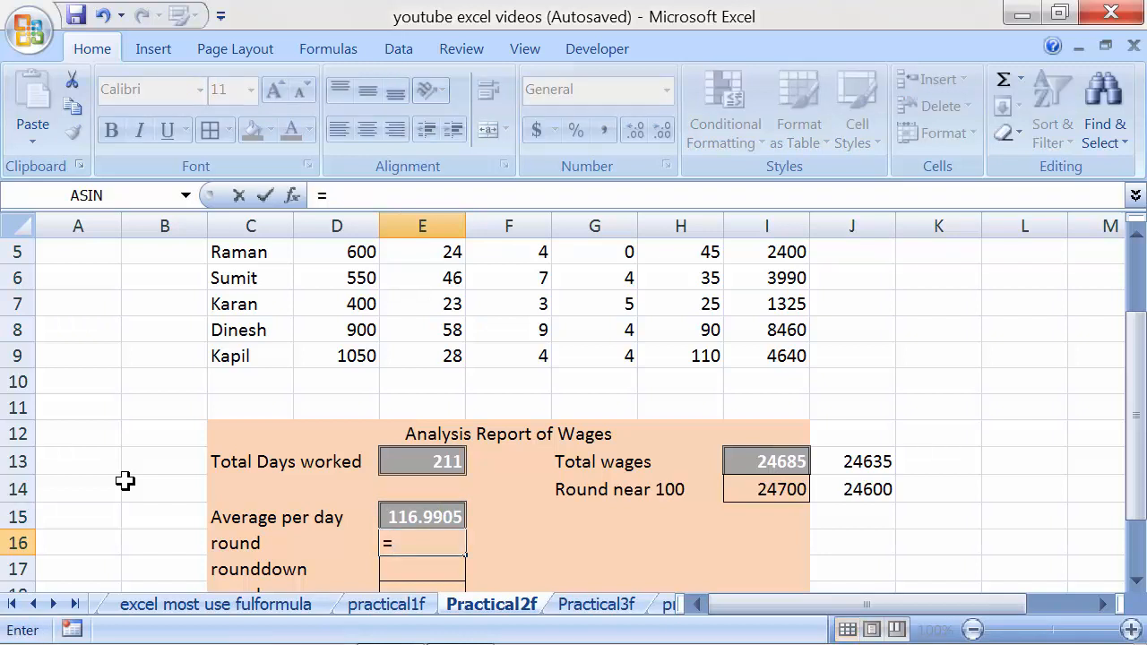
{"action": "type", "text": "round"}
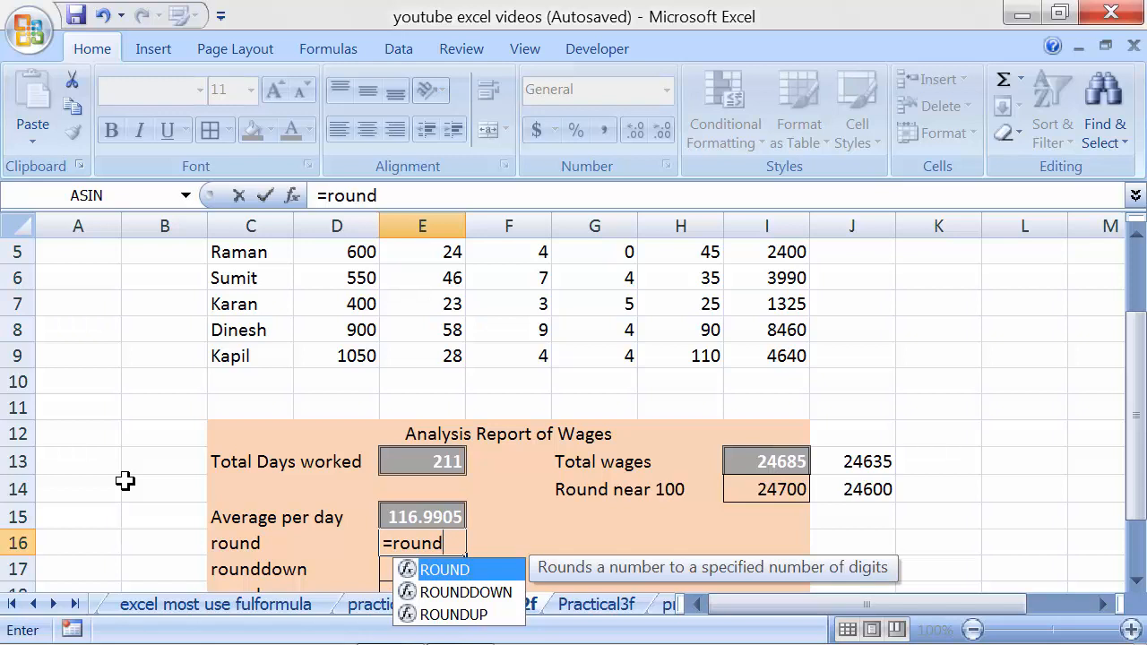
{"action": "type", "text": "("}
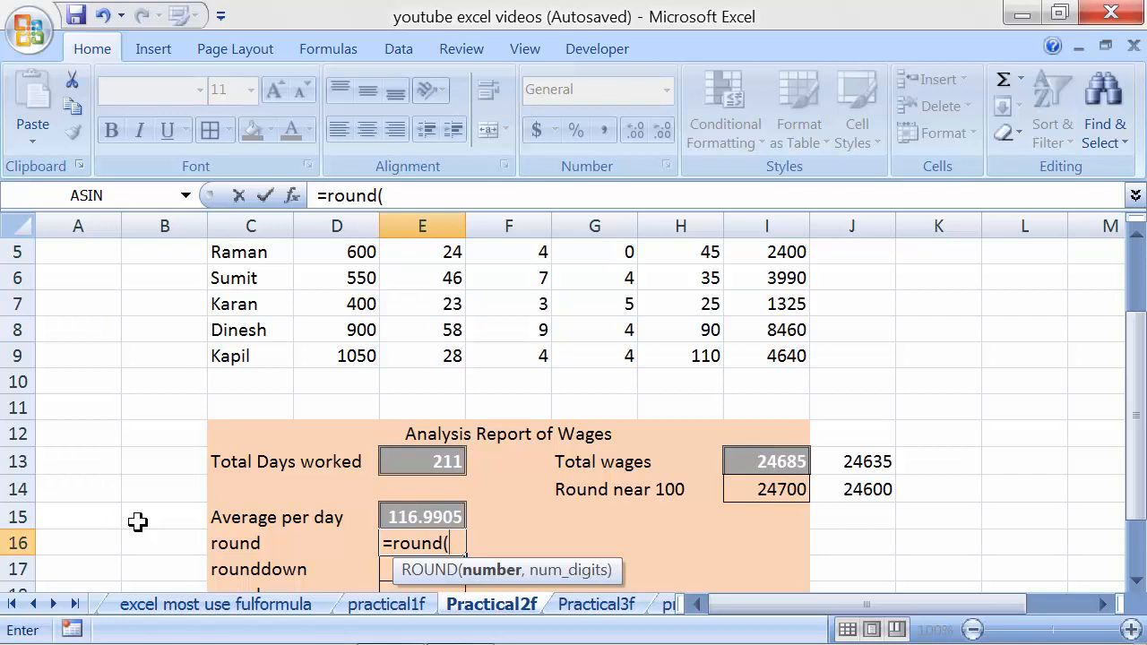
{"action": "left_click", "coordinate": [382, 516]}
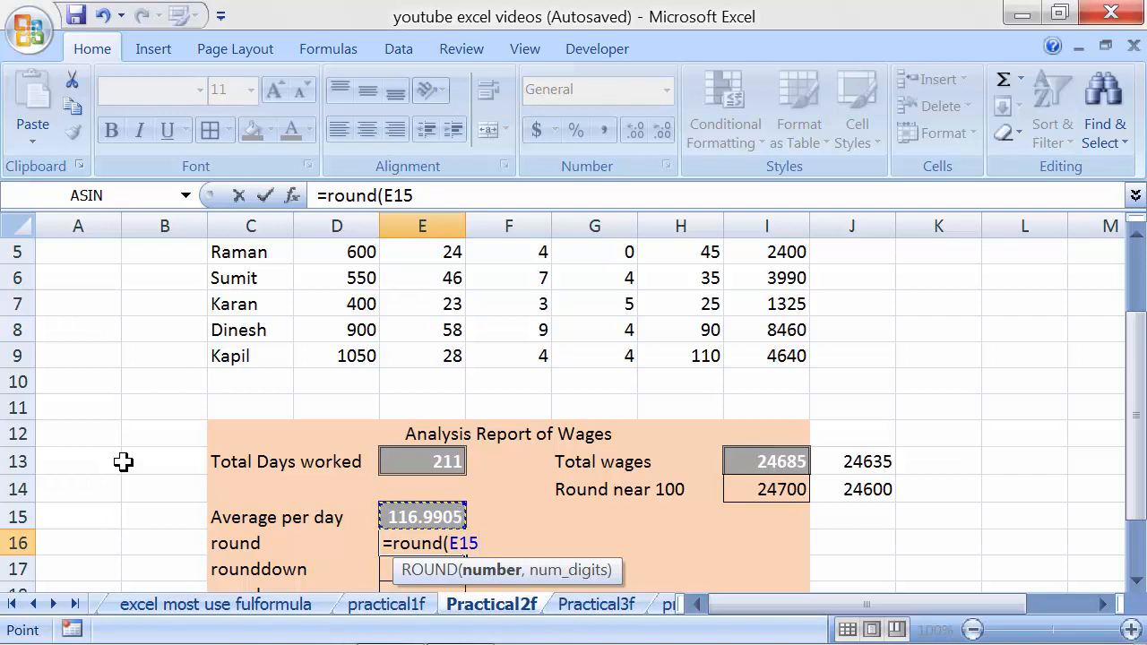
{"action": "type", "text": ","}
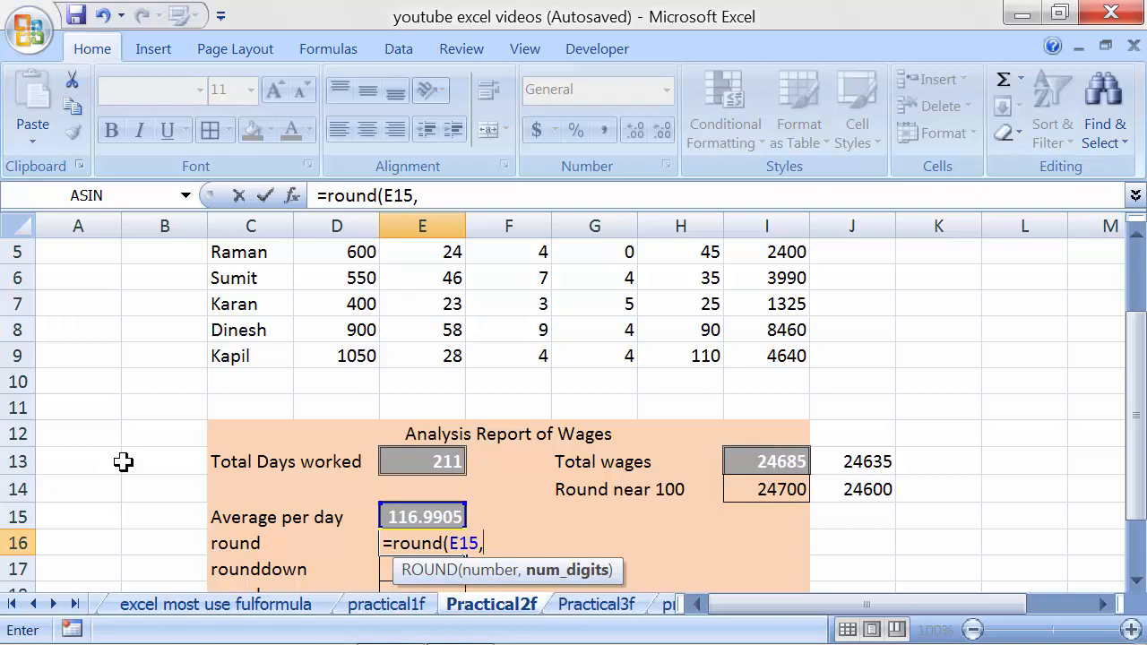
{"action": "type", "text": "0"}
{"action": "type", "text": ")"}
{"action": "key", "text": "Return"}
{"action": "key", "text": "Up"}
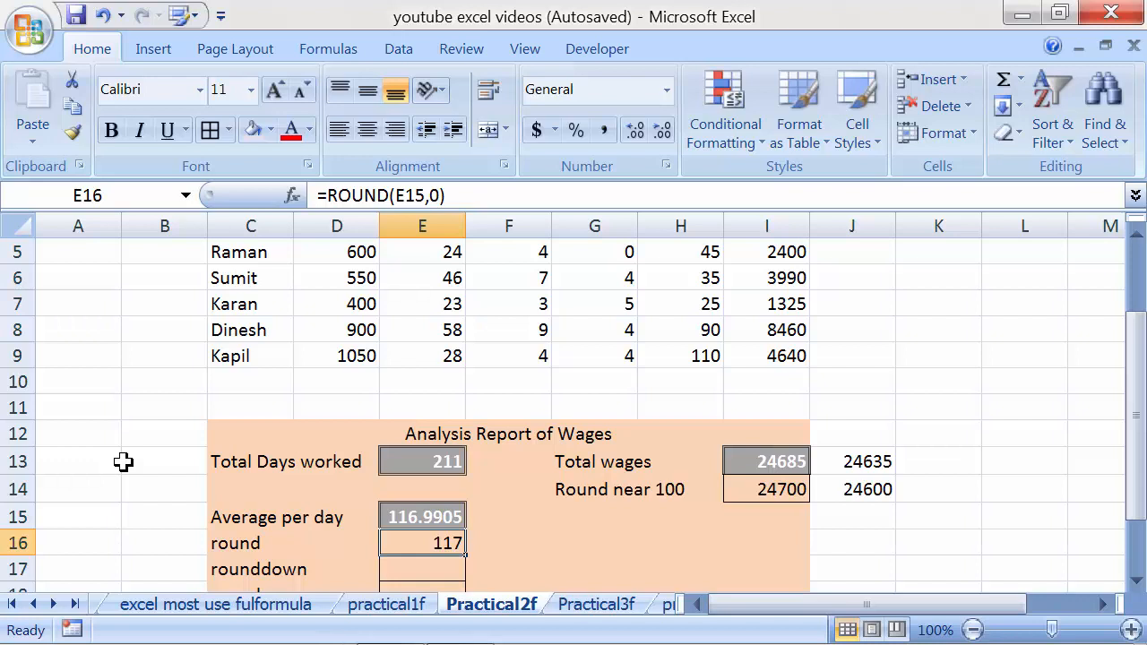
- Replace the formula in E16 with =round(E15,1) to round the average per day to one decimal place
{"action": "type", "text": "="}
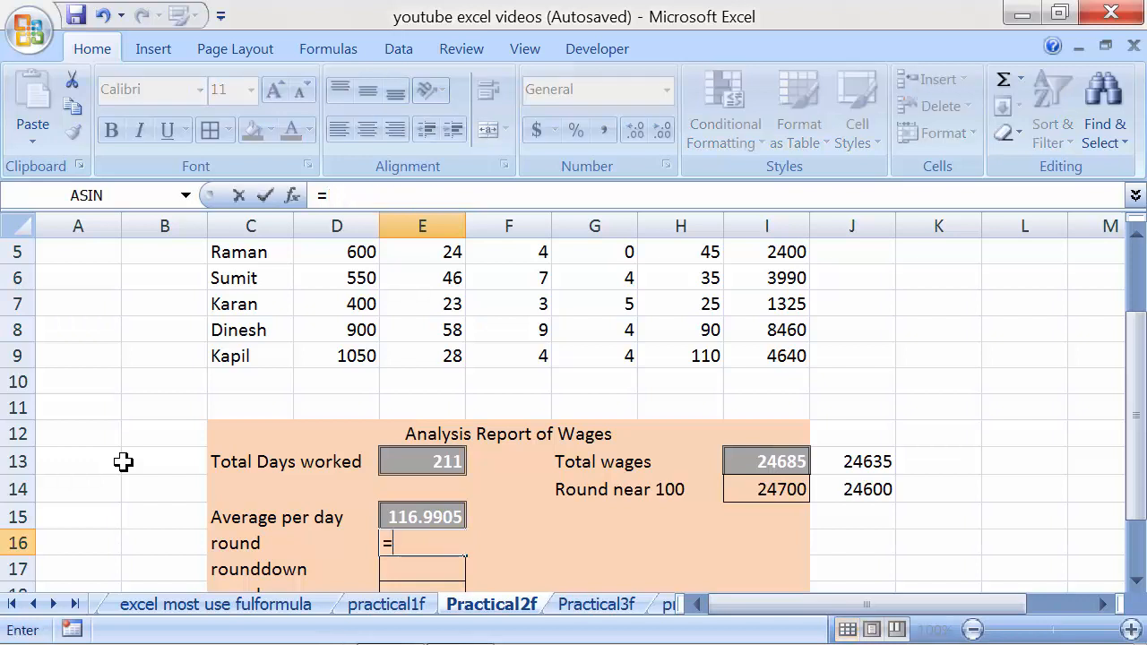
{"action": "type", "text": "round("}
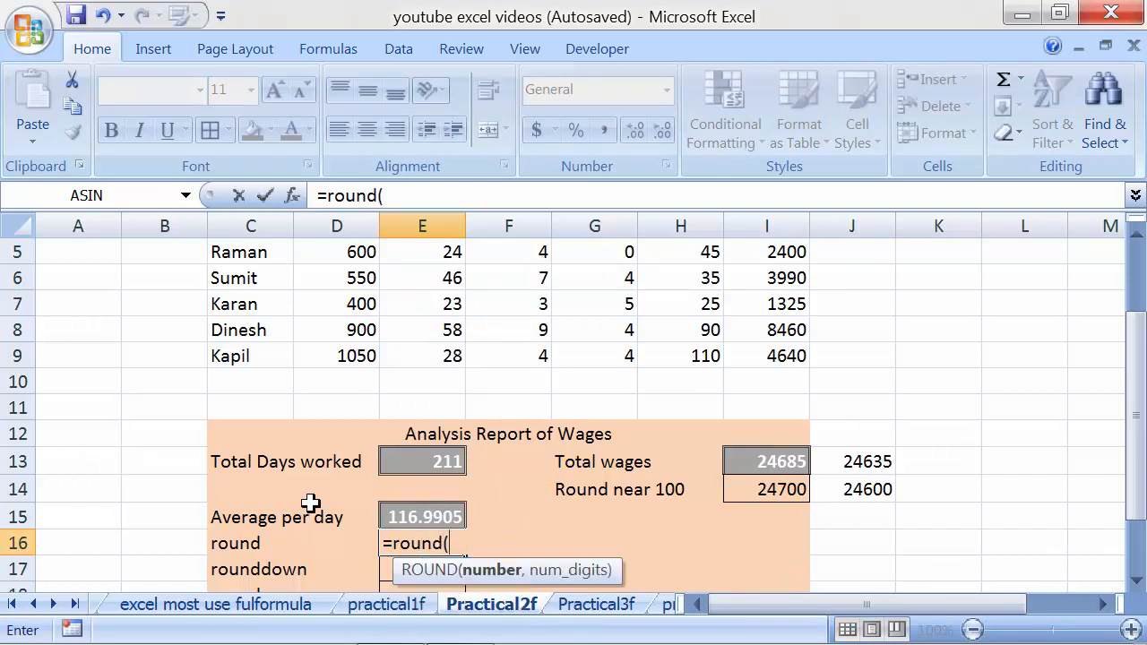
{"action": "left_click", "coordinate": [410, 519]}
{"action": "type", "text": ","}
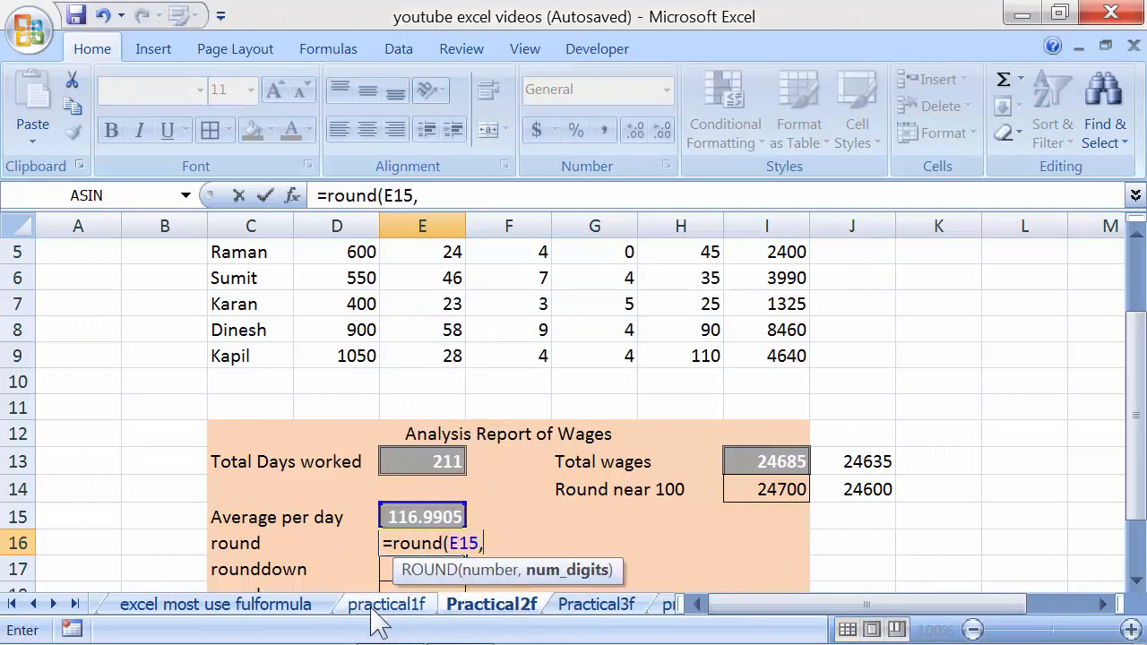
{"action": "type", "text": "1)"}
{"action": "key", "text": "Return"}
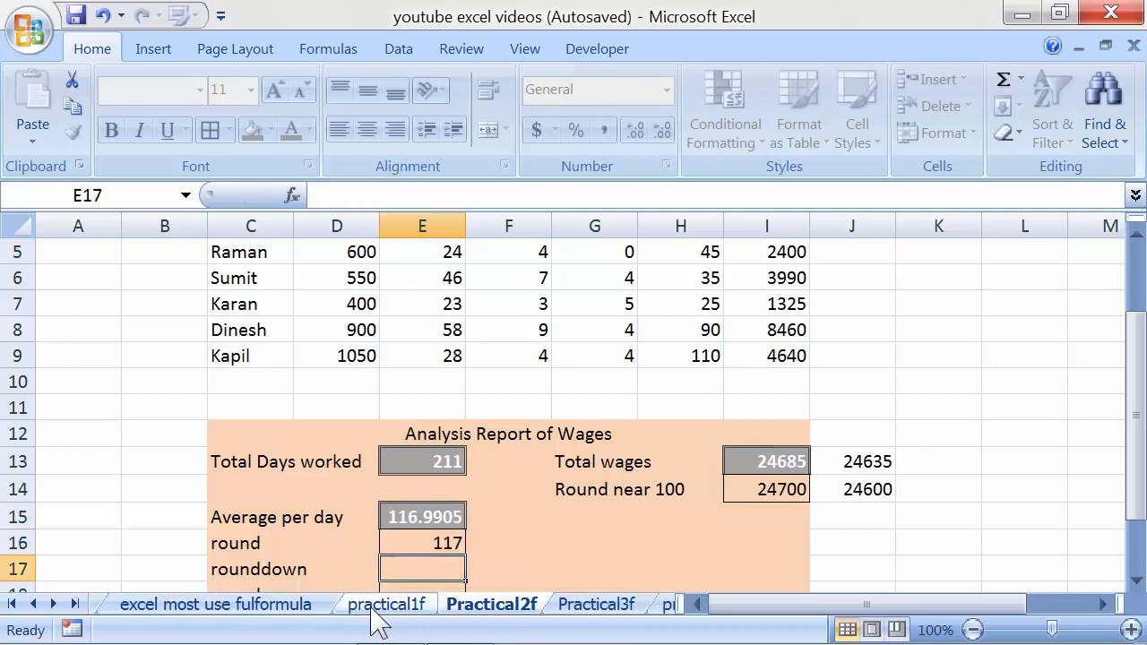
- Format the rounded average in E16 as Number with one decimal place
{"action": "key", "text": "Up"}
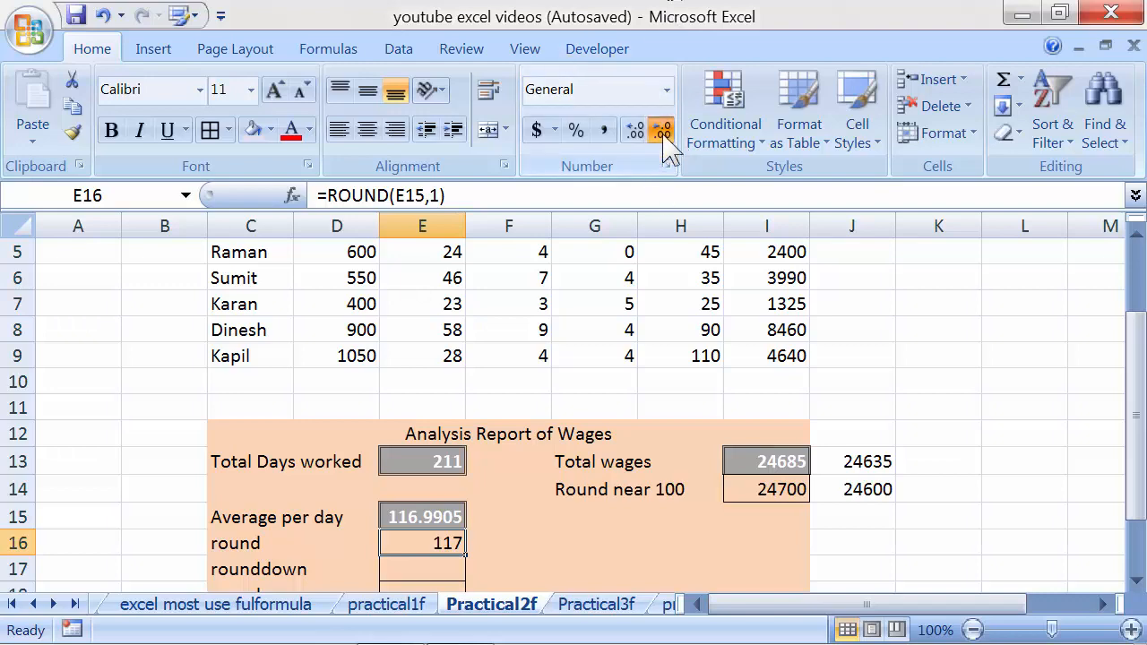
{"action": "left_click", "coordinate": [667, 90]}
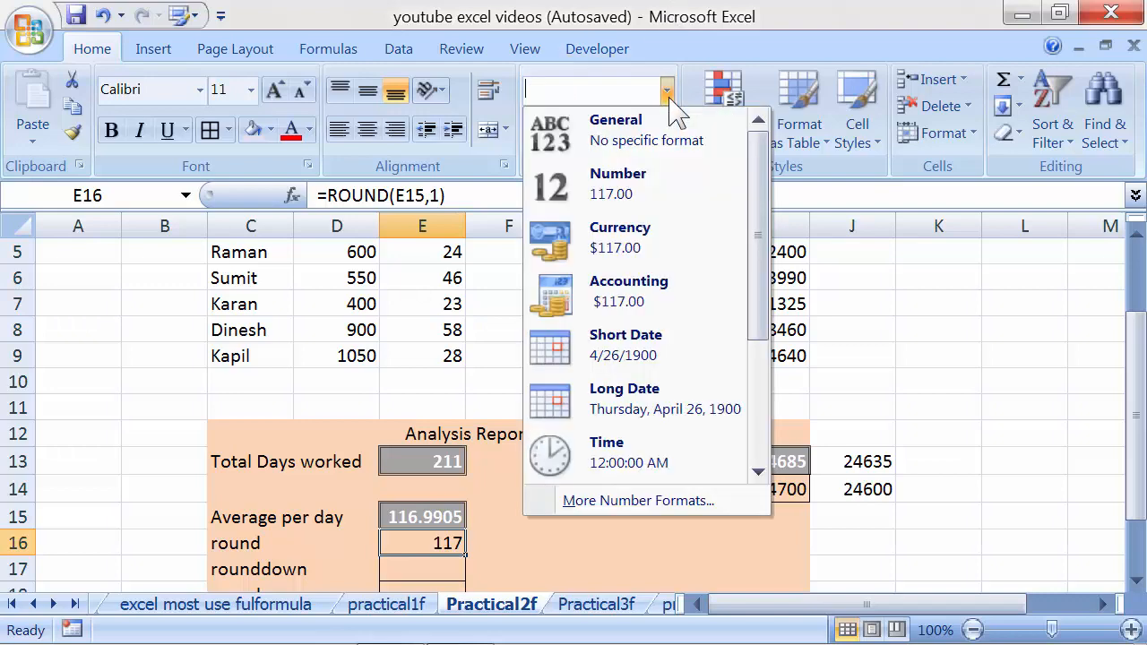
{"action": "left_click", "coordinate": [660, 179]}
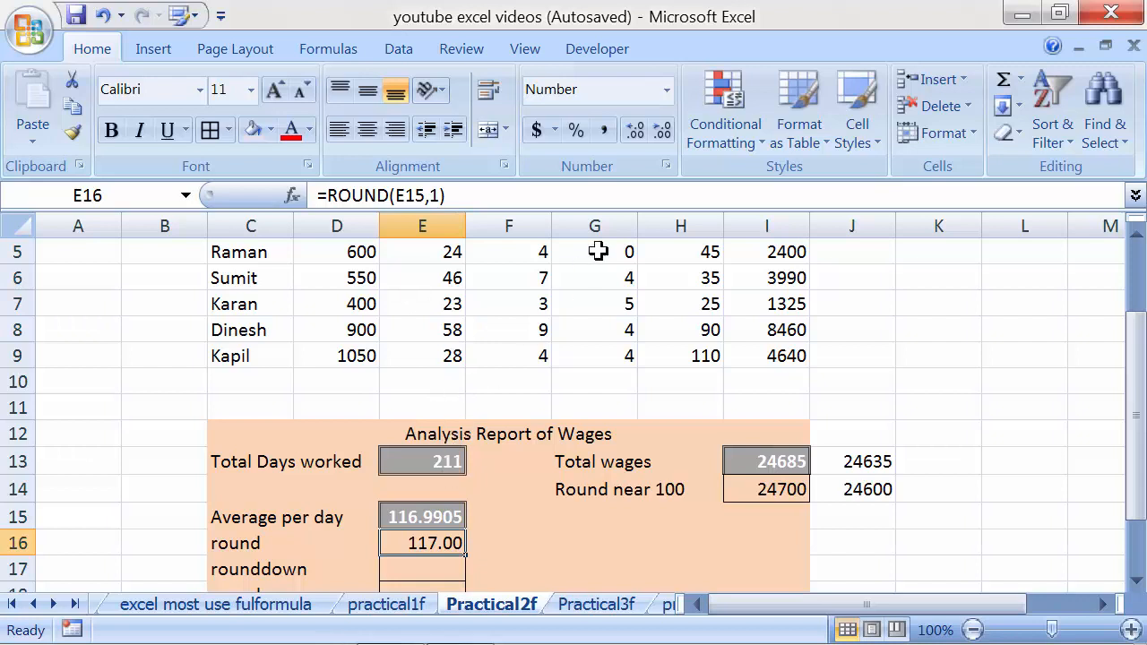
{"action": "left_click", "coordinate": [662, 131]}
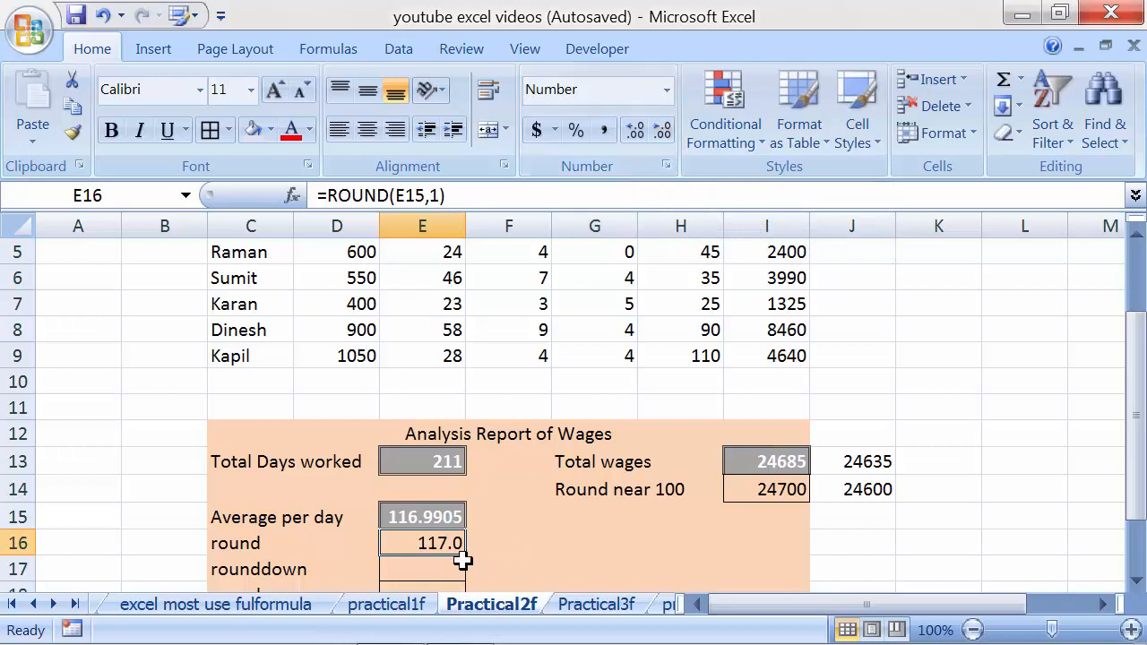
- Replace the formula in E16 with =round(E15,2) to round the average per day to two decimal places
{"action": "type", "text": "="}
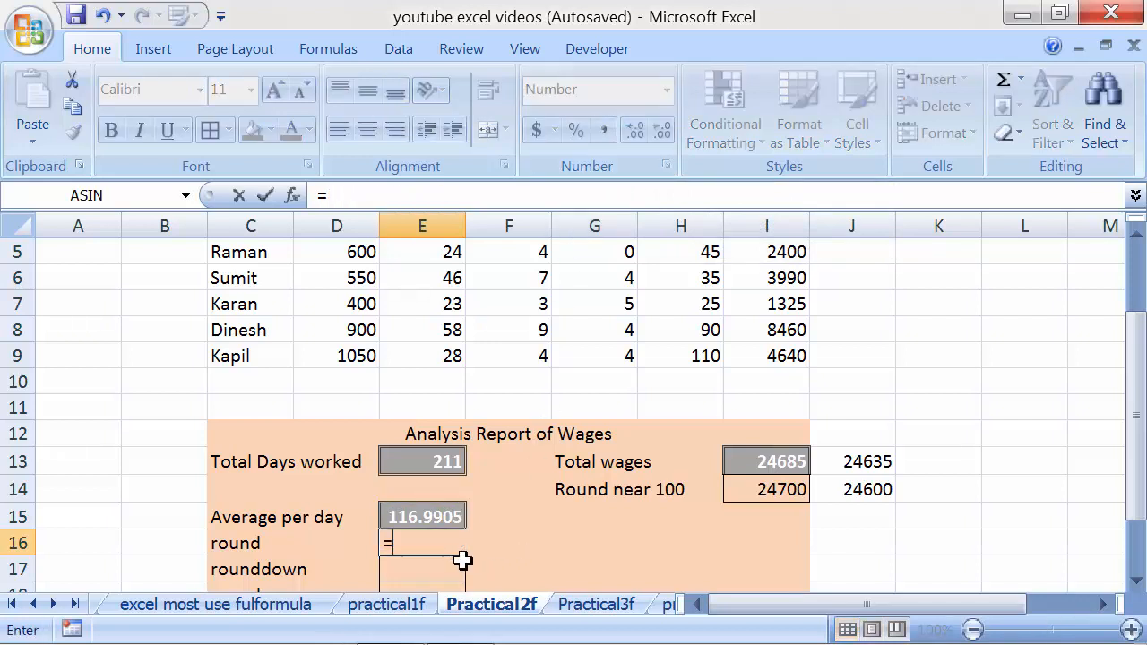
{"action": "type", "text": "round"}
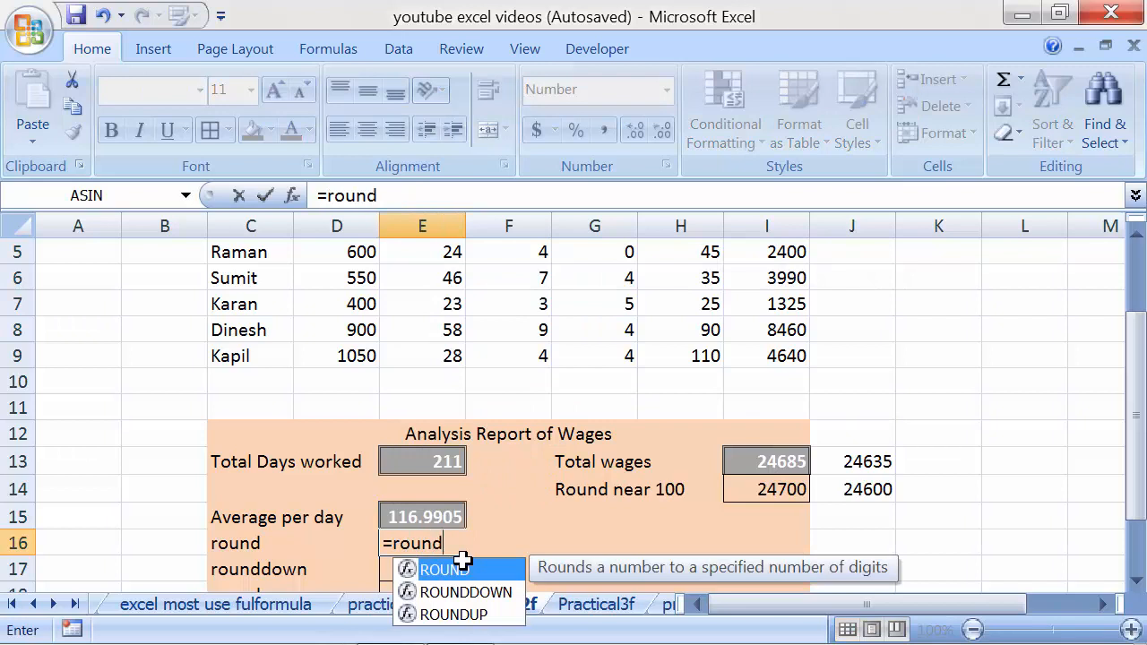
{"action": "type", "text": "("}
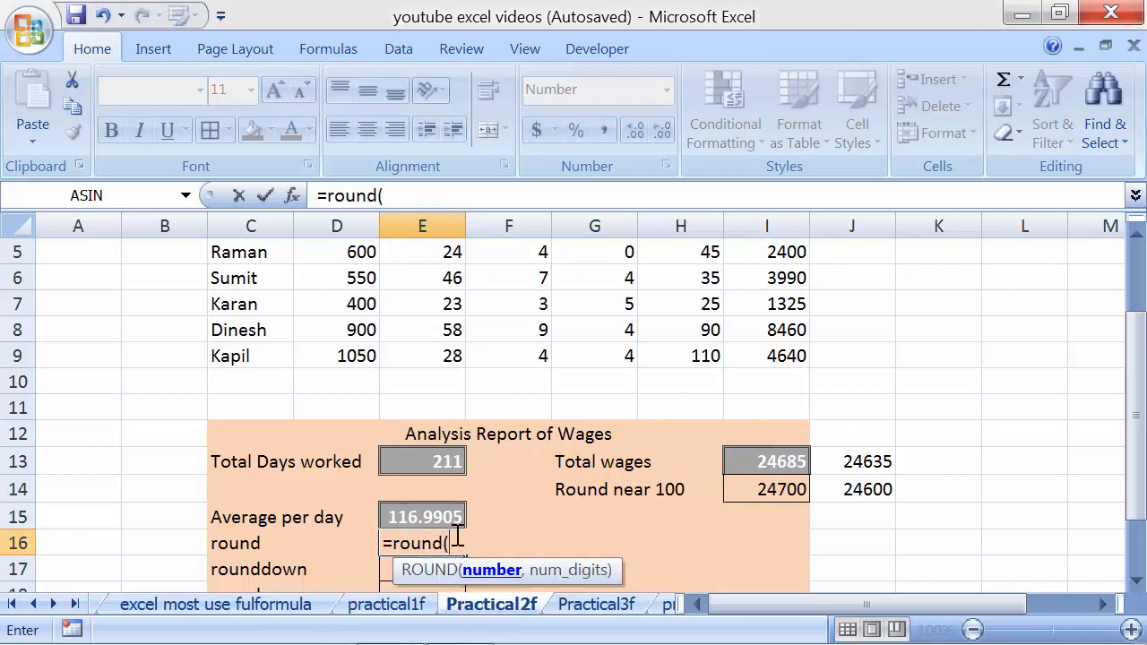
{"action": "left_click", "coordinate": [455, 515]}
{"action": "type", "text": ",2)"}
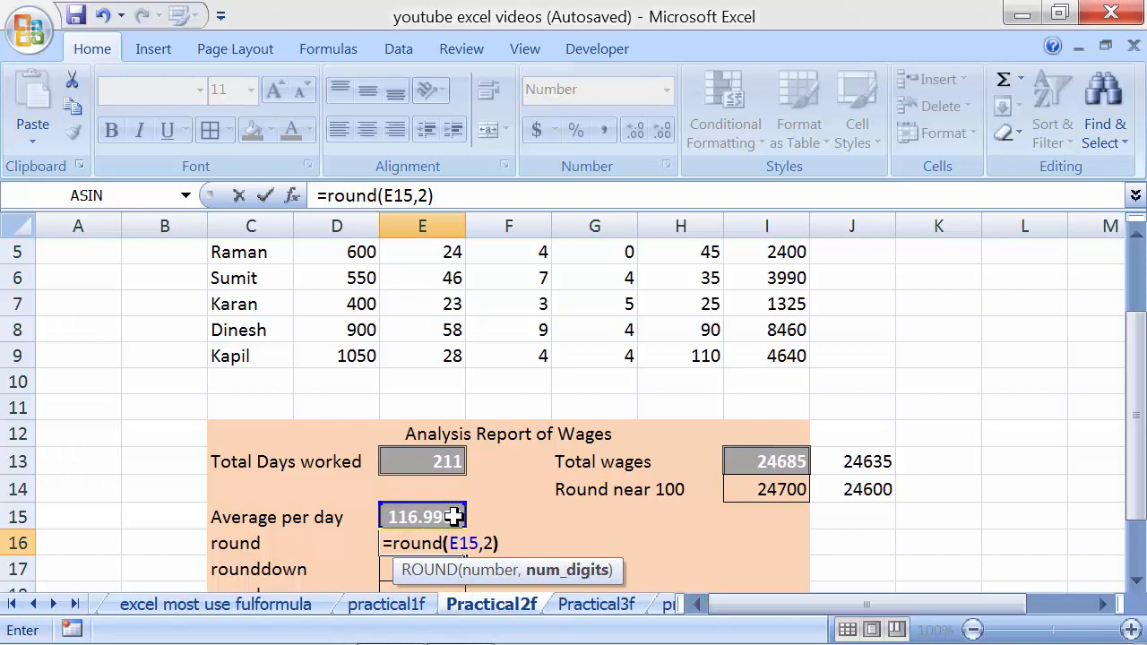
{"action": "key", "text": "Return"}
- Format the rounded average in E16 to show two decimal places
{"action": "key", "text": "Up"}
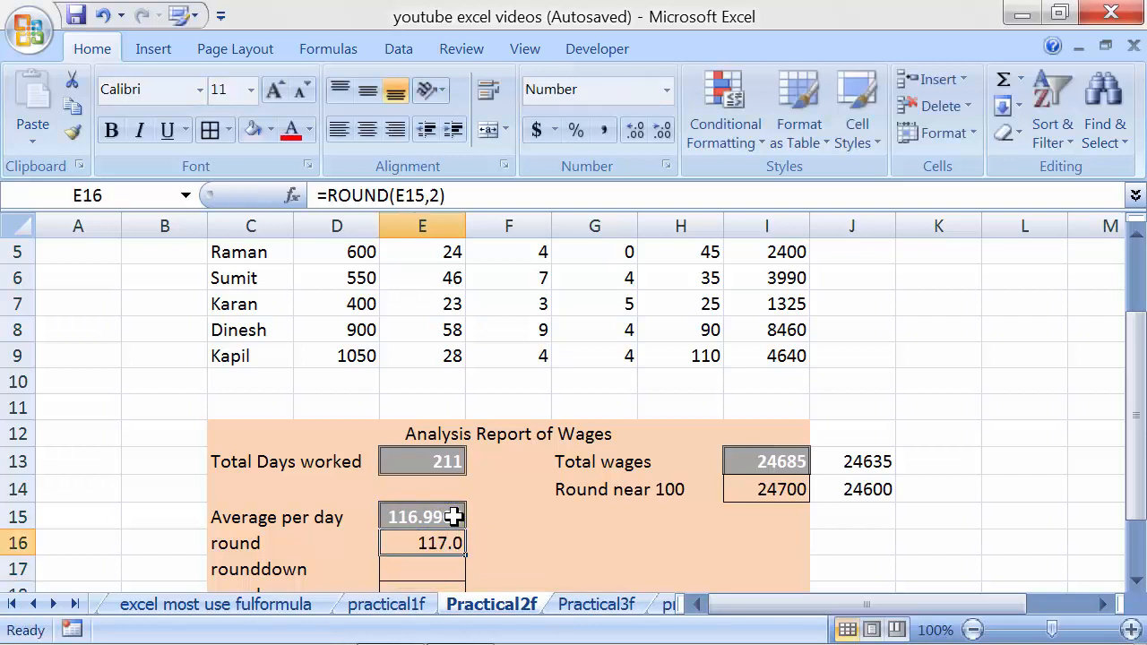
{"action": "left_click", "coordinate": [662, 132]}
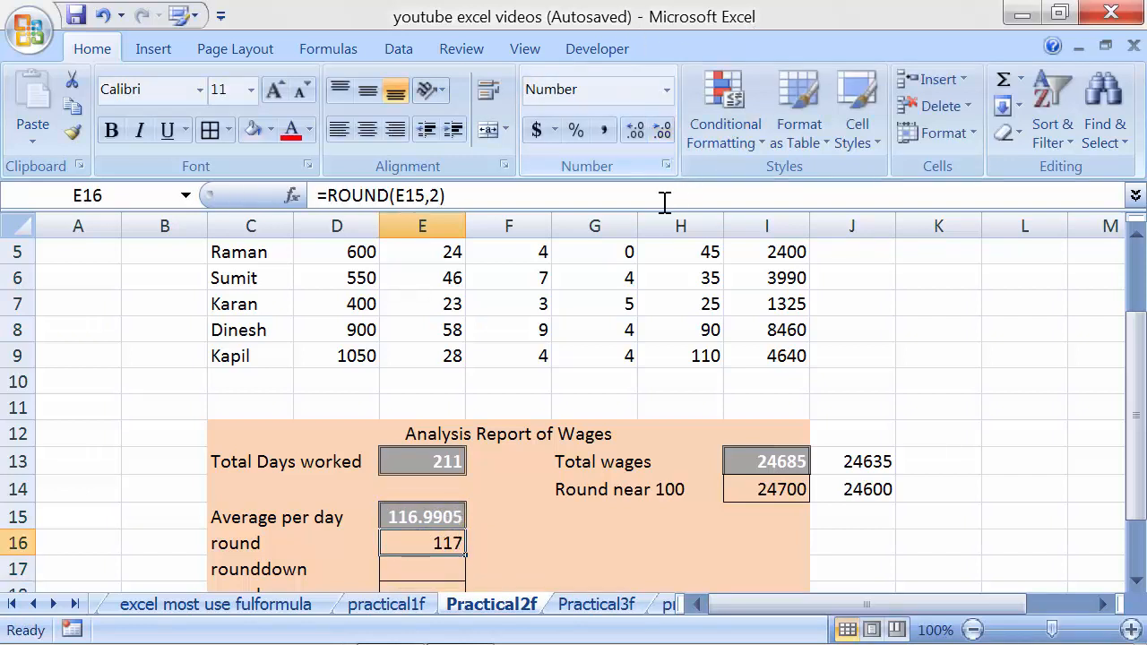
{"action": "left_click", "coordinate": [635, 132]}
{"action": "left_click", "coordinate": [635, 133]}
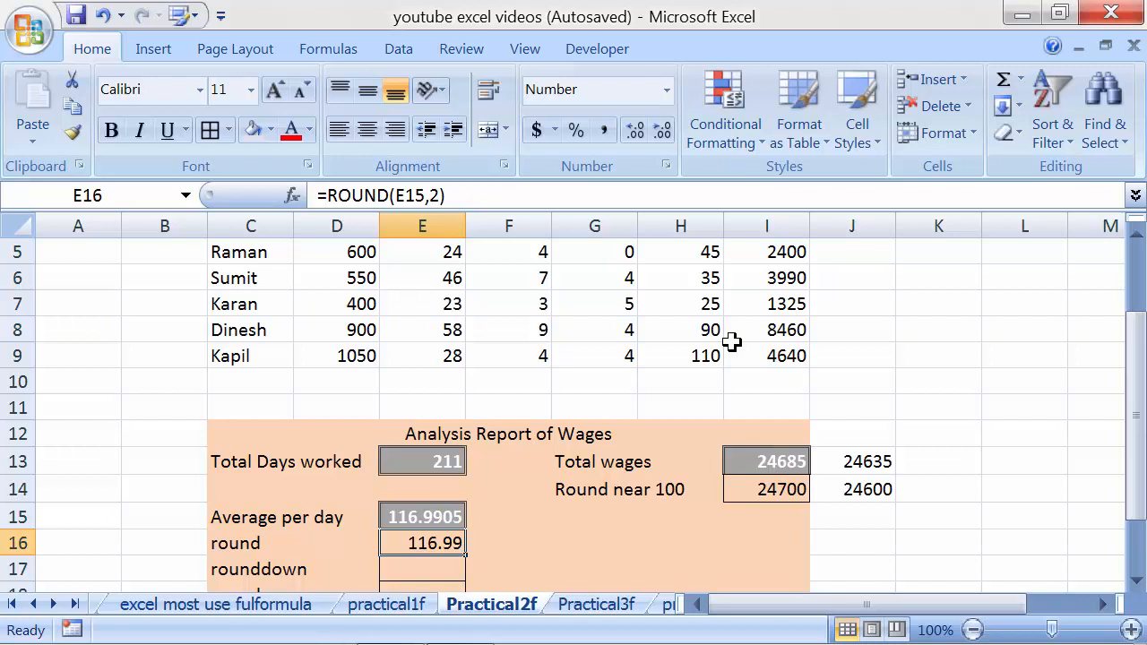
- Begin a ROUNDDOWN formula in the rounddown cell E17 with the average per day in E15 as its number
{"action": "left_click", "coordinate": [417, 568]}
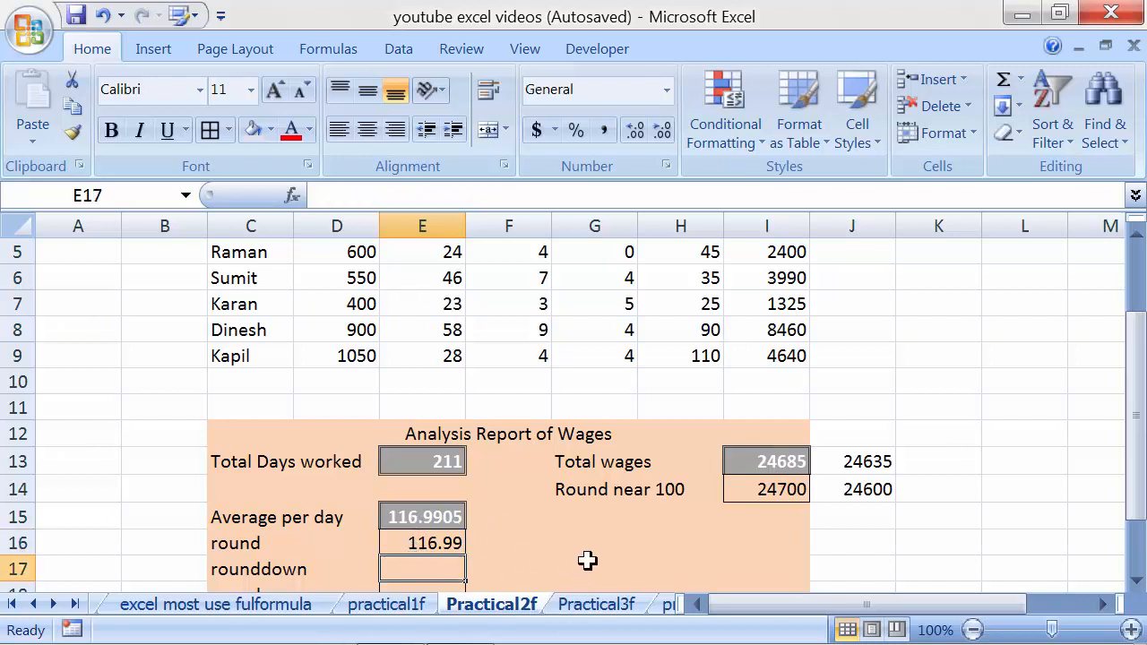
{"action": "type", "text": "="}
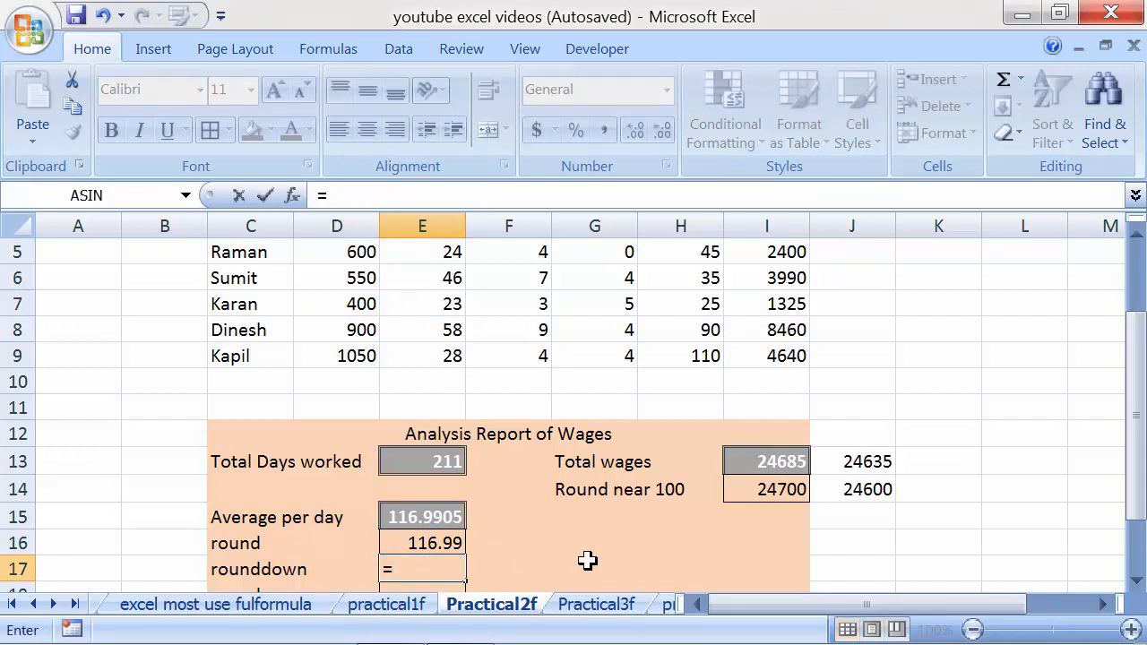
{"action": "scroll", "coordinate": [477, 563], "scroll_direction": "down", "scroll_amount": 1}
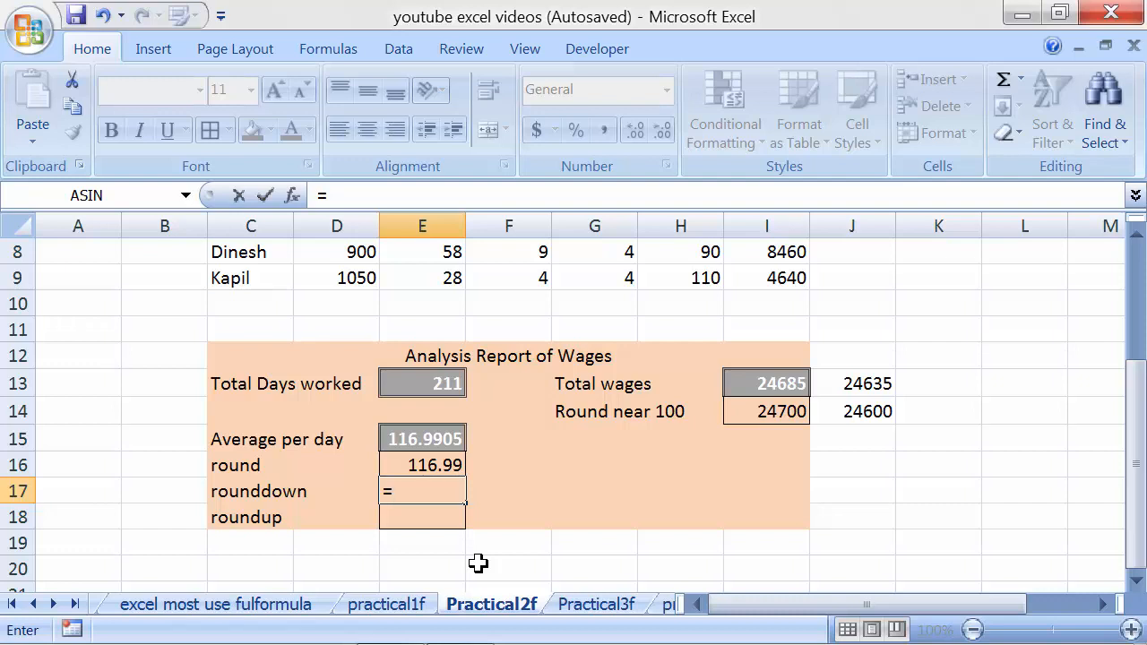
{"action": "type", "text": "roun"}
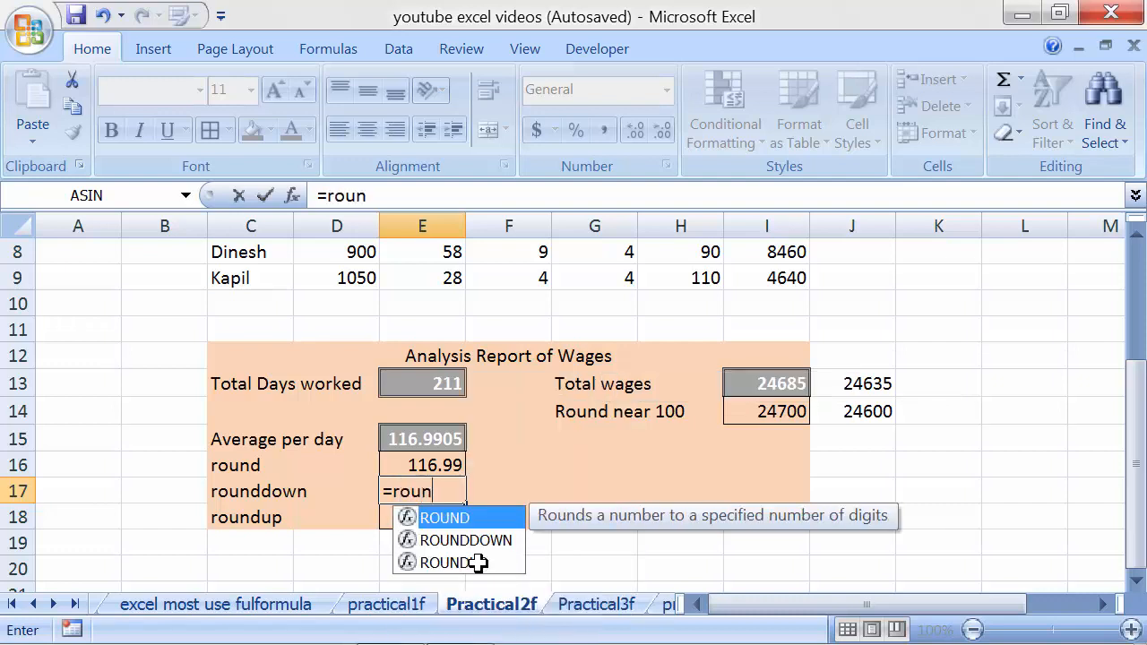
{"action": "type", "text": "ddown("}
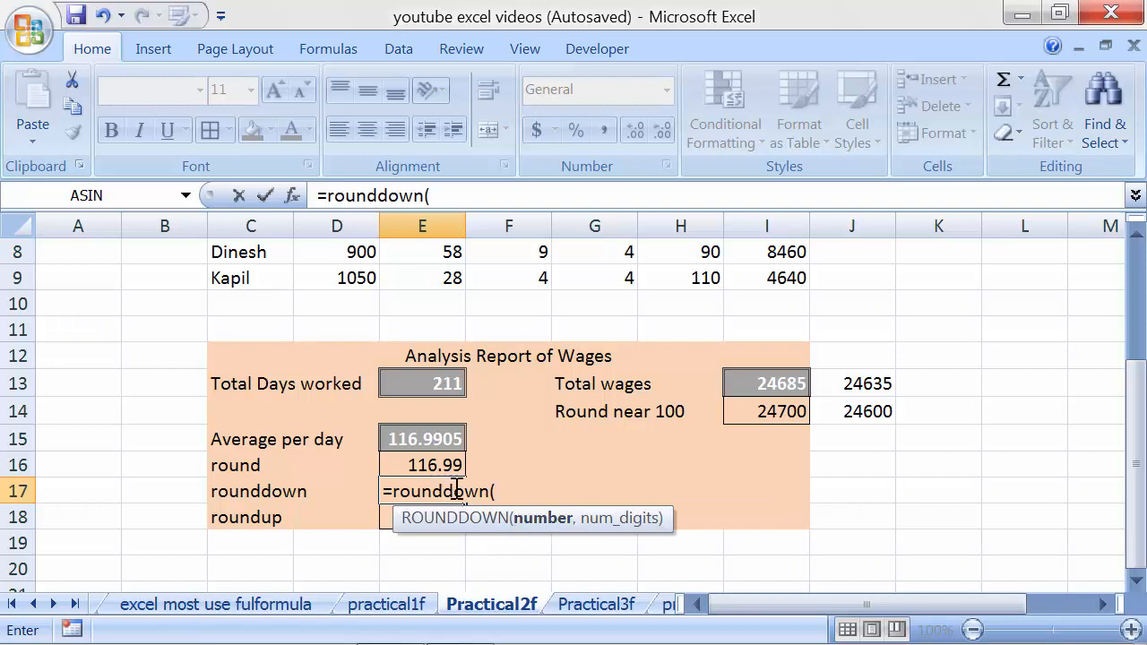
{"action": "left_click", "coordinate": [436, 438]}
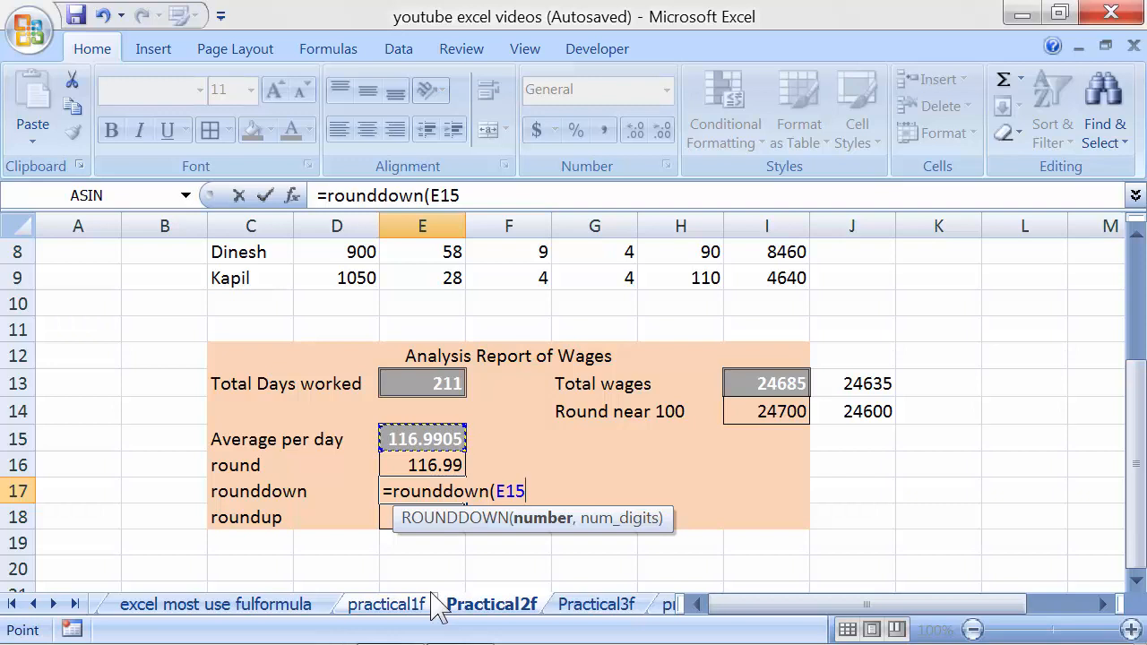
{"action": "type", "text": ","}
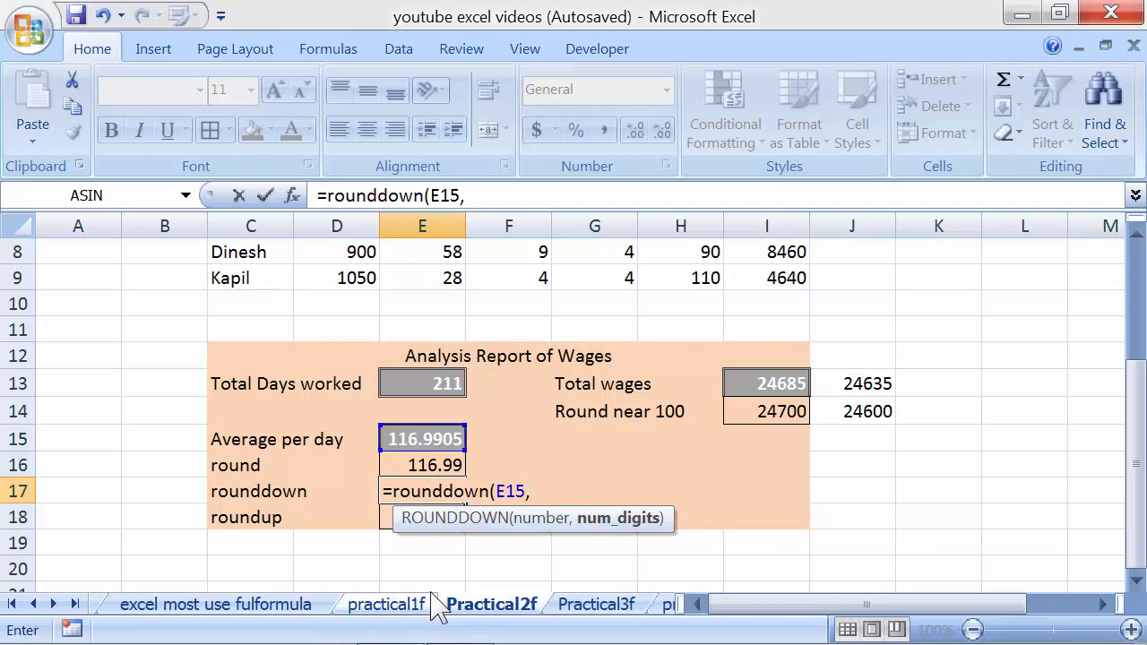
{"action": "type", "text": "0"}
{"action": "key", "text": "BackSpace"}
{"action": "type", "text": "1"}
{"action": "key", "text": "BackSpace"}
{"action": "type", "text": "2"}
{"action": "key", "text": "BackSpace"}
{"action": "type", "text": "3"}
{"action": "key", "text": "BackSpace"}
{"action": "type", "text": "4"}
{"action": "key", "text": "BackSpace"}
{"action": "type", "text": "1"}
{"action": "key", "text": "BackSpace"}
- Complete the formula in E17 as =rounddown(E15,0) to round the average down to a whole number
{"action": "type", "text": "0)"}
{"action": "key", "text": "Return"}
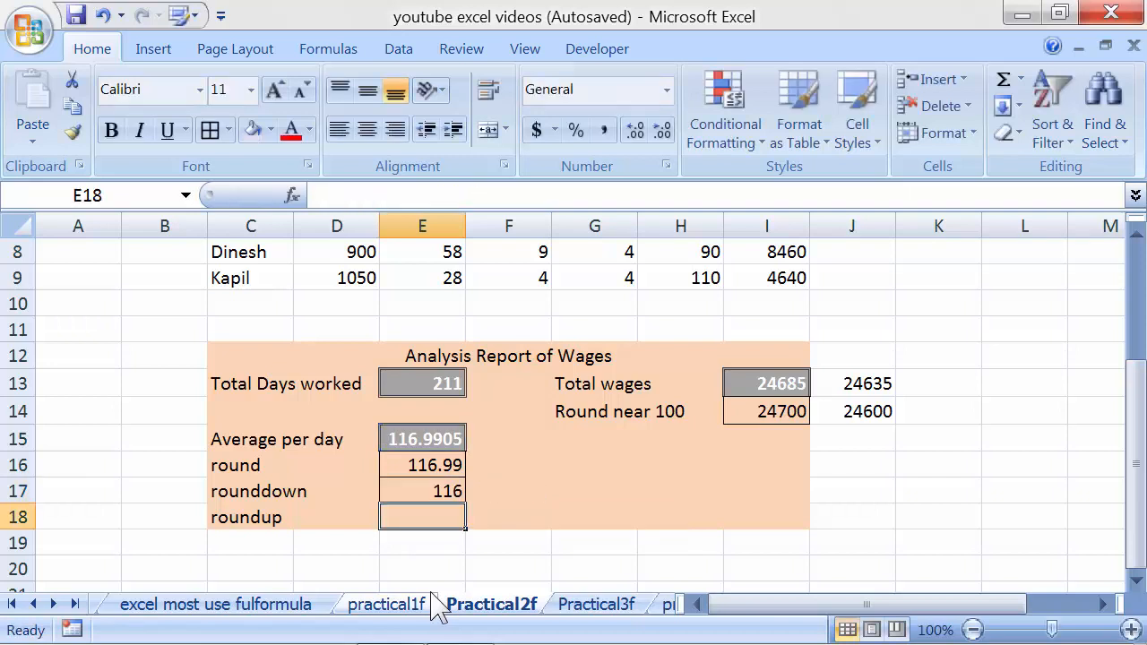
{"action": "key", "text": "Up"}
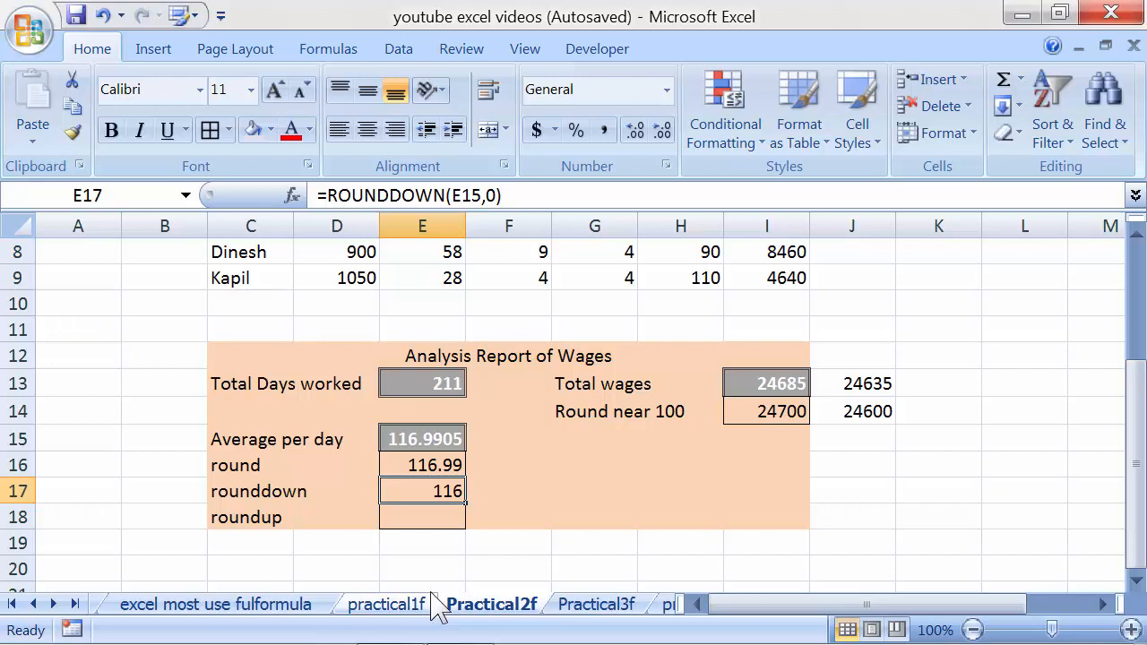
- Round the average per day up to a whole number in E18 with =roundup(E15,0)
{"action": "key", "text": "Down"}
{"action": "type", "text": "=roun"}
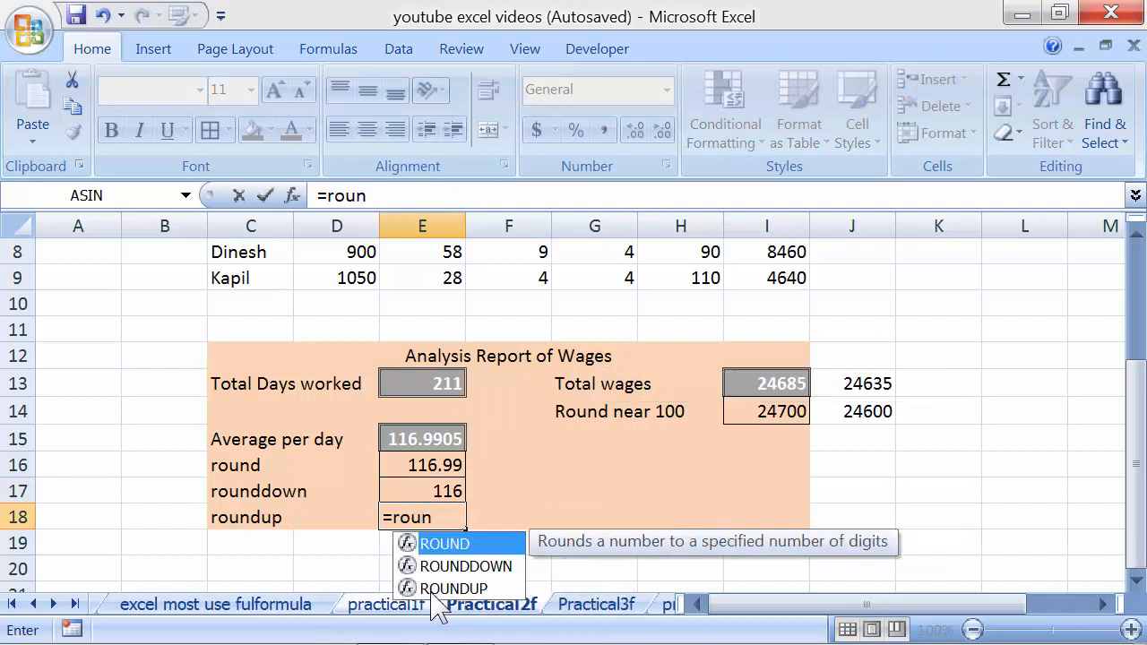
{"action": "type", "text": "dup"}
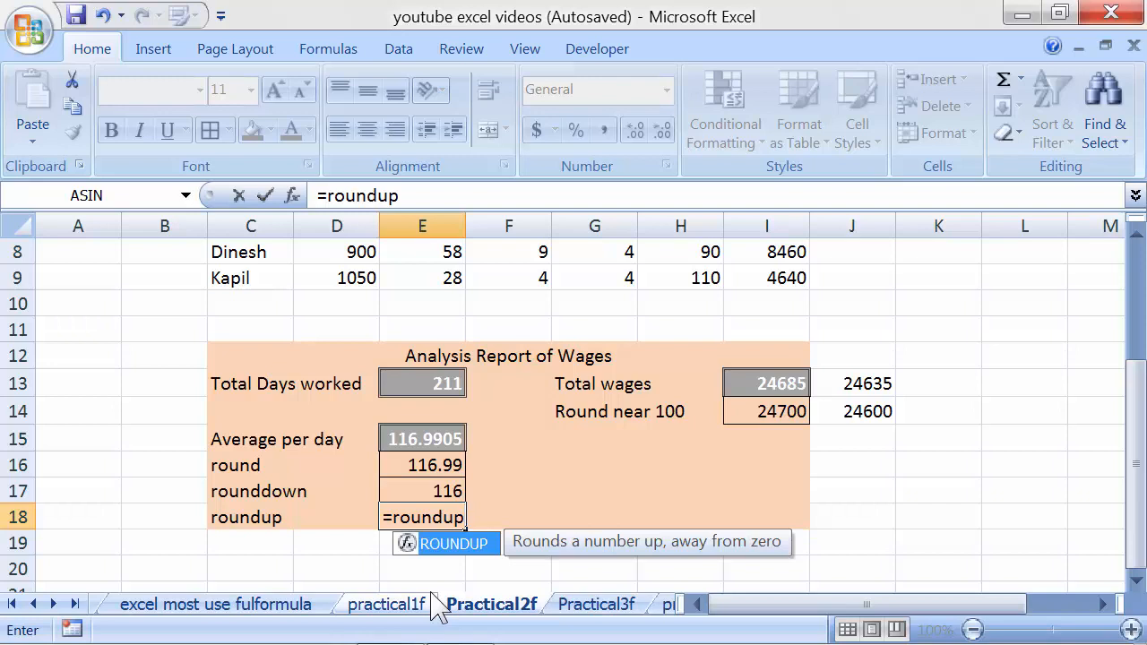
{"action": "type", "text": "("}
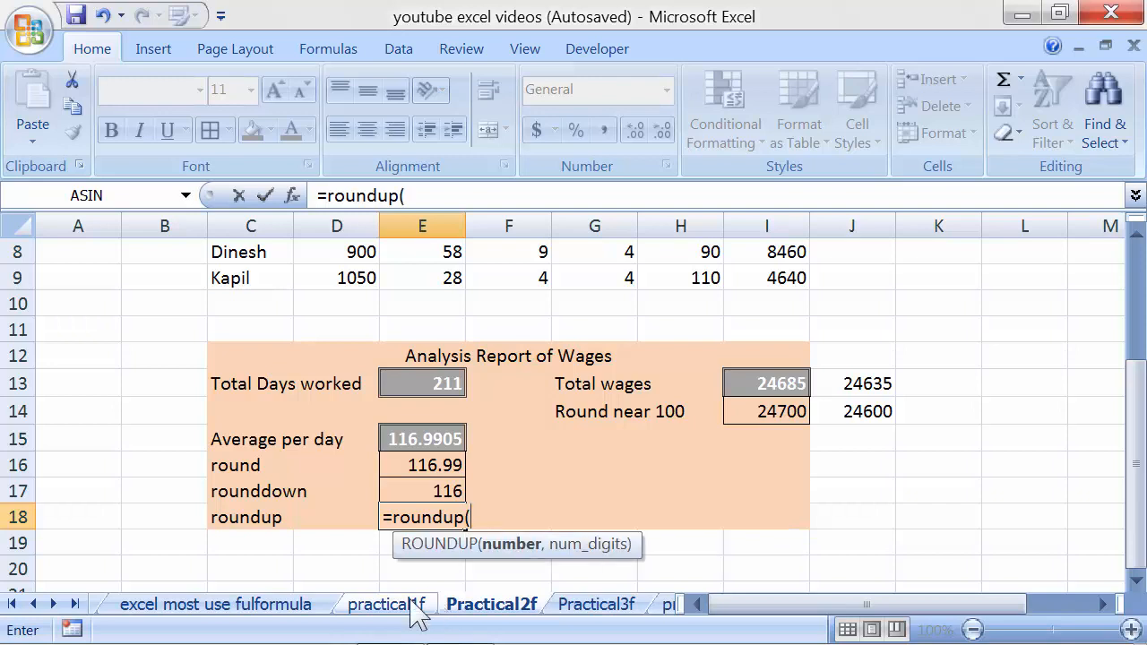
{"action": "left_click", "coordinate": [395, 438]}
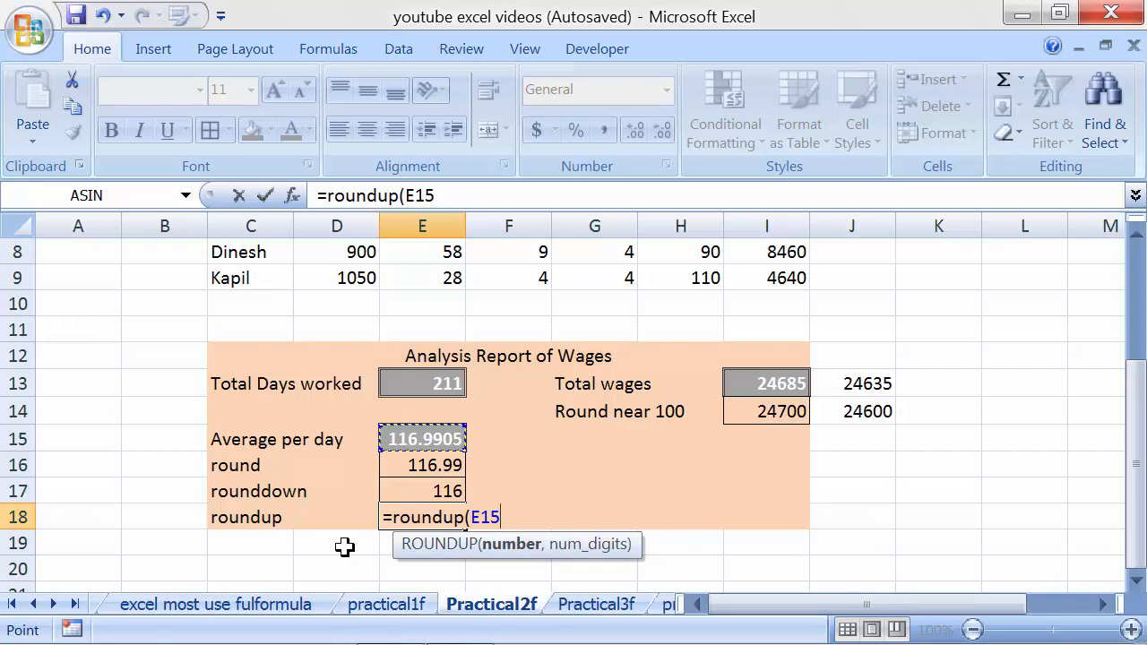
{"action": "type", "text": ","}
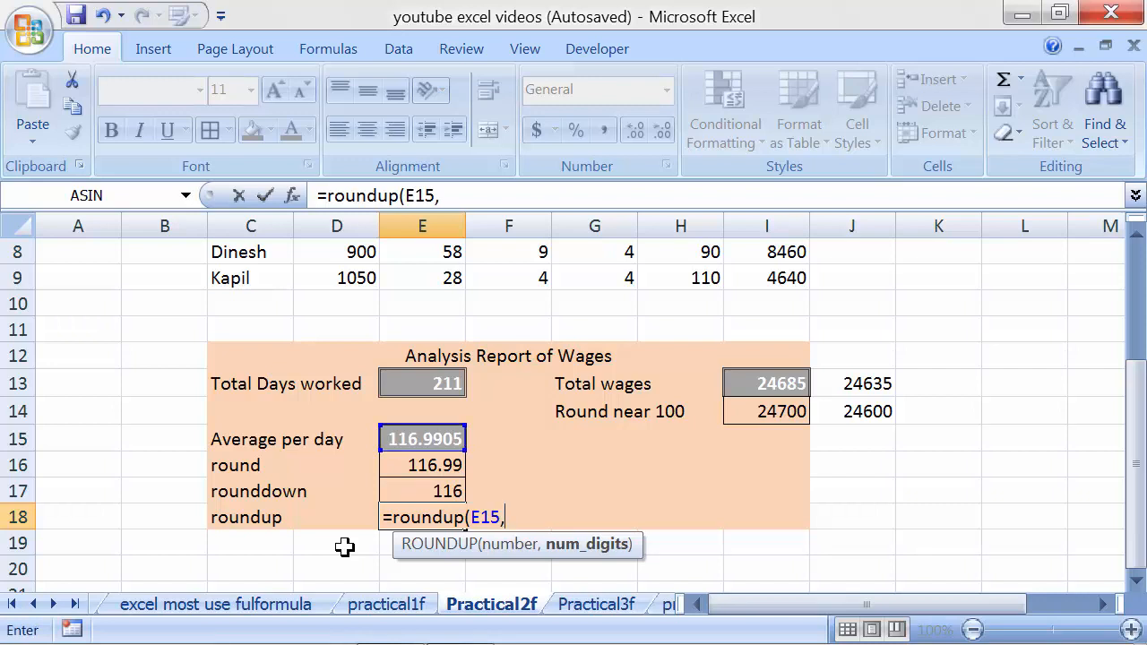
{"action": "type", "text": "1)"}
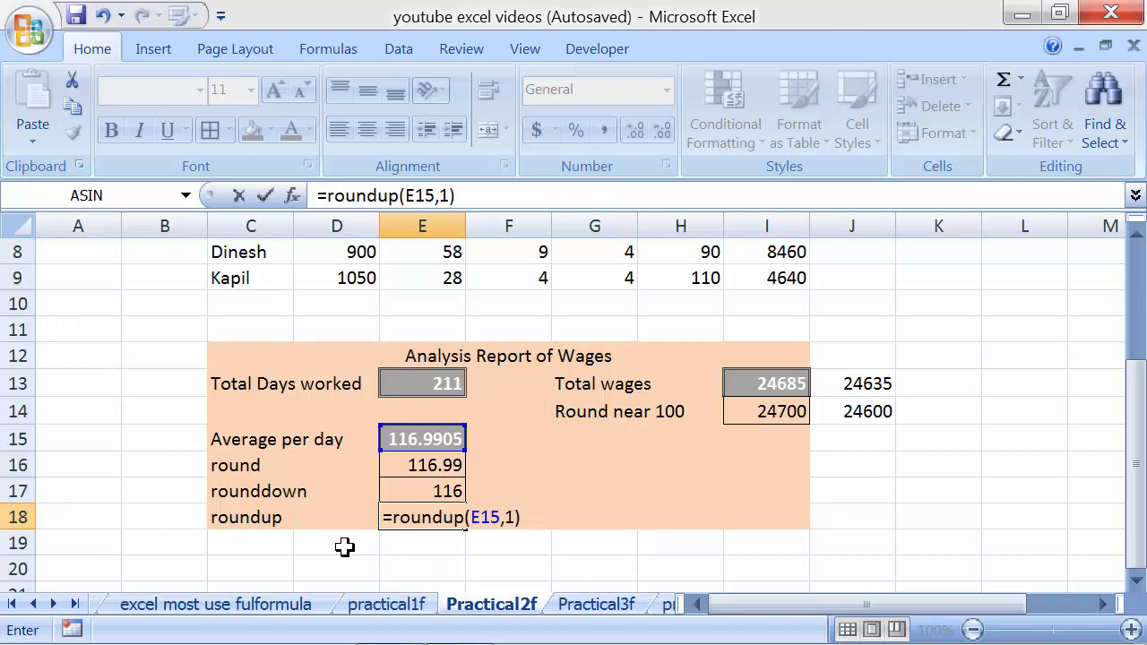
{"action": "key", "text": "BackSpace"}
{"action": "key", "text": "BackSpace"}
{"action": "type", "text": "0"}
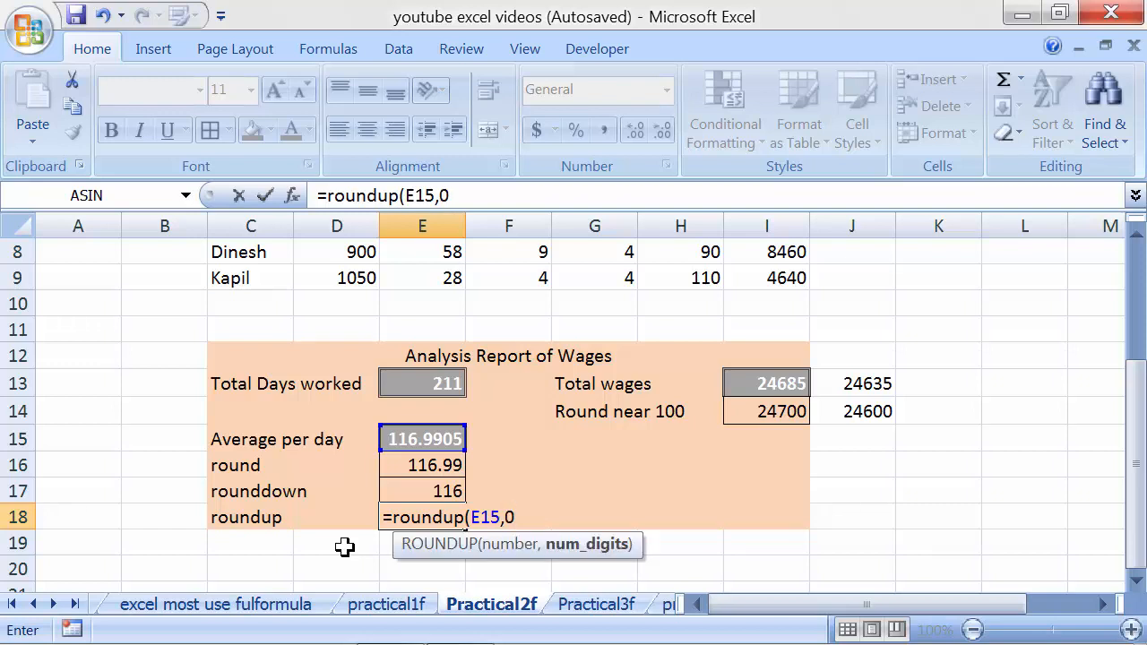
{"action": "type", "text": ")"}
{"action": "key", "text": "Return"}
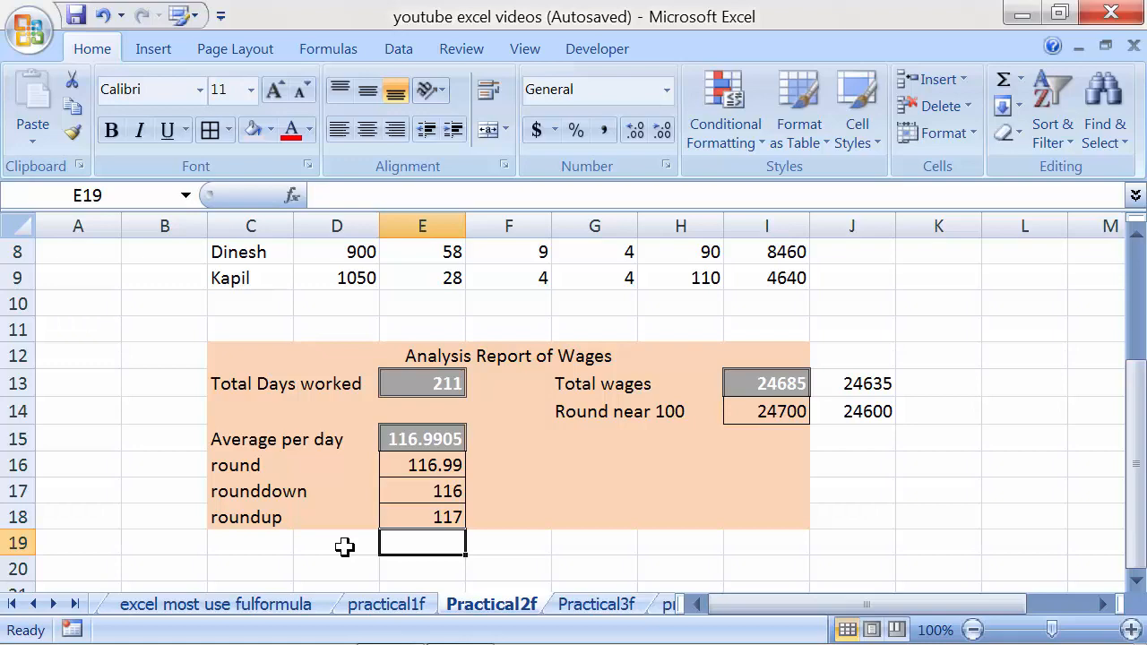
- View the comment on cell C1 to review the list of functions for this practical
{"action": "scroll", "coordinate": [344, 545], "scroll_direction": "up", "scroll_amount": 2}
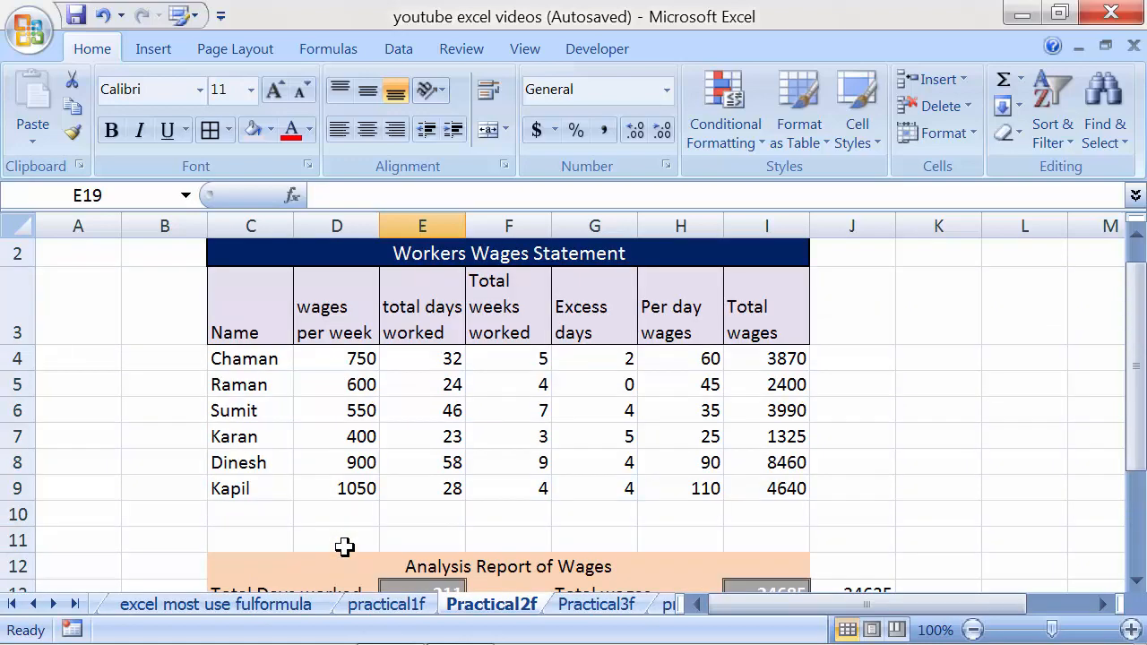
{"action": "scroll", "coordinate": [344, 546], "scroll_direction": "up", "scroll_amount": 1}
{"action": "mouse_move", "coordinate": [287, 248]}
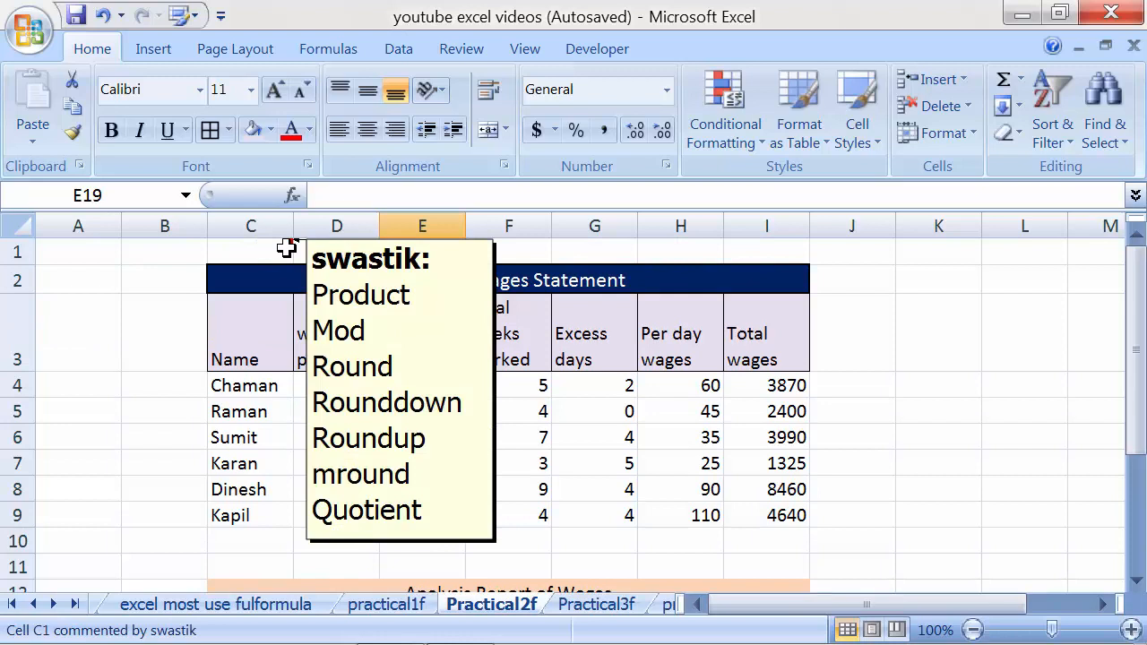